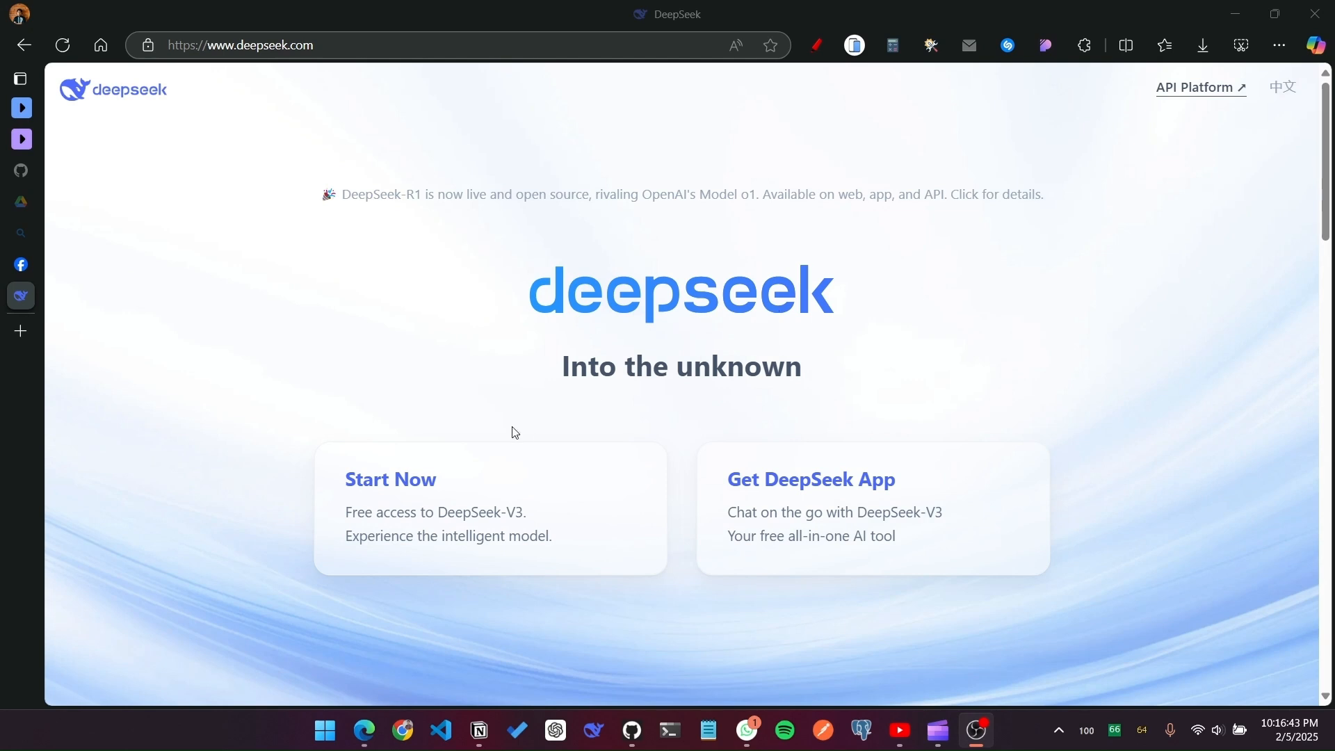
Step: Open the DeepSeek web chat, enable DeepThink (R1) and Search, and ask who a specific person is
{"action": "left_click", "coordinate": [517, 500]}
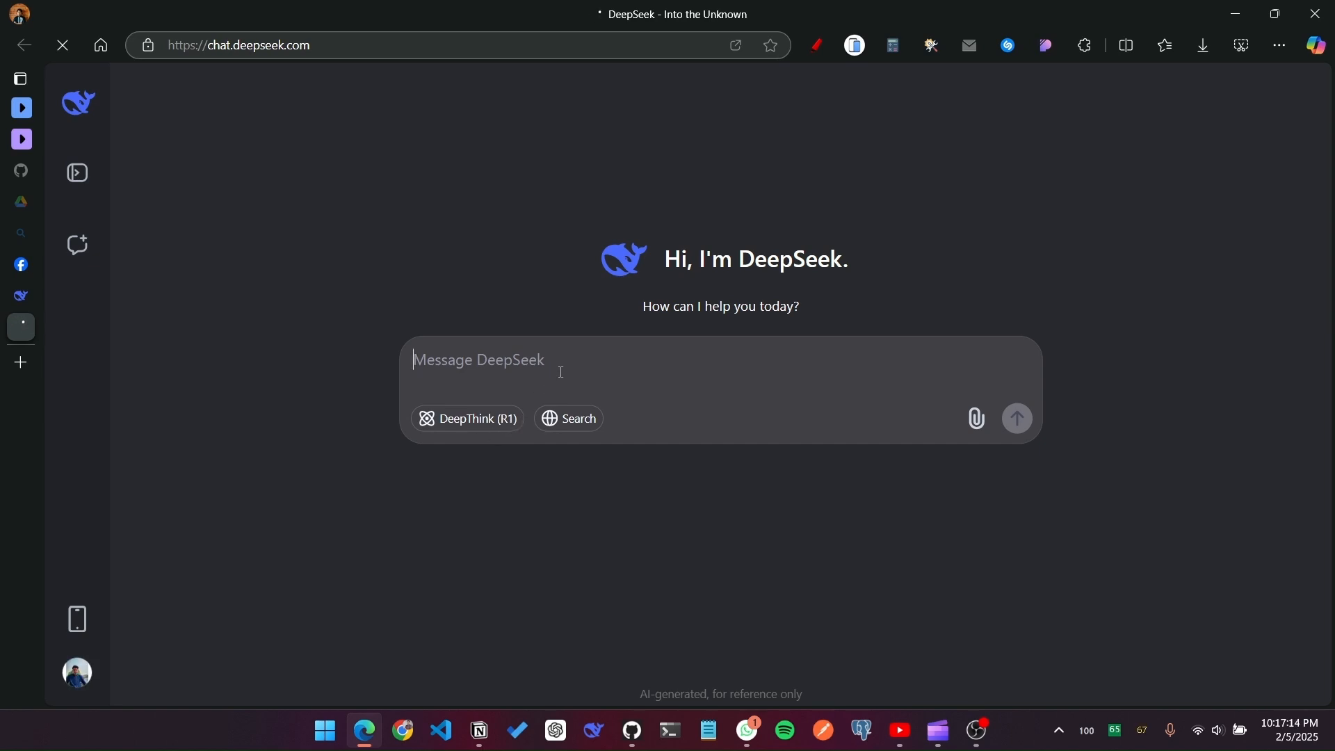
{"action": "left_click", "coordinate": [490, 421]}
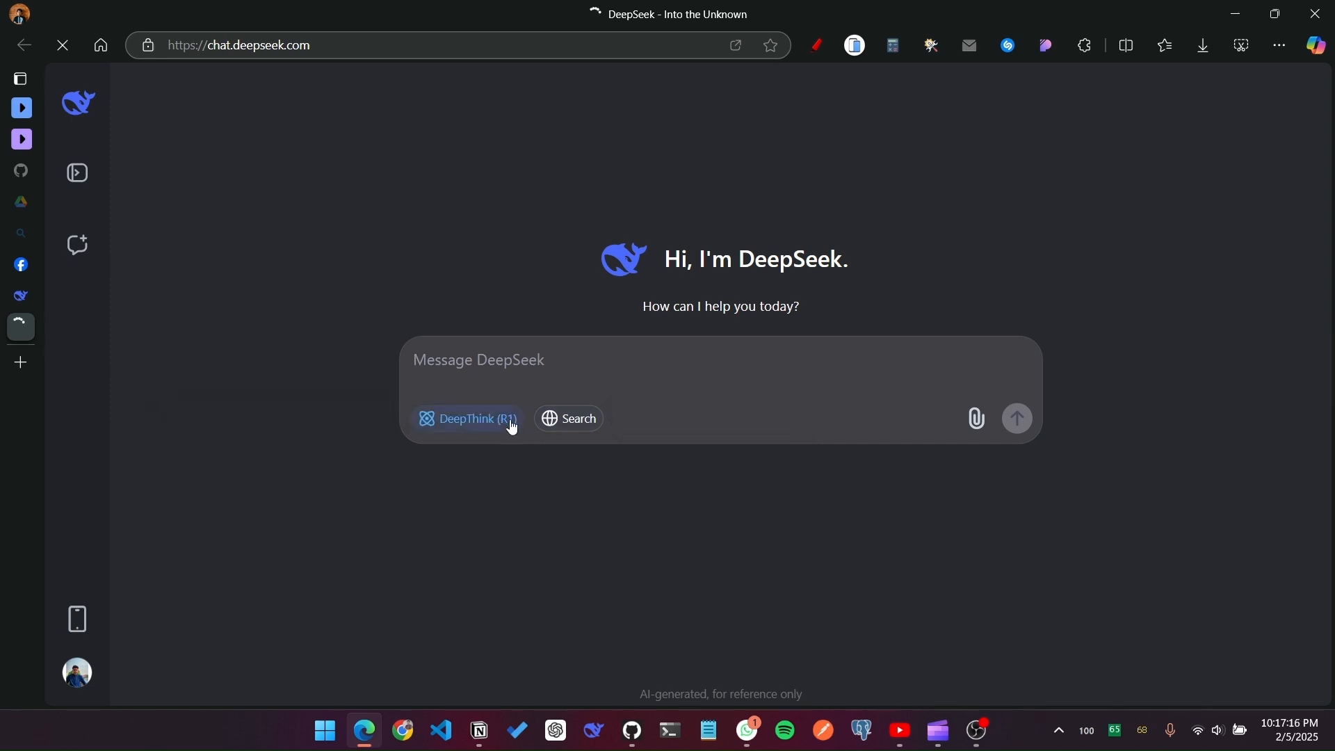
{"action": "left_click", "coordinate": [556, 419]}
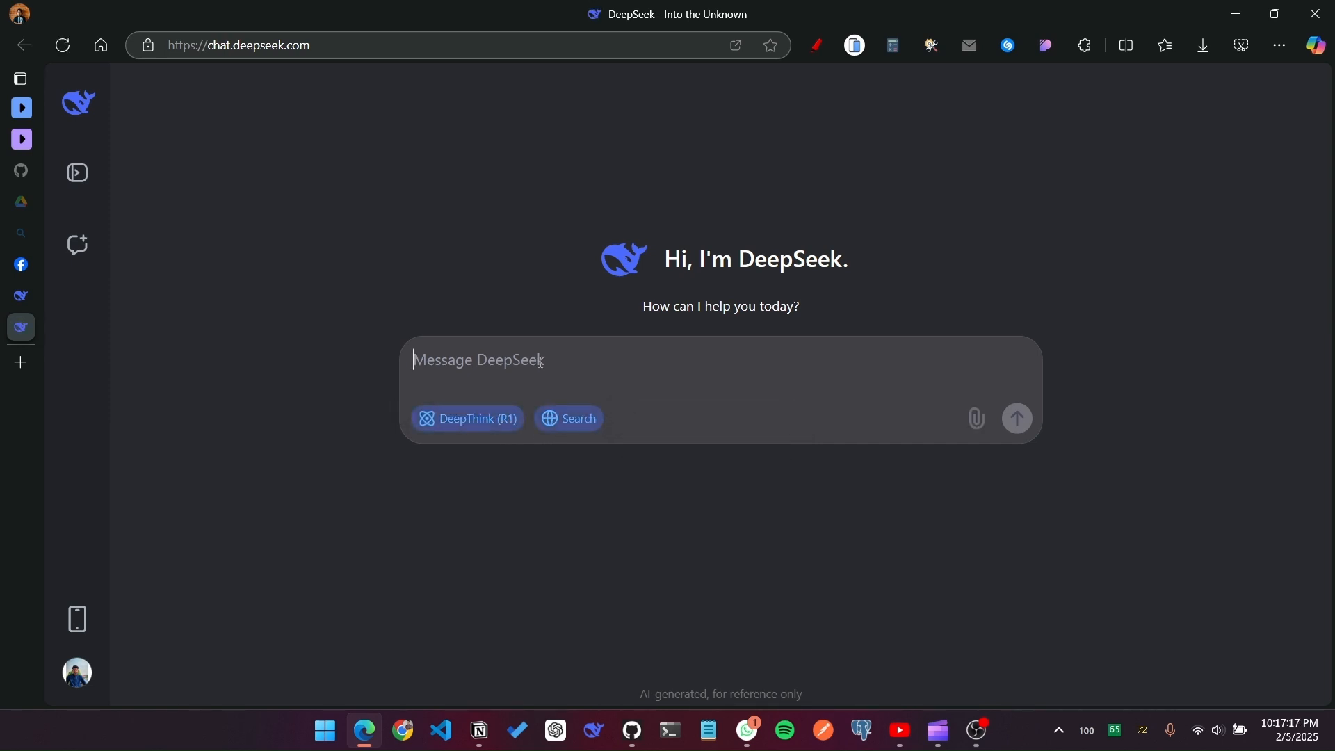
{"action": "type", "text": "who"}
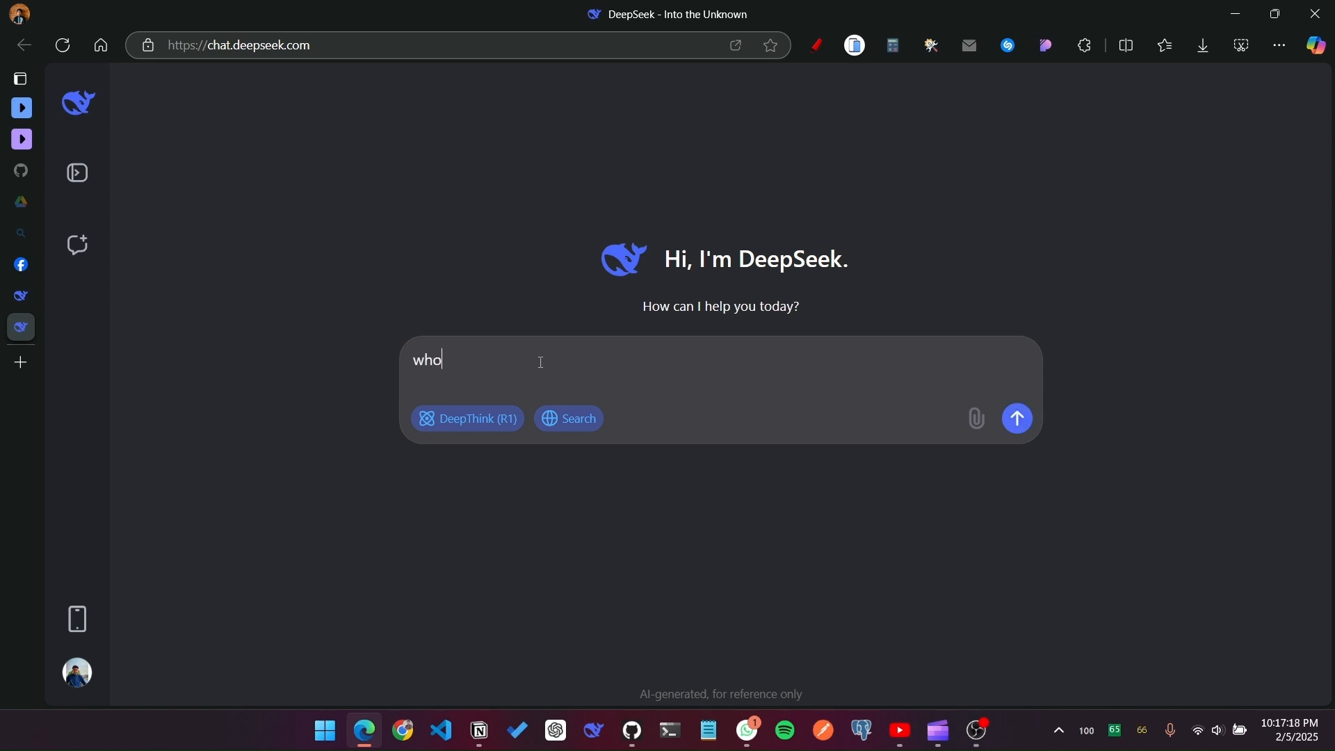
{"action": "key", "text": "Return"}
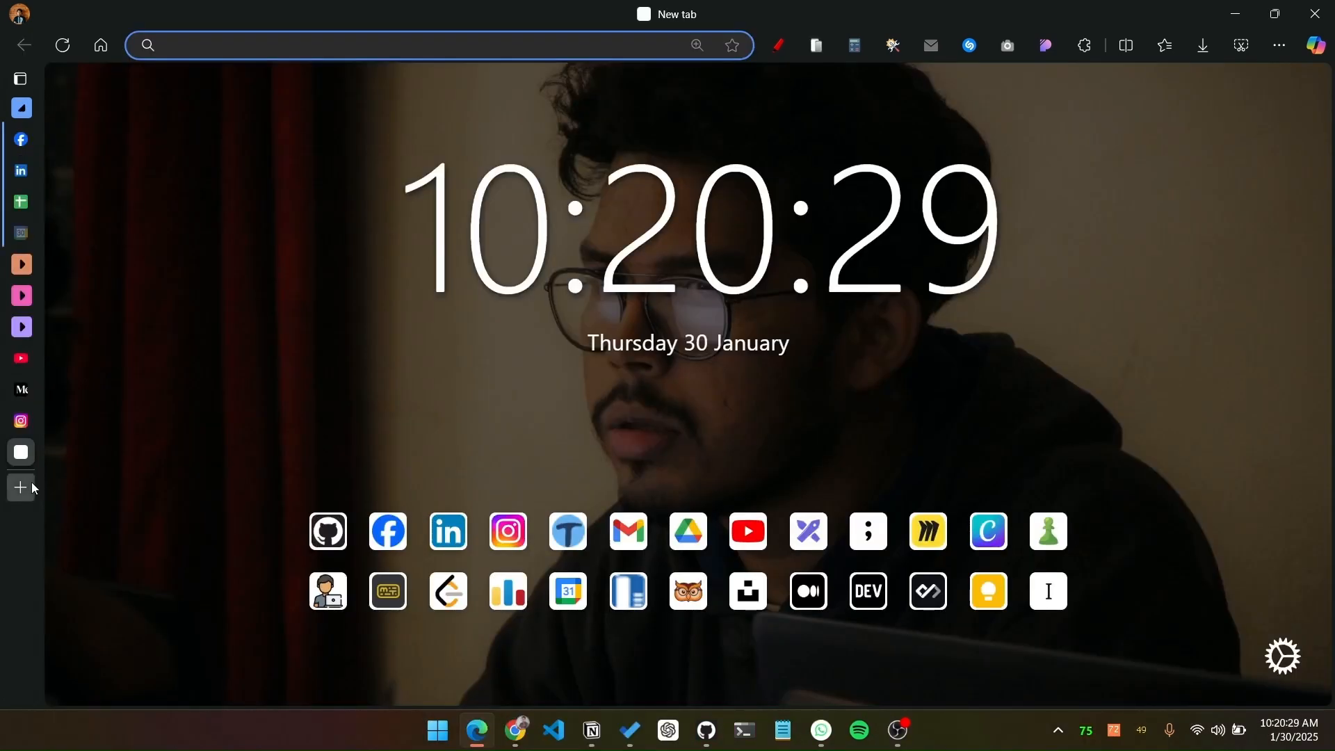
Step: Search the web for "ollama" in a new browser tab and open the official Ollama website
{"action": "left_click", "coordinate": [32, 484]}
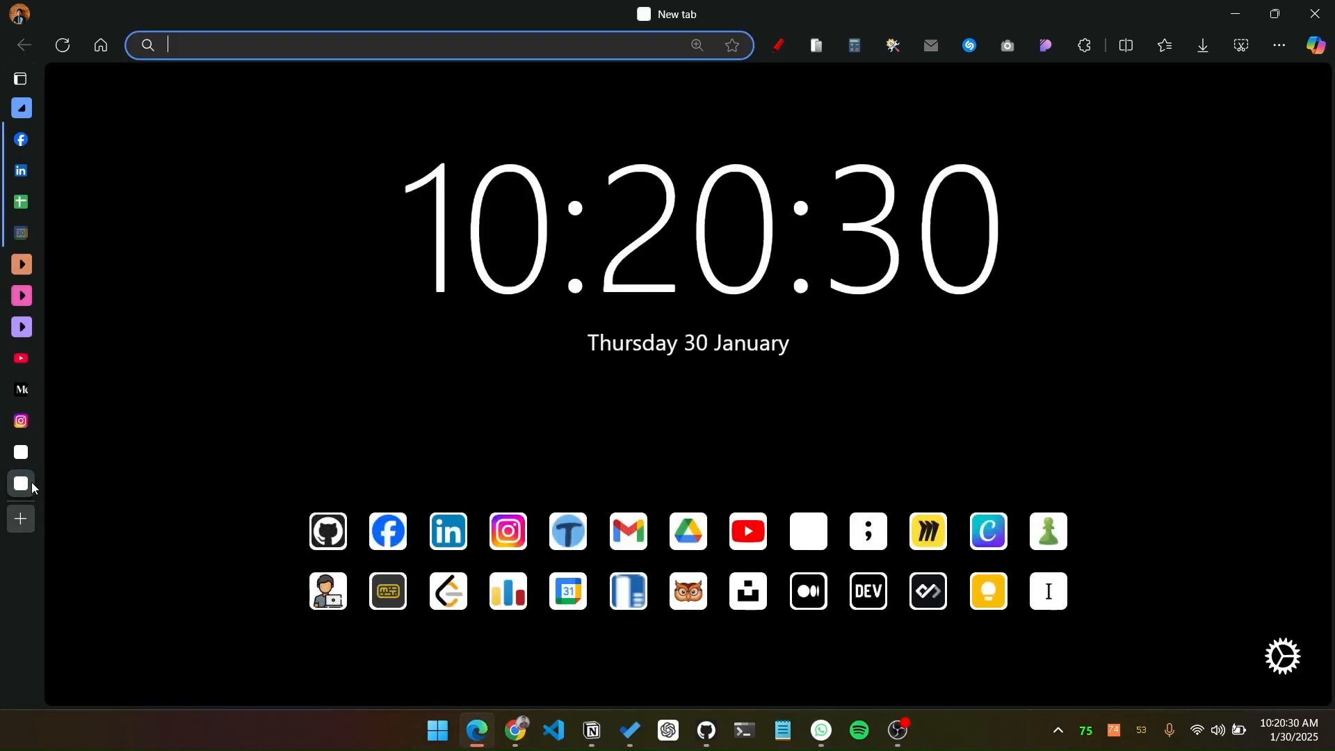
{"action": "type", "text": "io"}
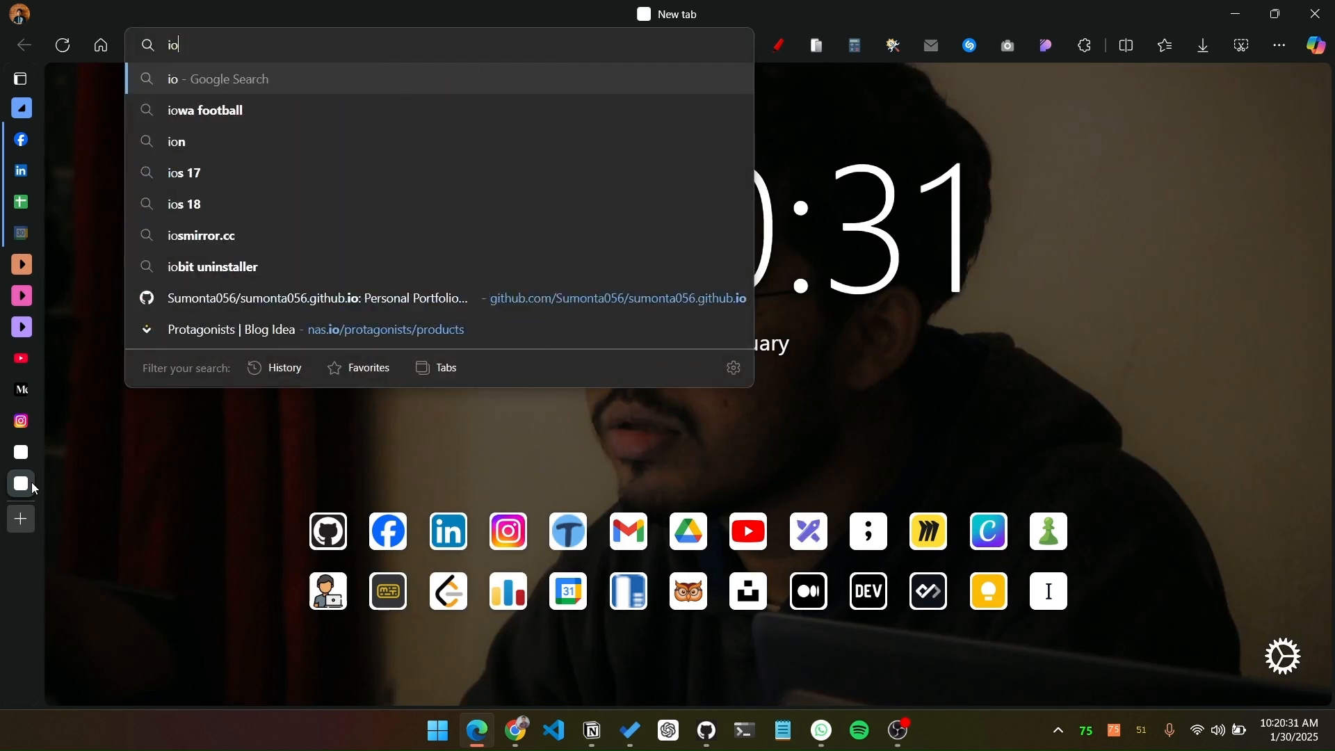
{"action": "key", "text": "BackSpace"}
{"action": "key", "text": "BackSpace"}
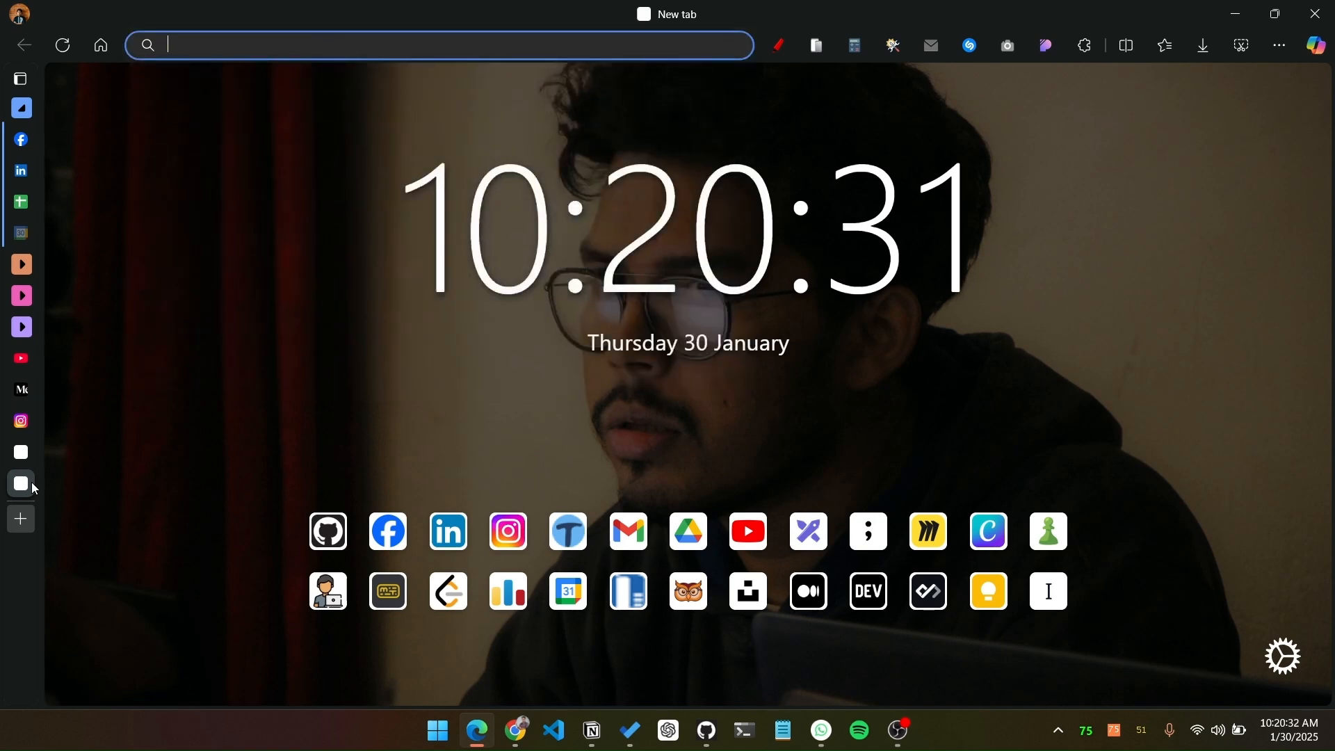
{"action": "type", "text": "ola"}
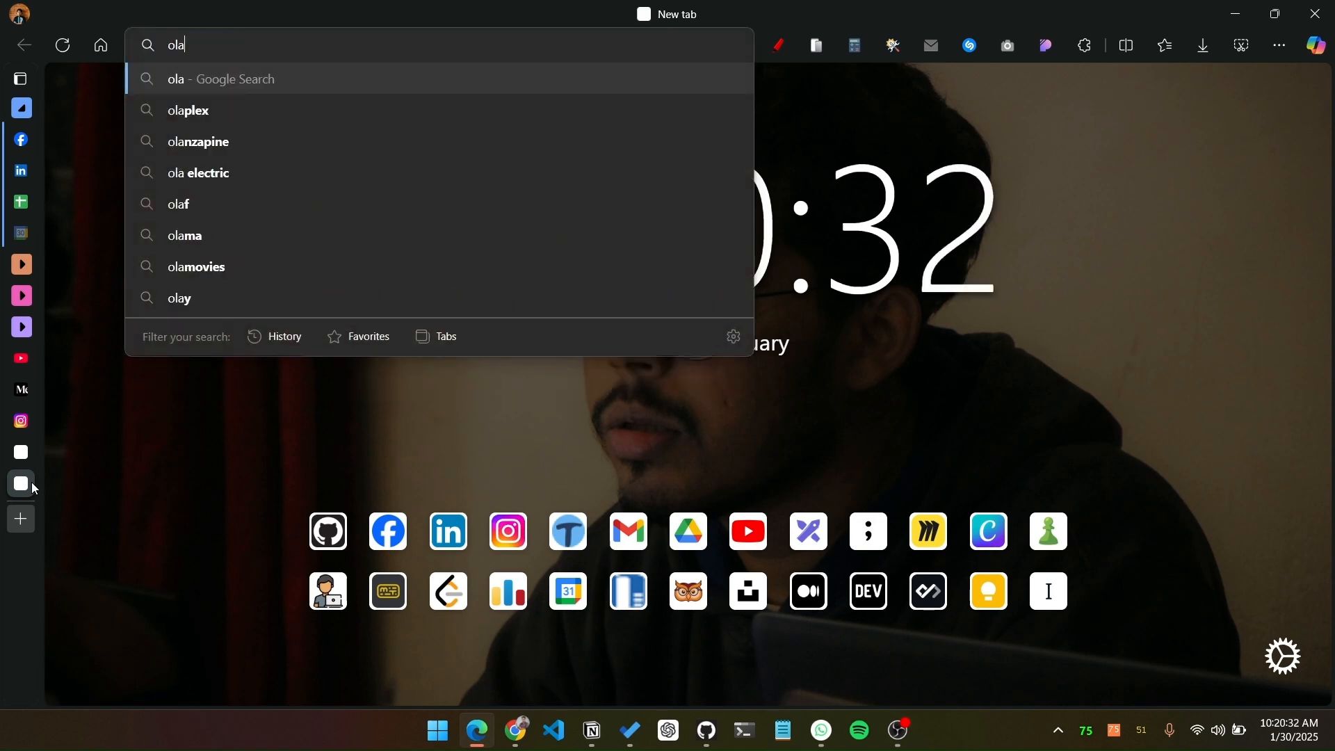
{"action": "key", "text": "BackSpace"}
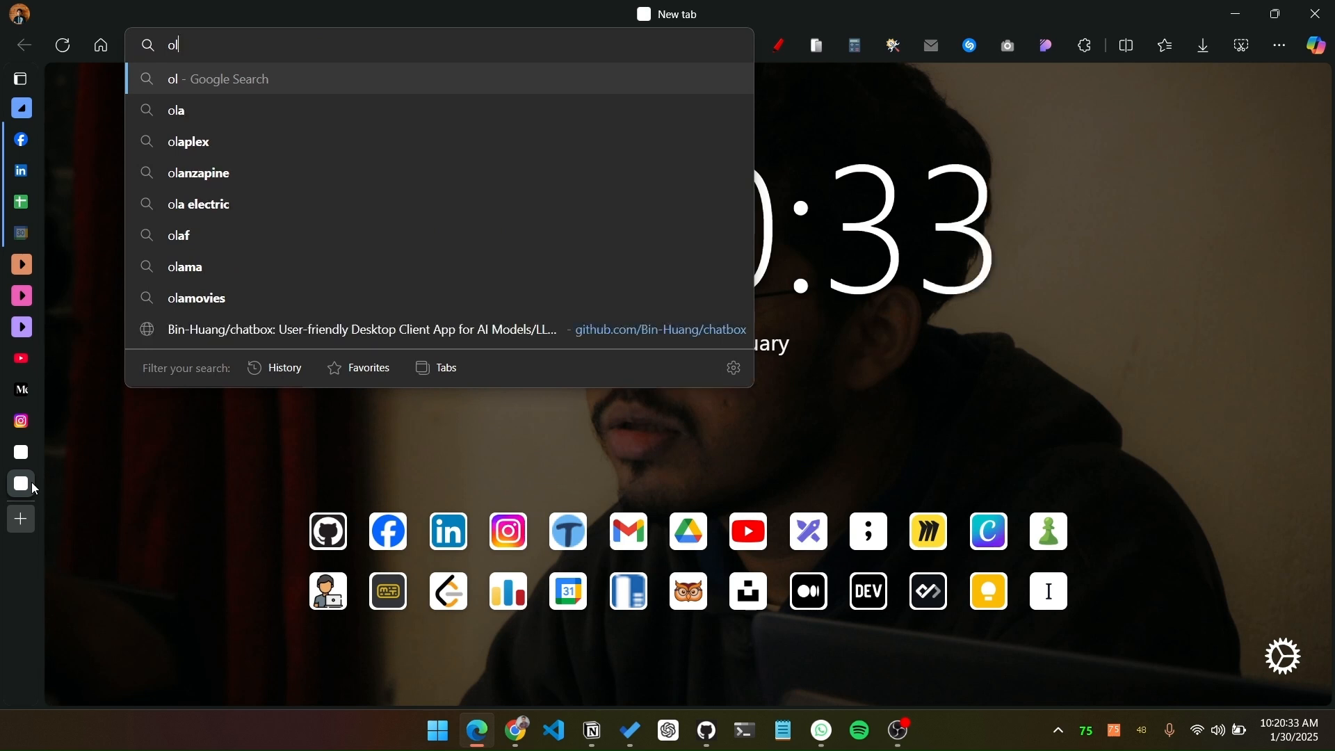
{"action": "type", "text": "lama"}
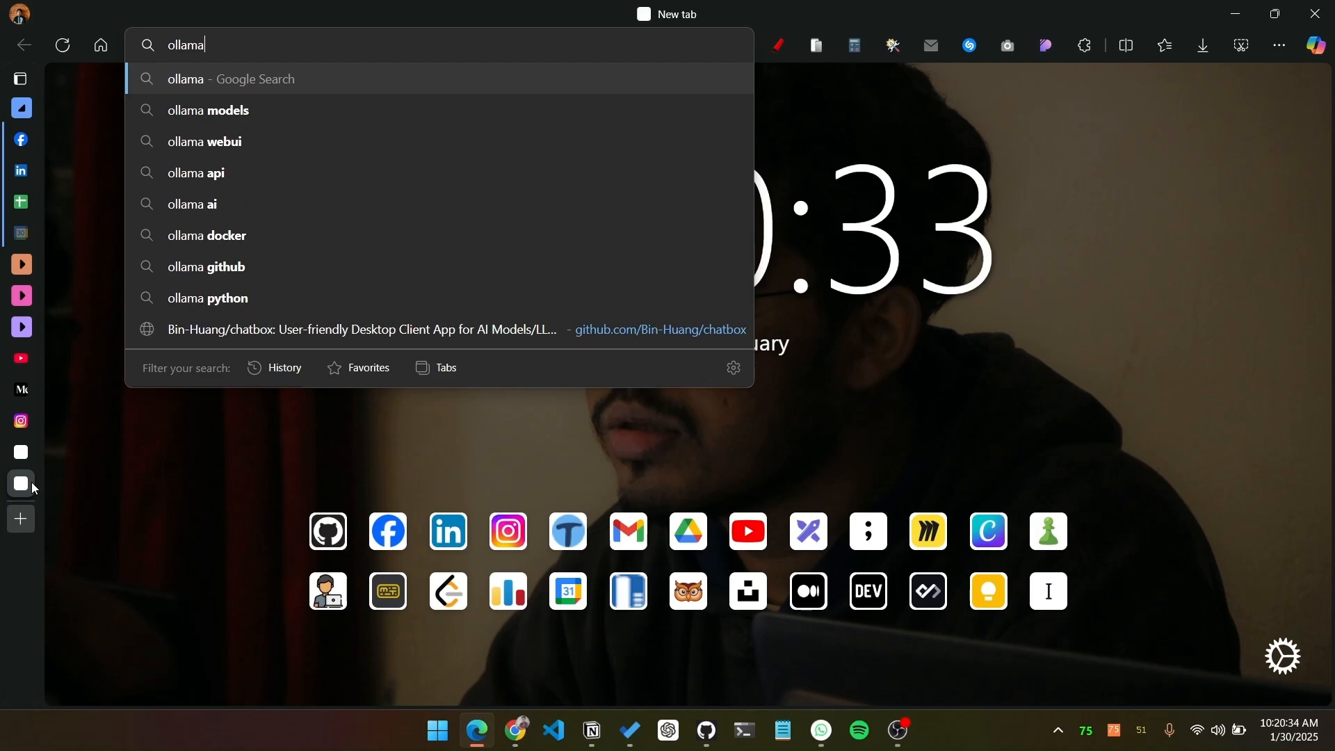
{"action": "key", "text": "Return"}
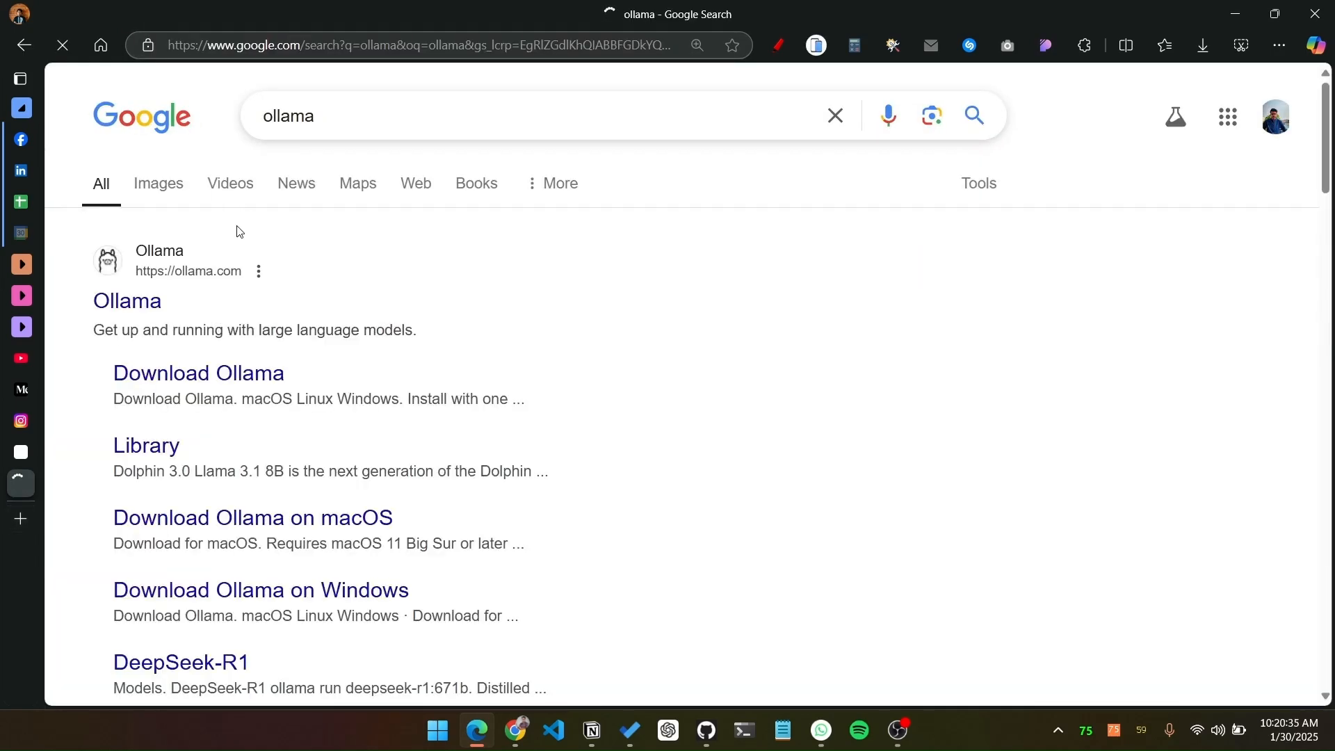
{"action": "left_click", "coordinate": [137, 315]}
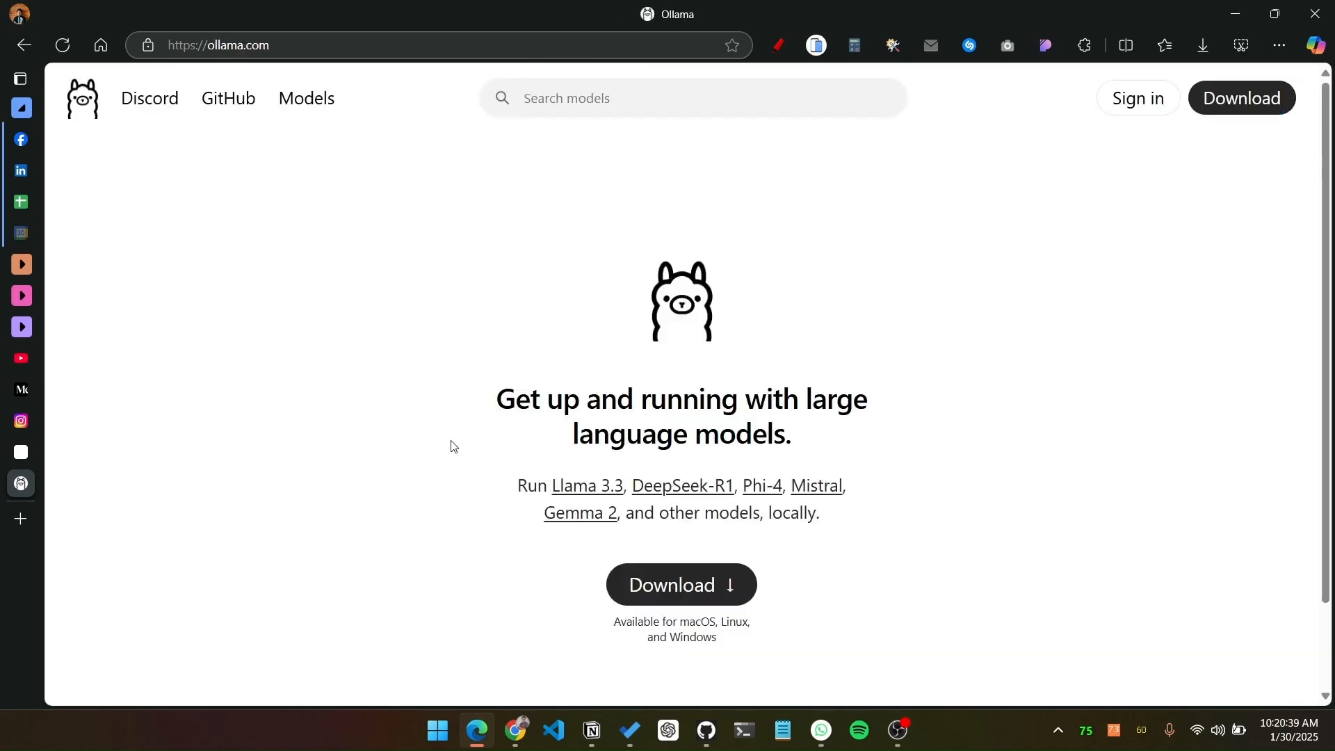
Step: Download the Windows version of Ollama and save the OllamaSetup.exe installer
{"action": "left_click", "coordinate": [667, 595]}
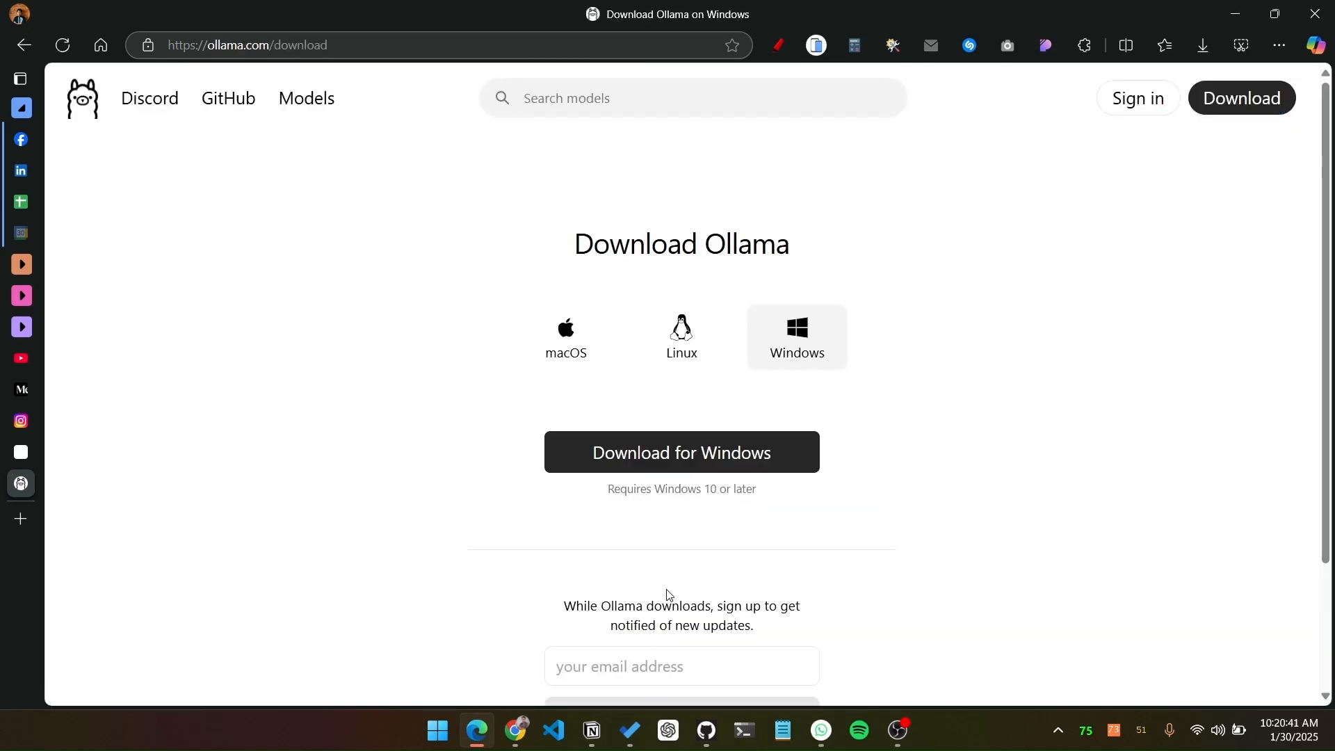
{"action": "left_click", "coordinate": [796, 329]}
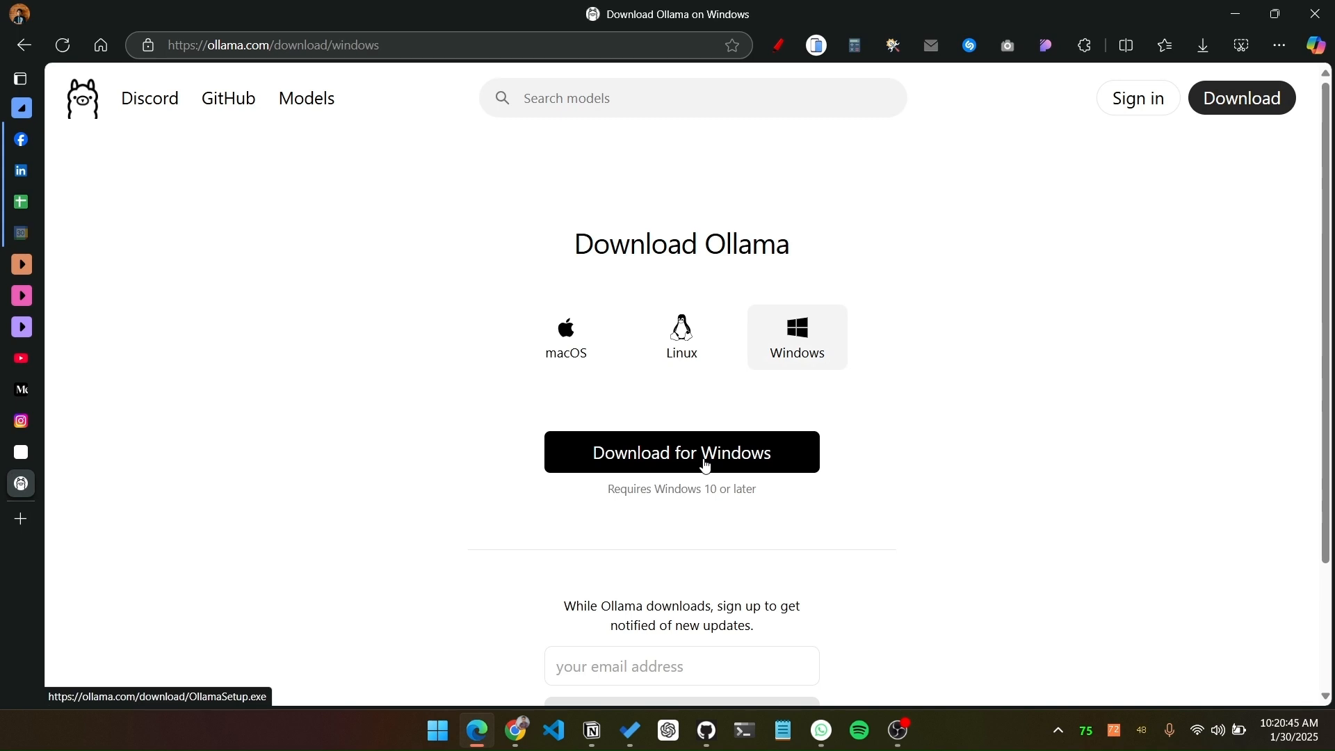
{"action": "left_click", "coordinate": [705, 466]}
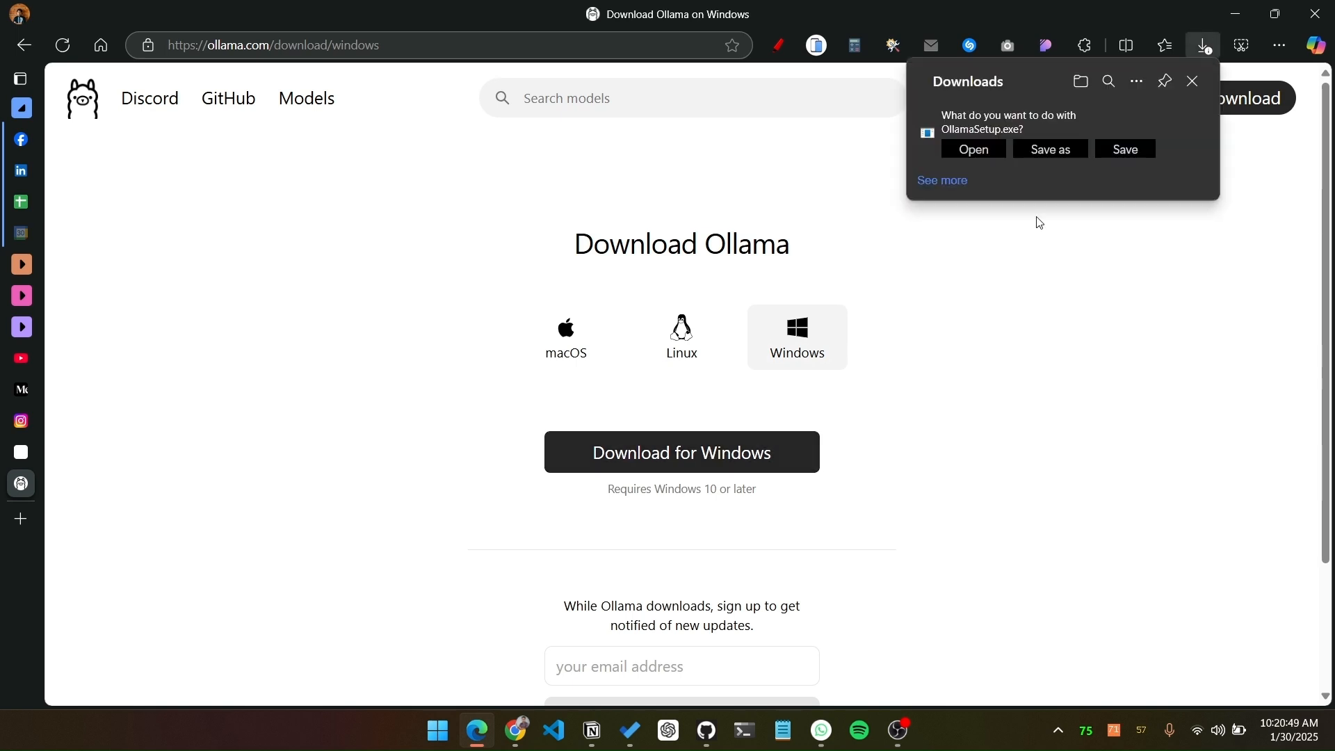
{"action": "left_click", "coordinate": [1124, 147]}
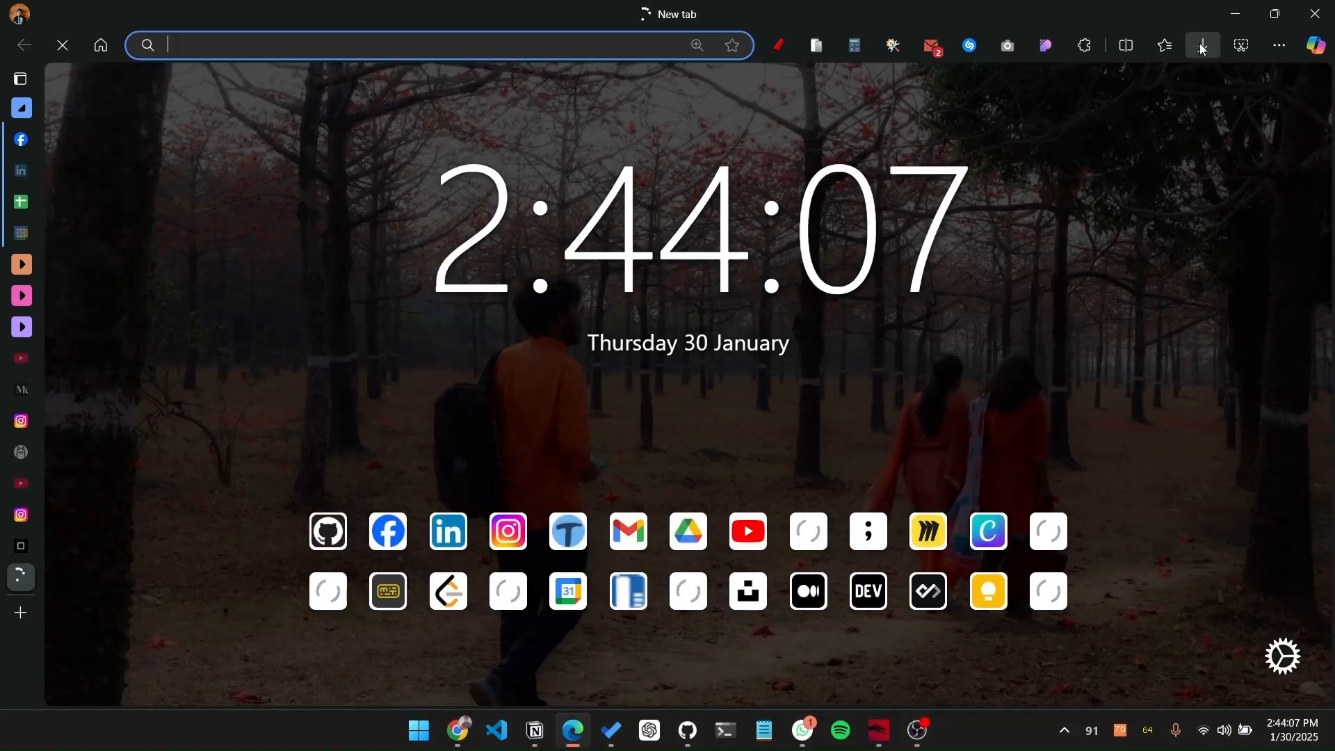
Step: Run the downloaded OllamaSetup.exe, allow it past the security warning, and start the Ollama installation
{"action": "left_click", "coordinate": [1203, 46]}
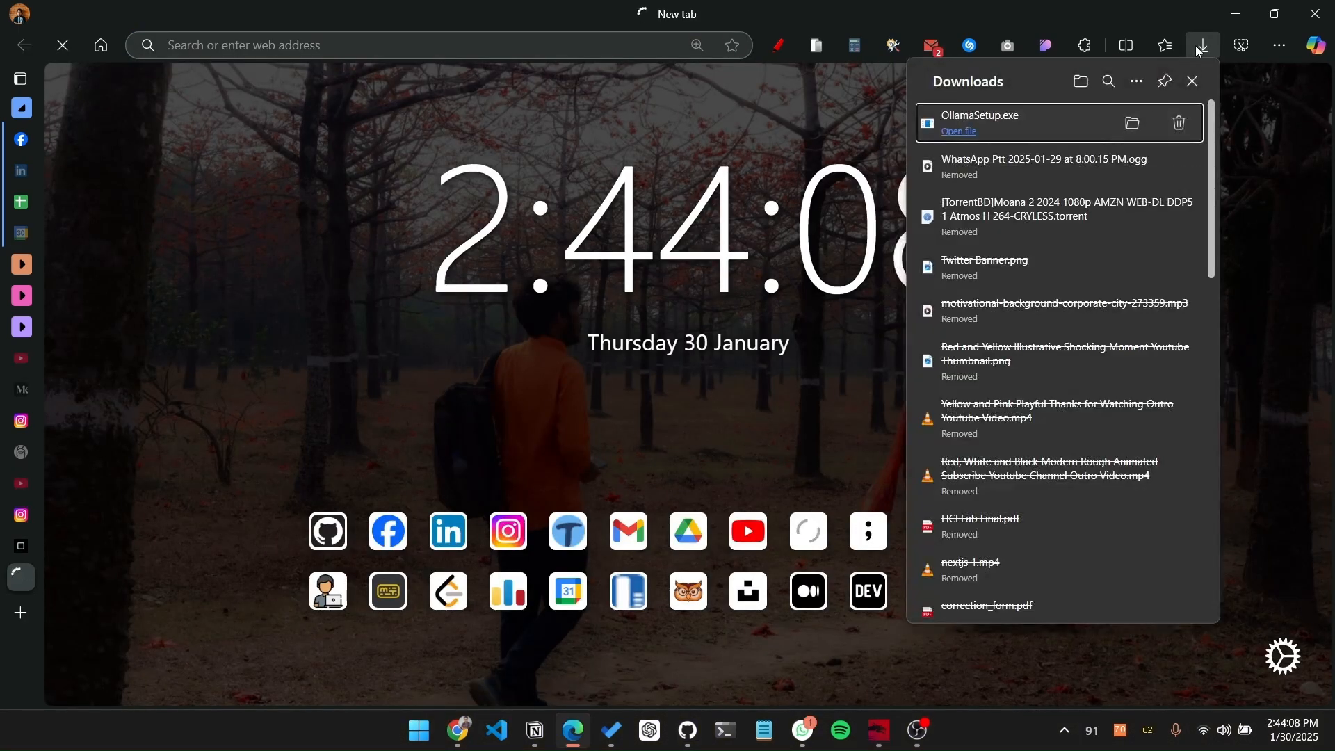
{"action": "left_click", "coordinate": [980, 125]}
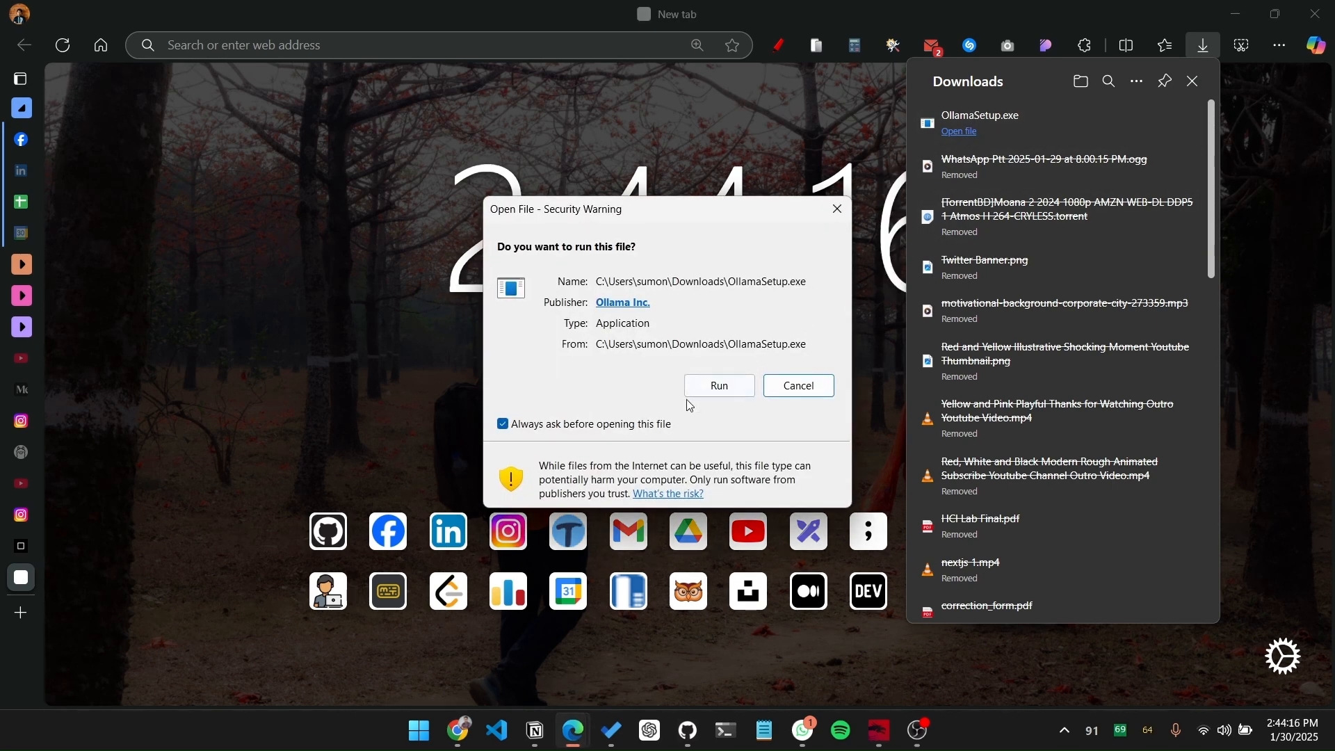
{"action": "left_click", "coordinate": [716, 385]}
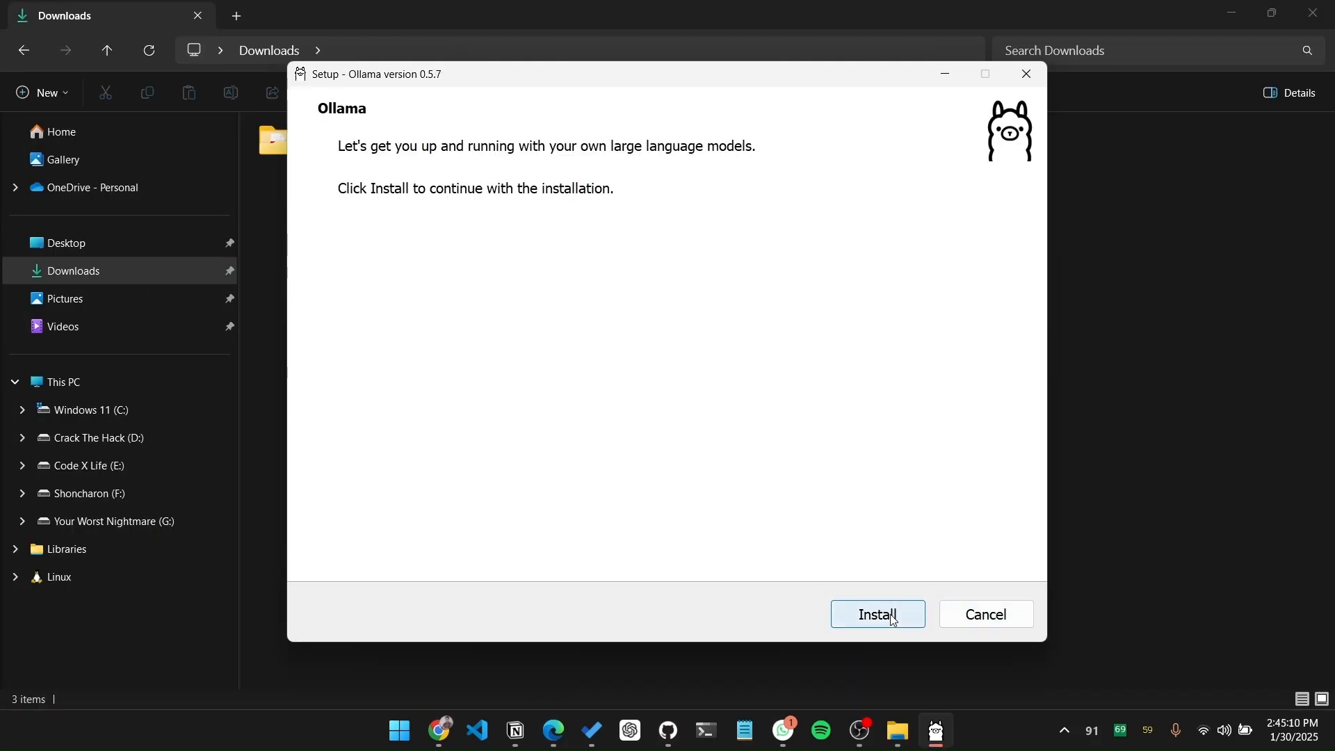
{"action": "left_click", "coordinate": [894, 620]}
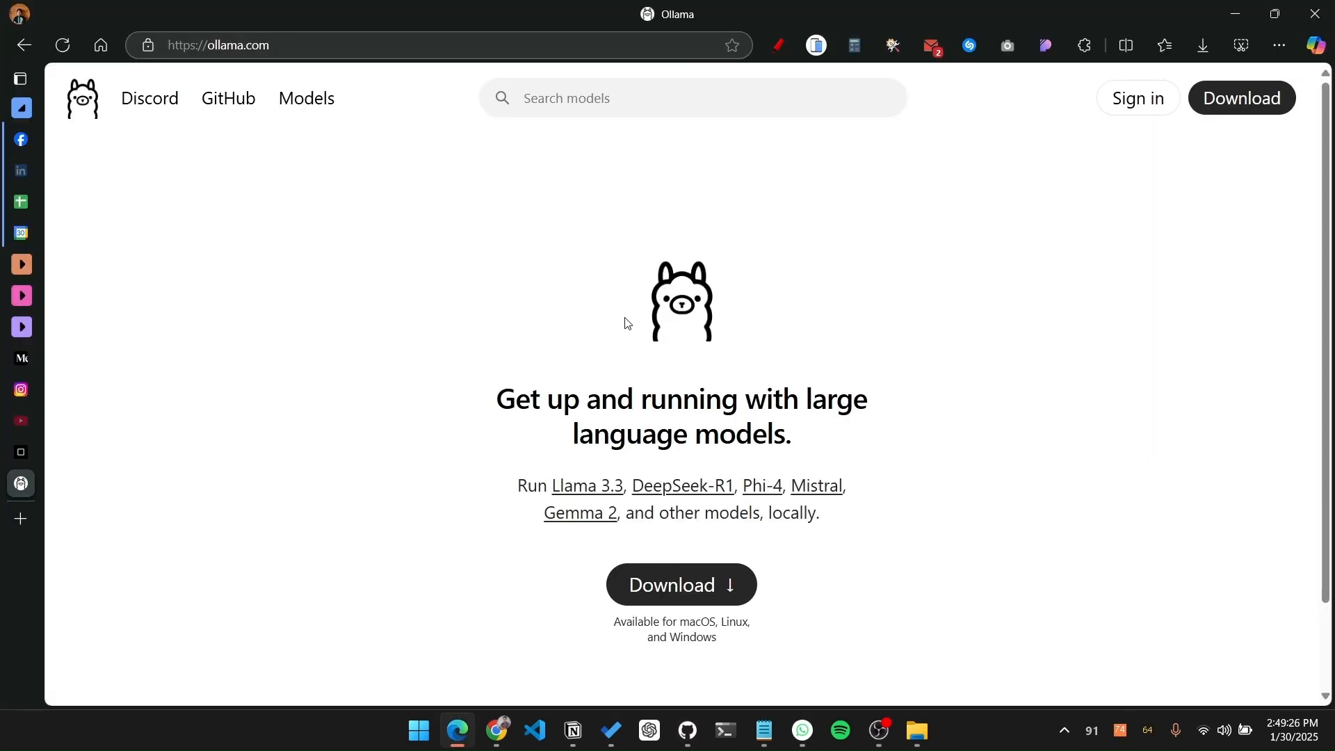
Step: Open the deepseek-r1 page in Ollama's model library and select the 8b model size
{"action": "left_click", "coordinate": [306, 107]}
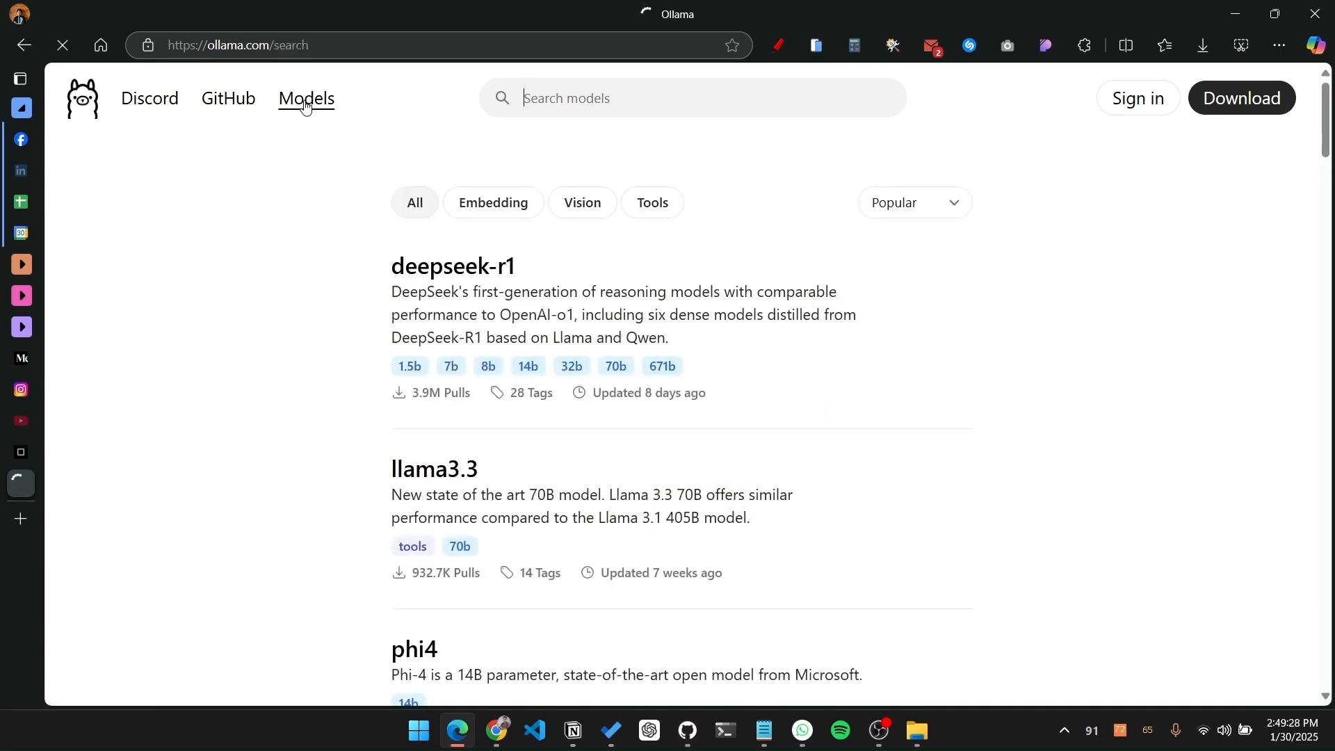
{"action": "left_click", "coordinate": [476, 286]}
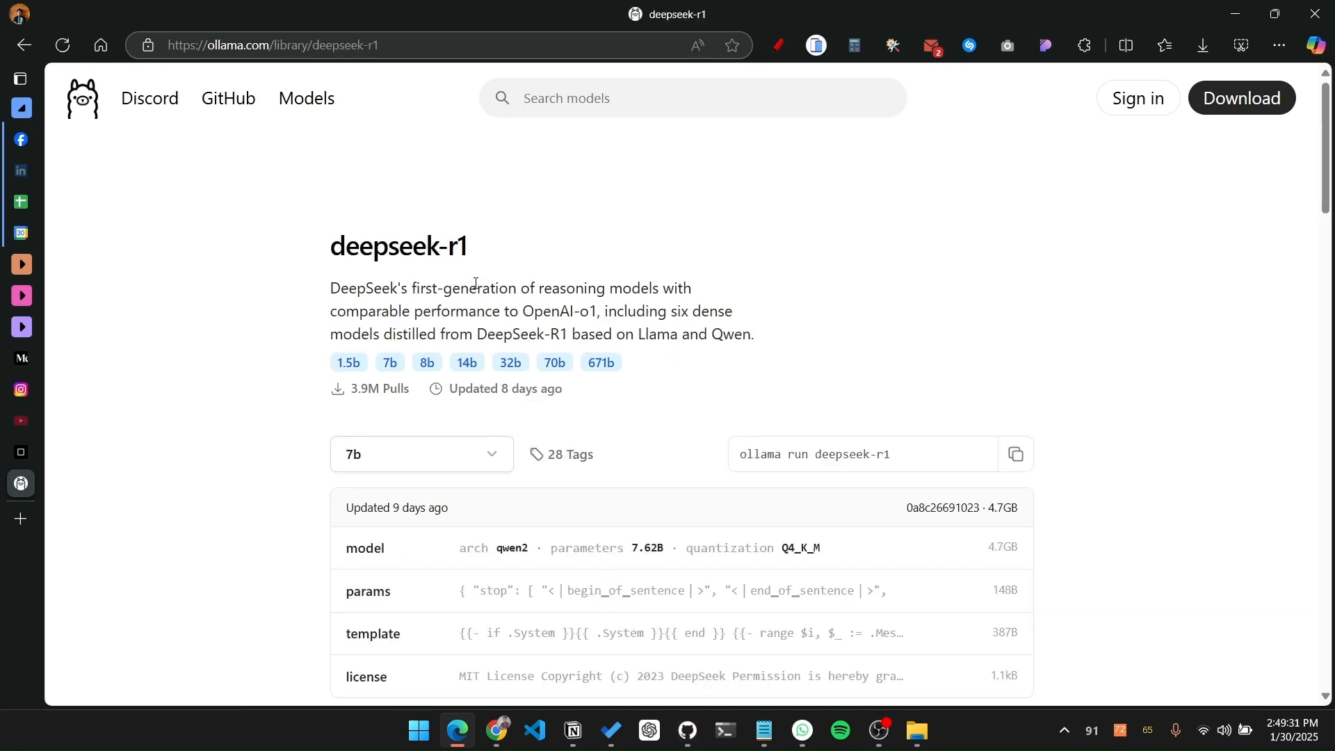
{"action": "left_click", "coordinate": [426, 455]}
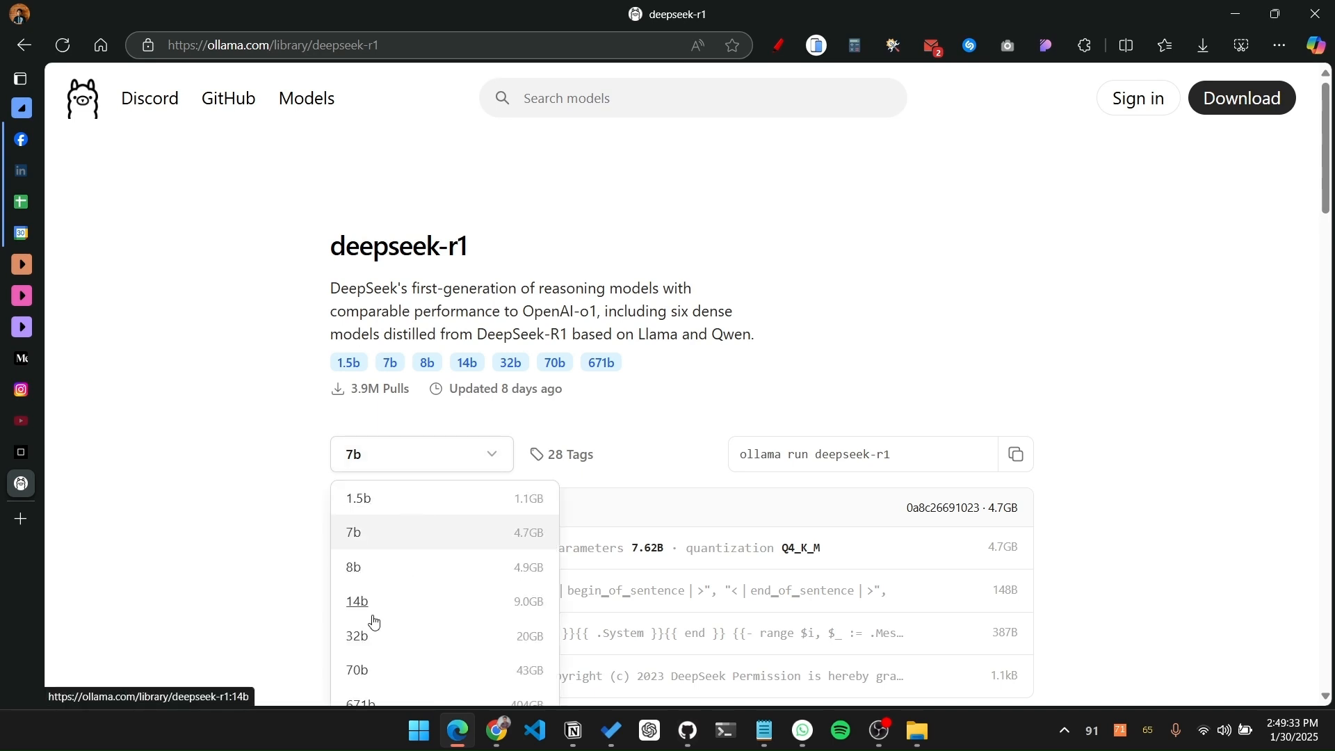
{"action": "left_click", "coordinate": [352, 567]}
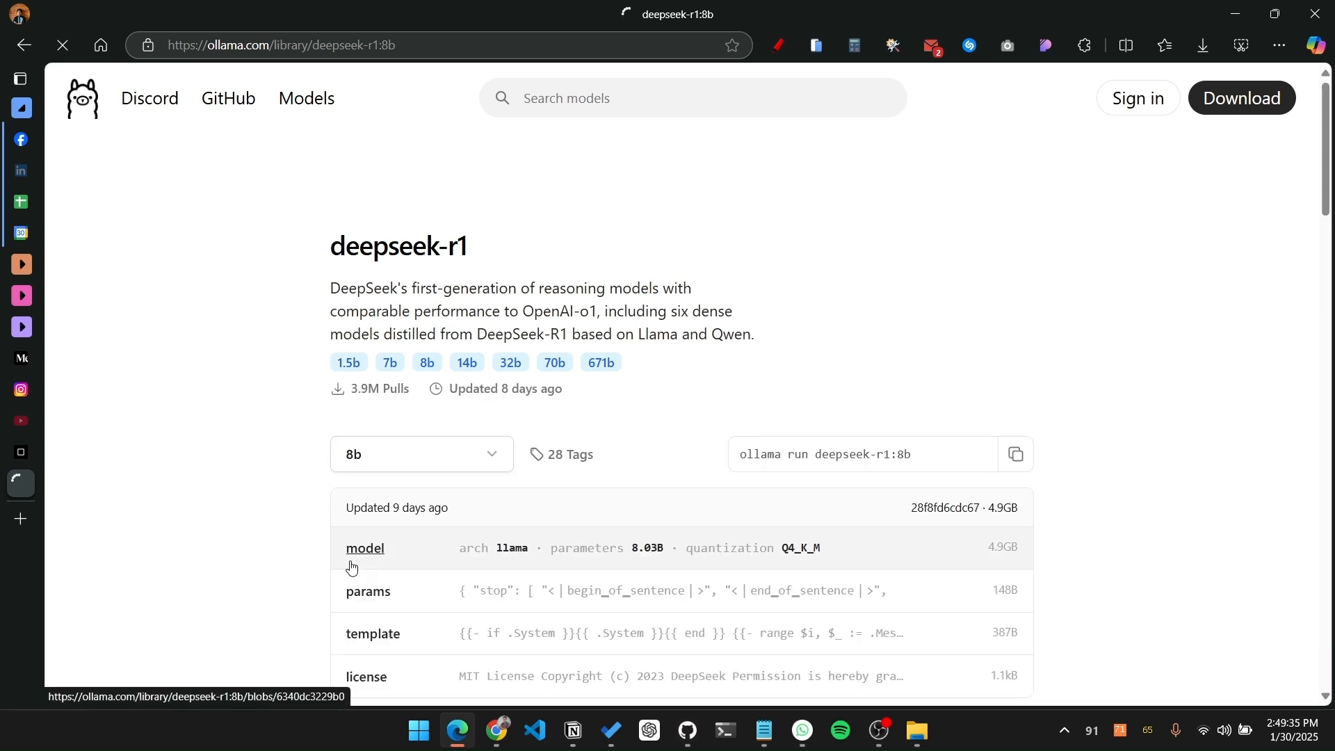
Step: Review the available deepseek-r1 model sizes and copy the run command for the 8b version
{"action": "scroll", "coordinate": [352, 566], "scroll_direction": "down", "scroll_amount": 1}
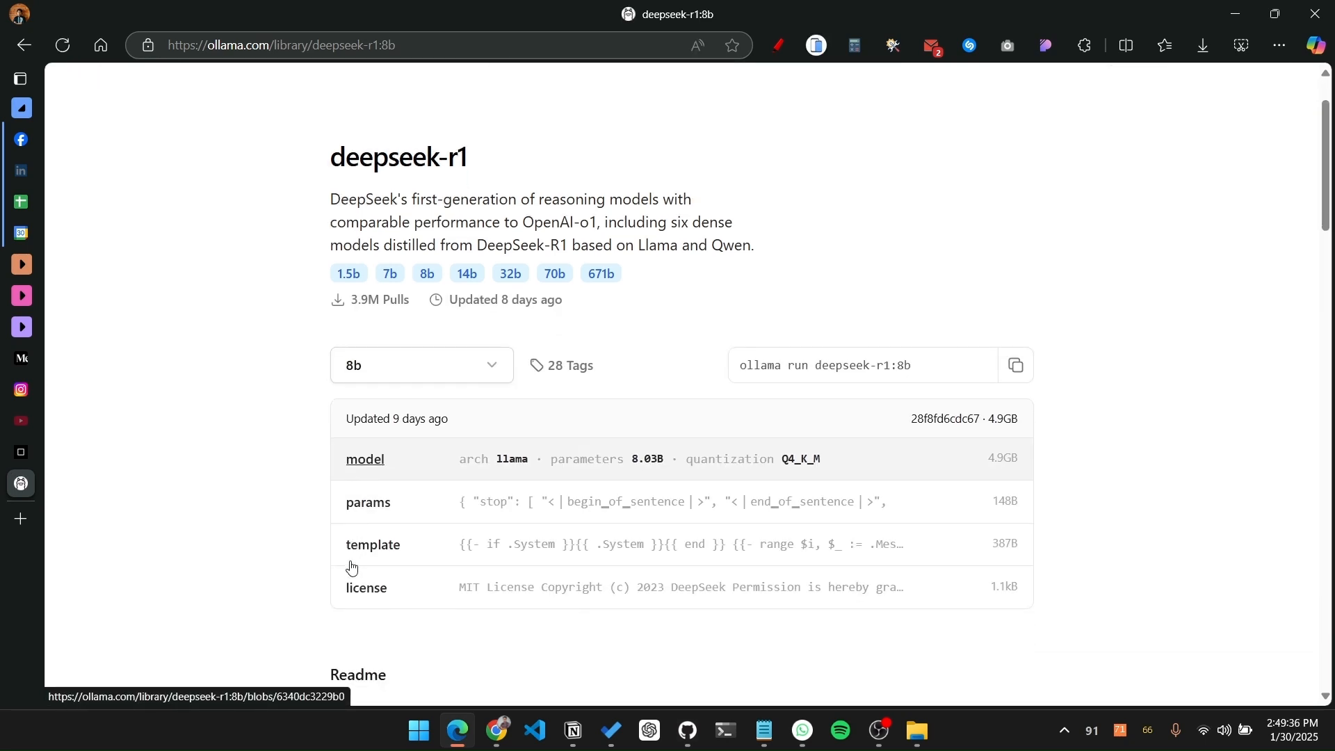
{"action": "left_click", "coordinate": [490, 380]}
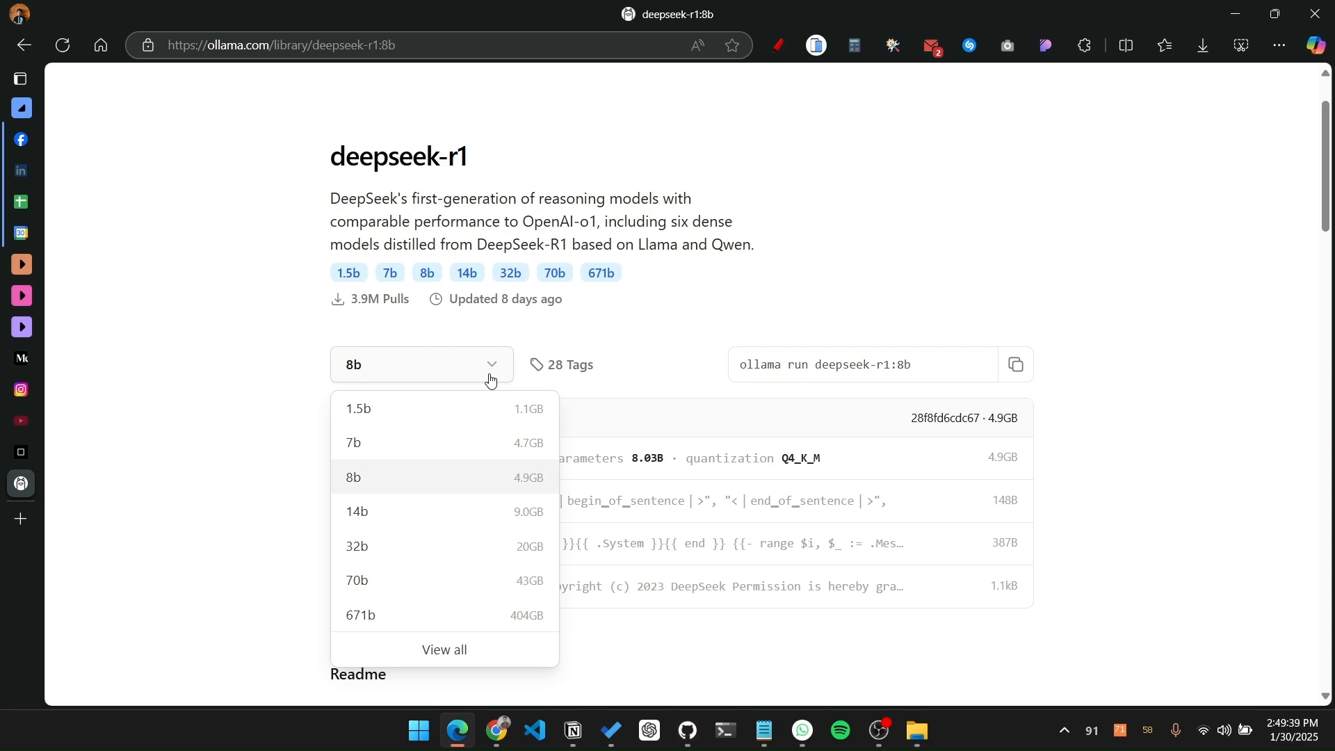
{"action": "left_click", "coordinate": [490, 380]}
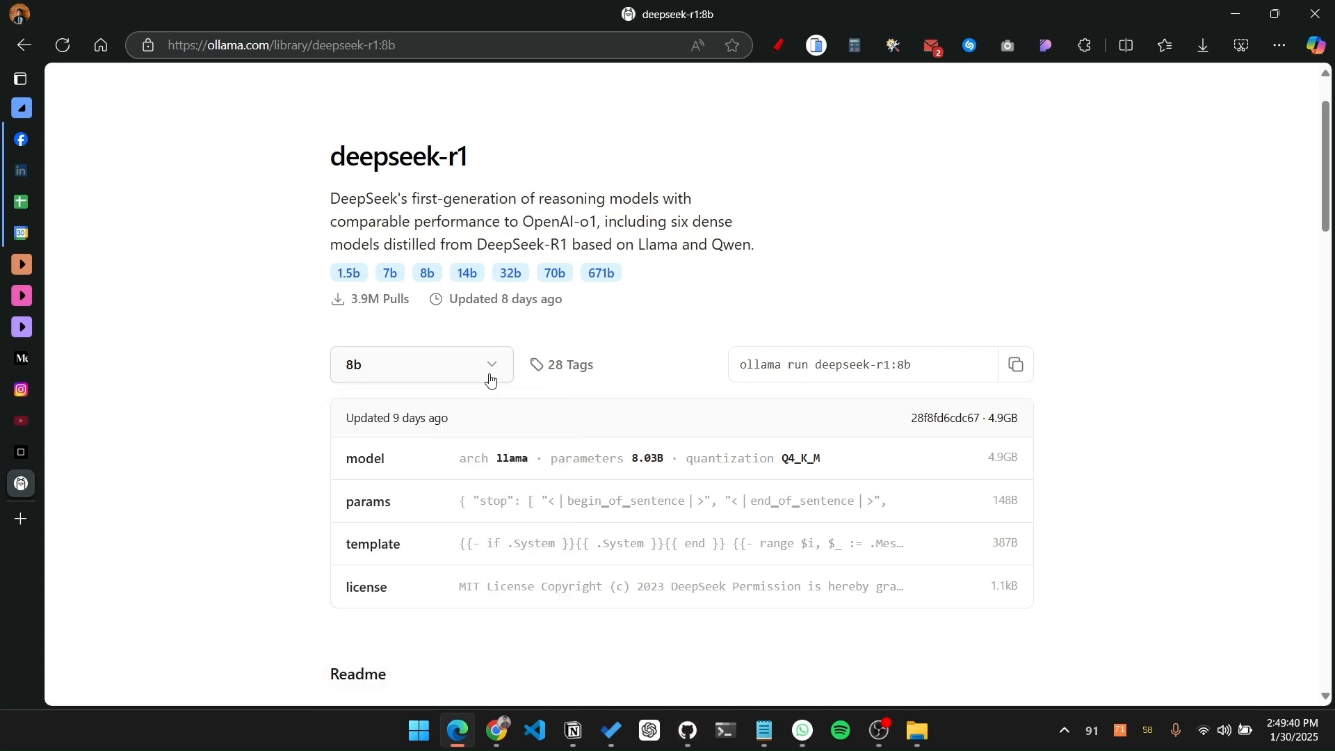
{"action": "left_click", "coordinate": [1015, 365]}
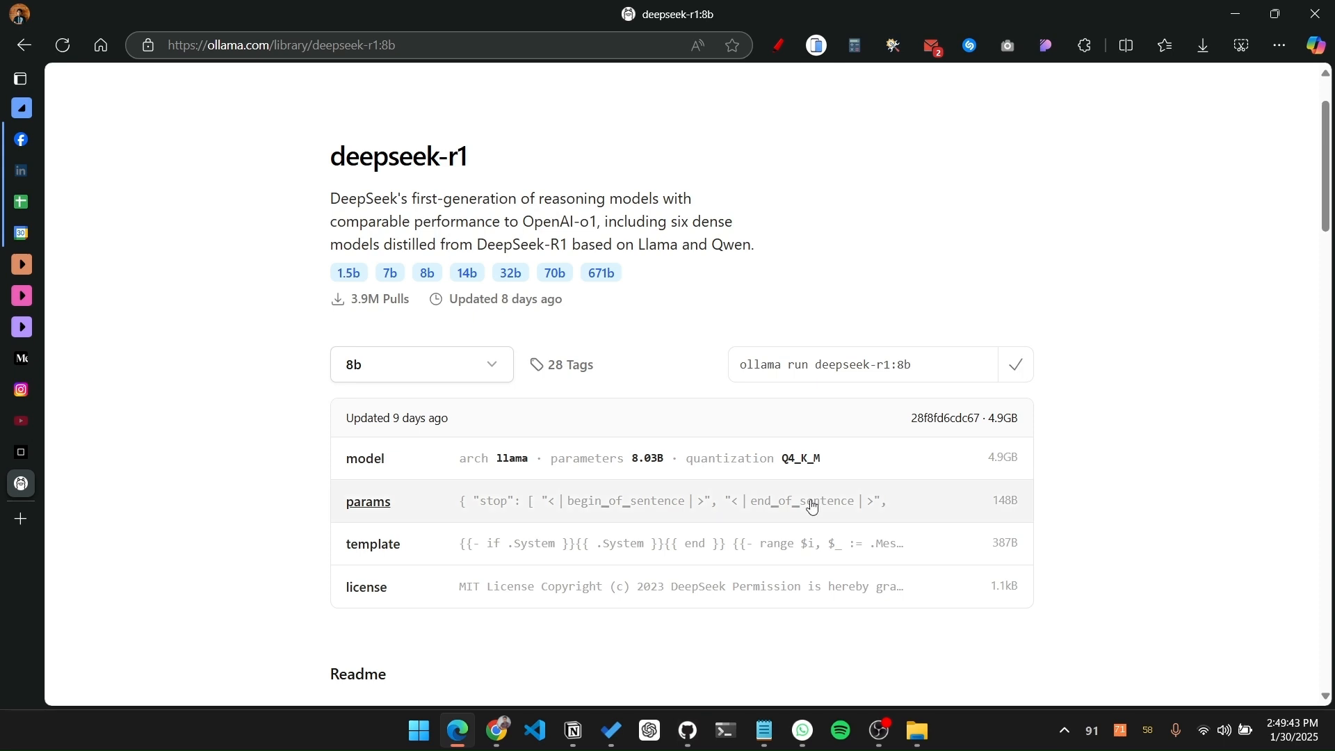
Step: Open Windows Terminal and execute "ollama run deepseek-r1:8b" to download the model
{"action": "left_click", "coordinate": [422, 735]}
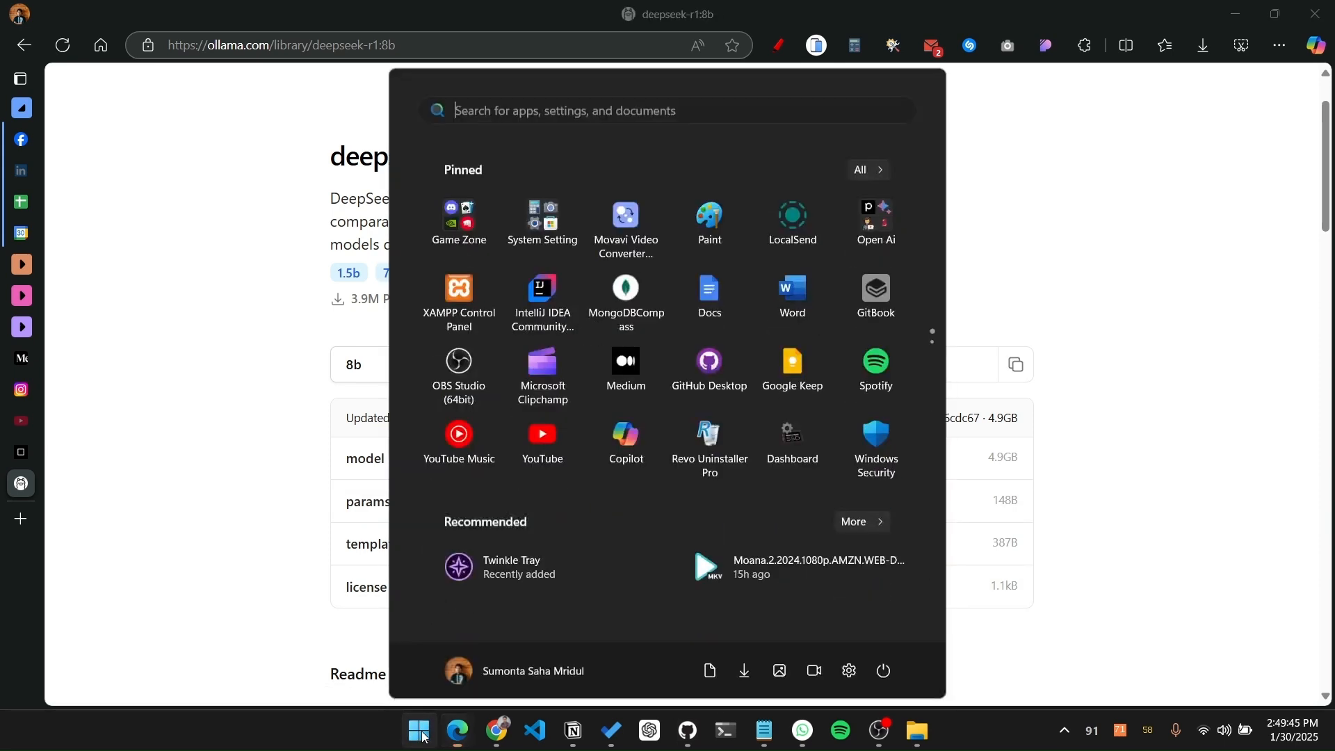
{"action": "type", "text": "ter"}
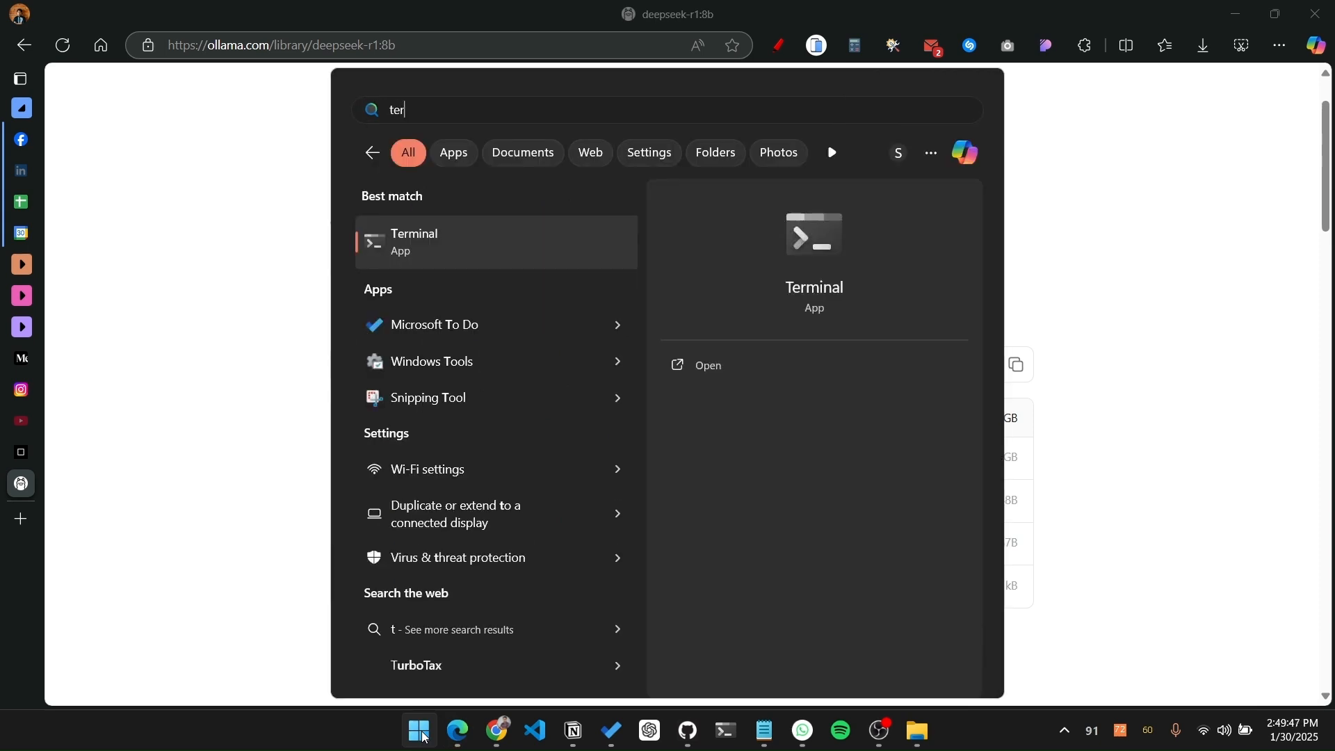
{"action": "left_click", "coordinate": [497, 245]}
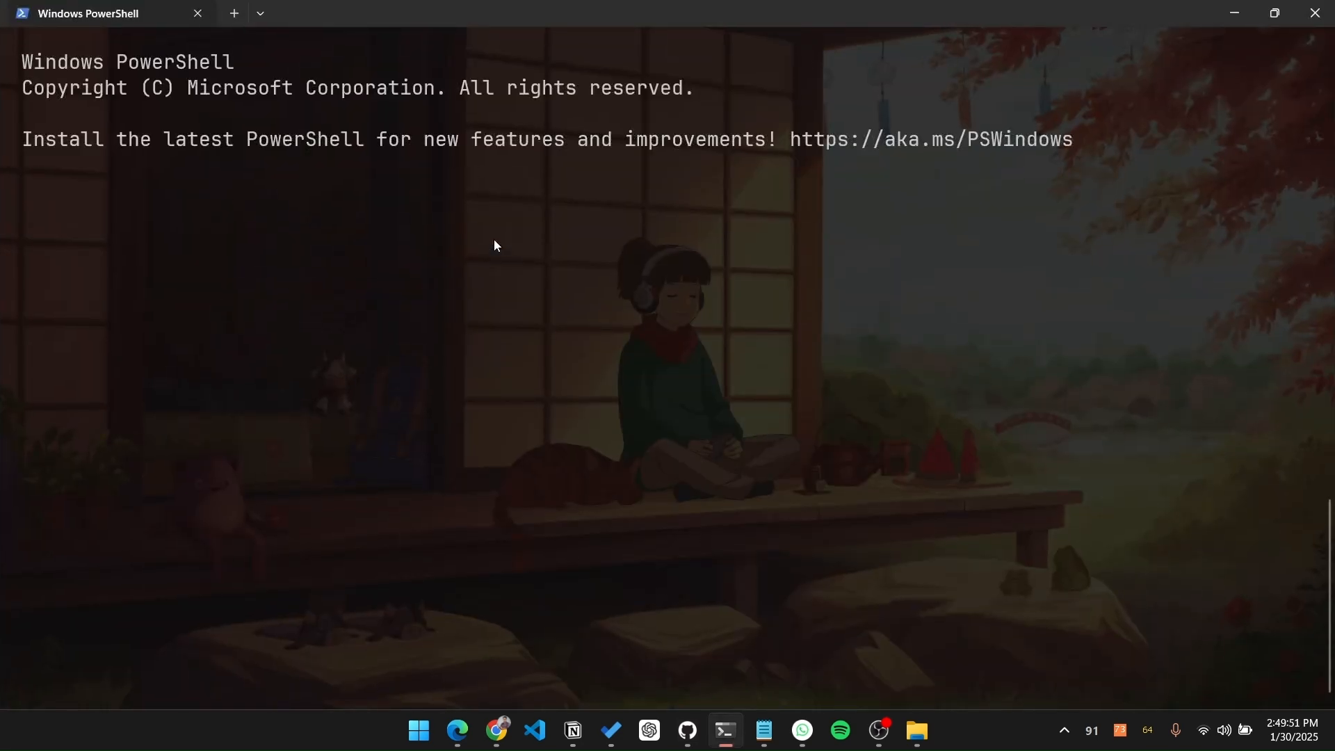
{"action": "type", "text": "ollama run deepseek-r1:8b"}
{"action": "key", "text": "Return"}
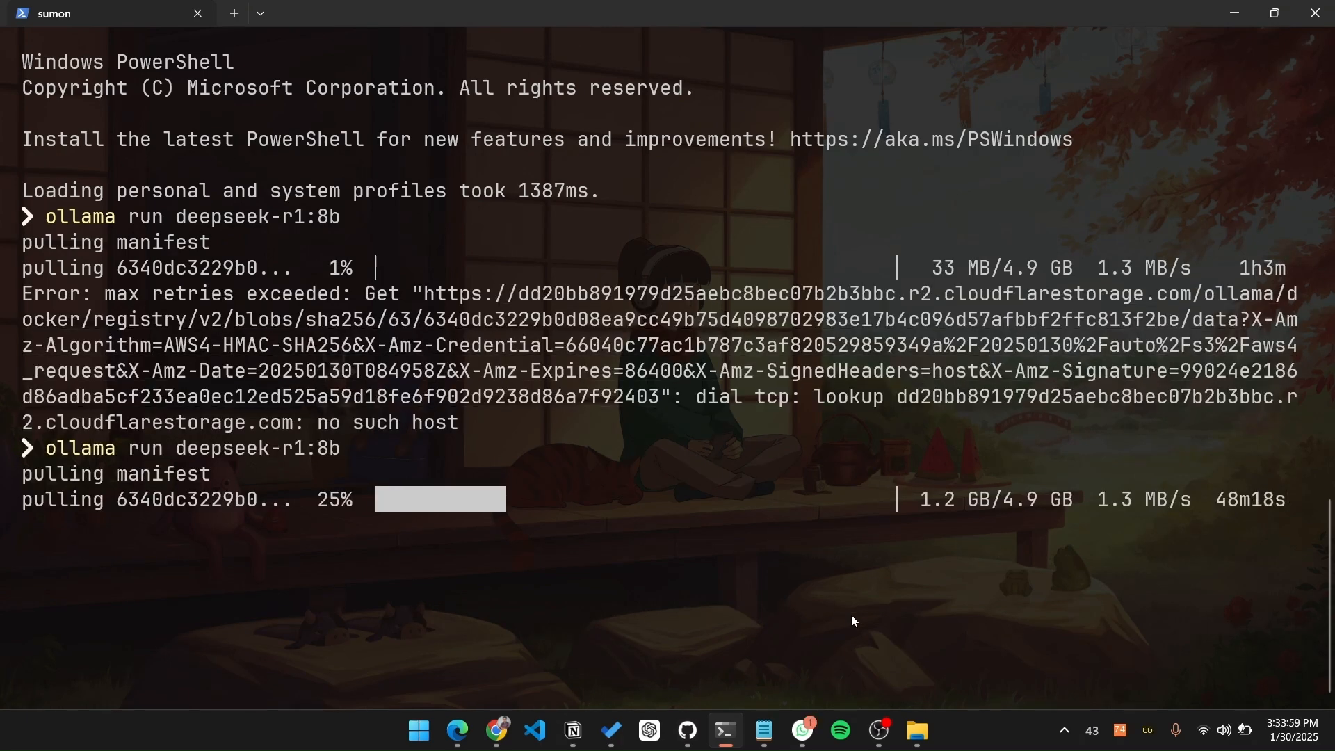
Step: Switch back to Edge and open the Chatbox AI website from the existing Google tab
{"action": "left_click", "coordinate": [458, 730]}
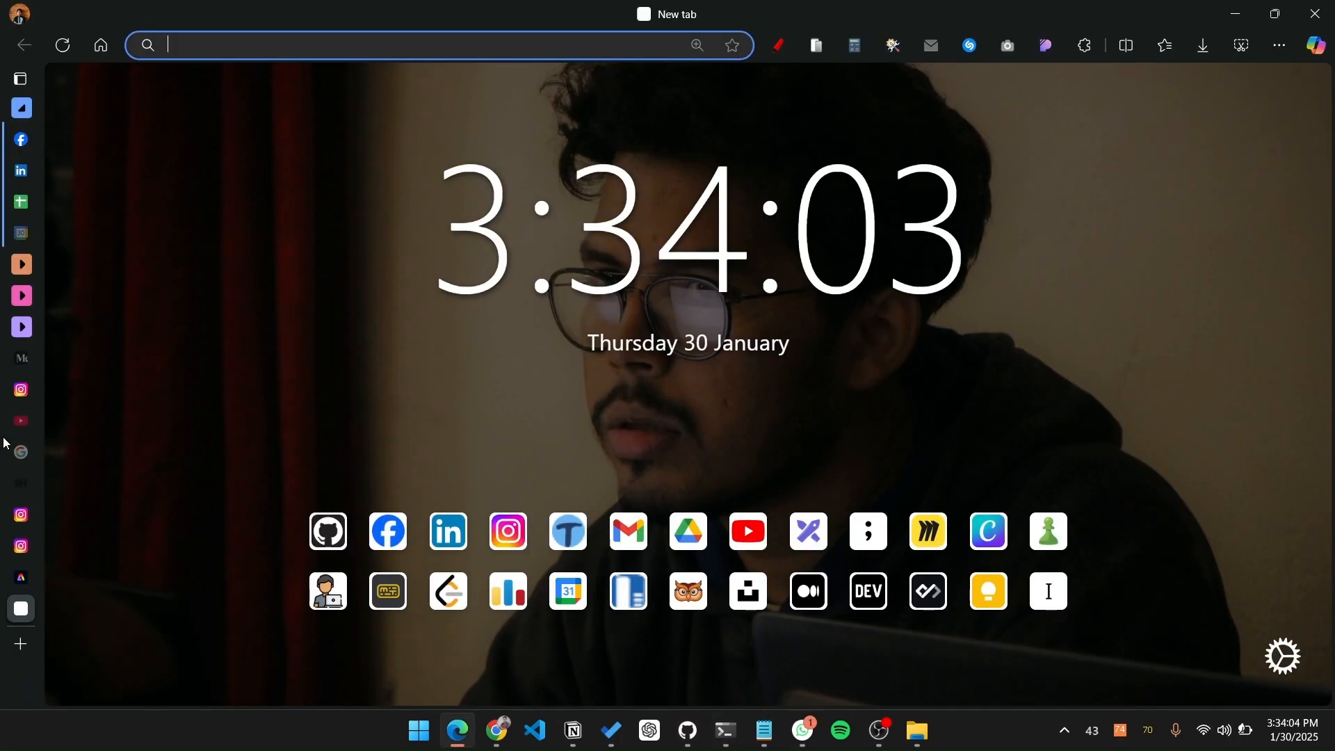
{"action": "left_click", "coordinate": [21, 452]}
{"action": "left_click", "coordinate": [438, 309]}
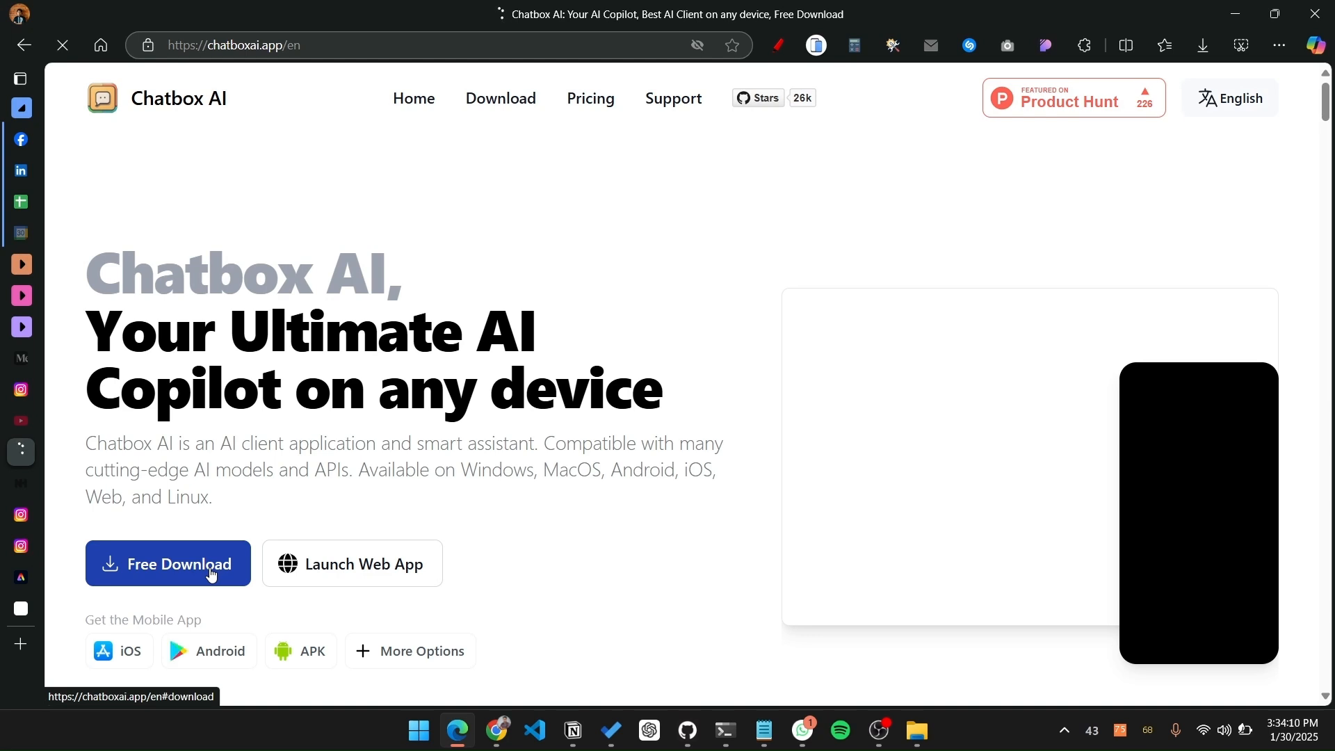
Step: Download the 64-bit Windows version of Chatbox AI and save the Chatbox-1.9.5-Setup.exe installer
{"action": "left_click", "coordinate": [209, 567]}
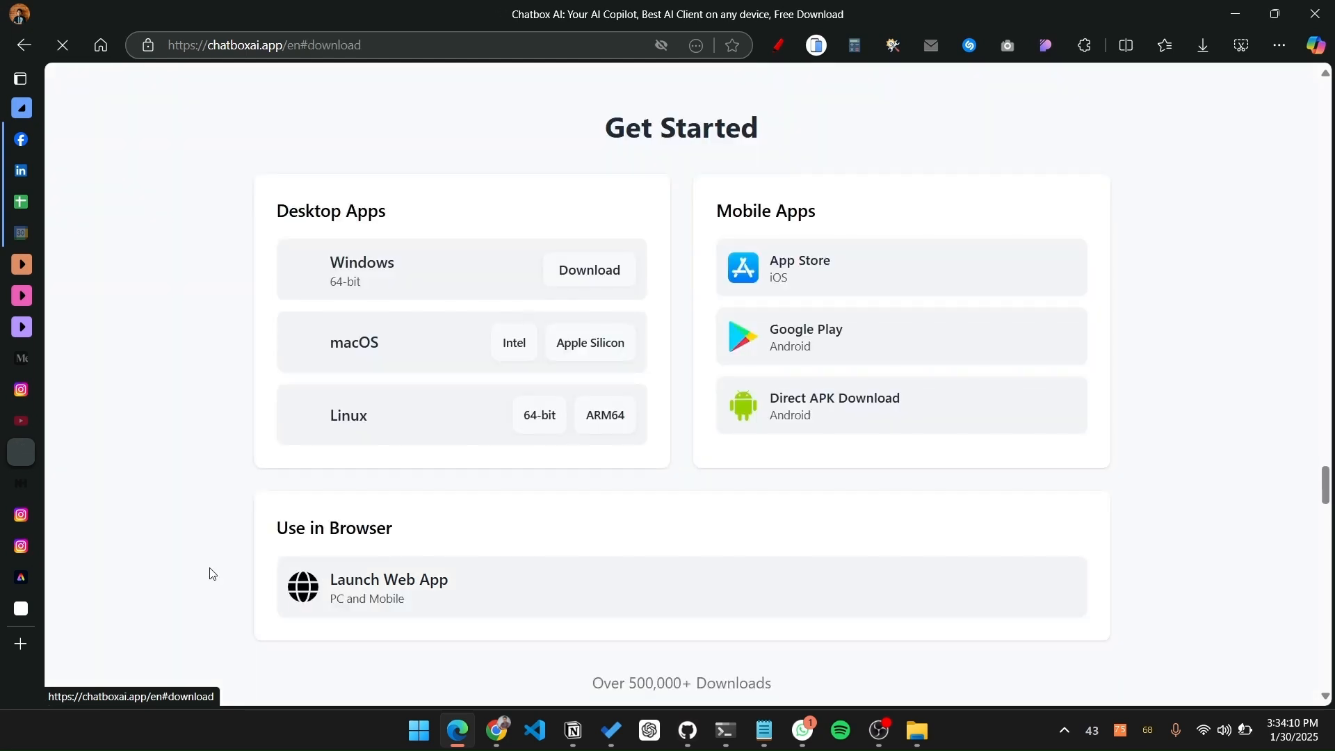
{"action": "left_click", "coordinate": [614, 285]}
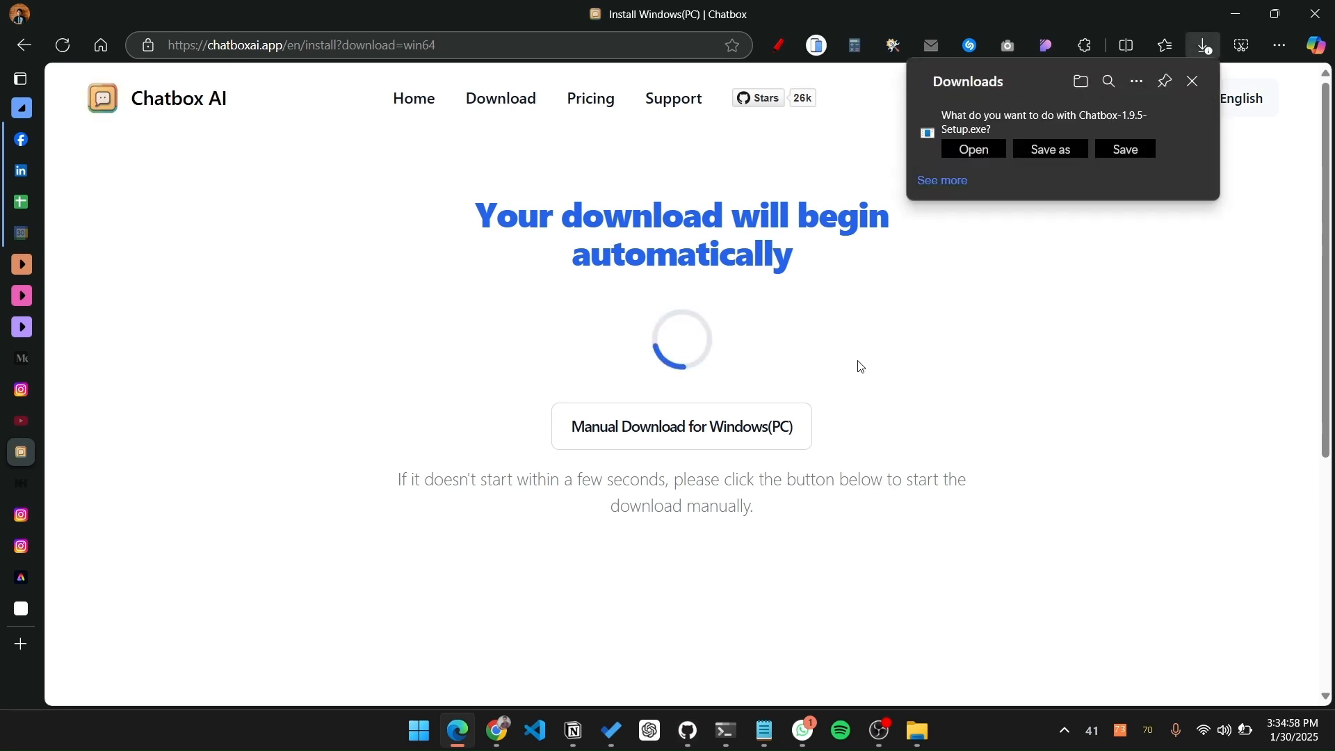
{"action": "left_click", "coordinate": [1137, 150]}
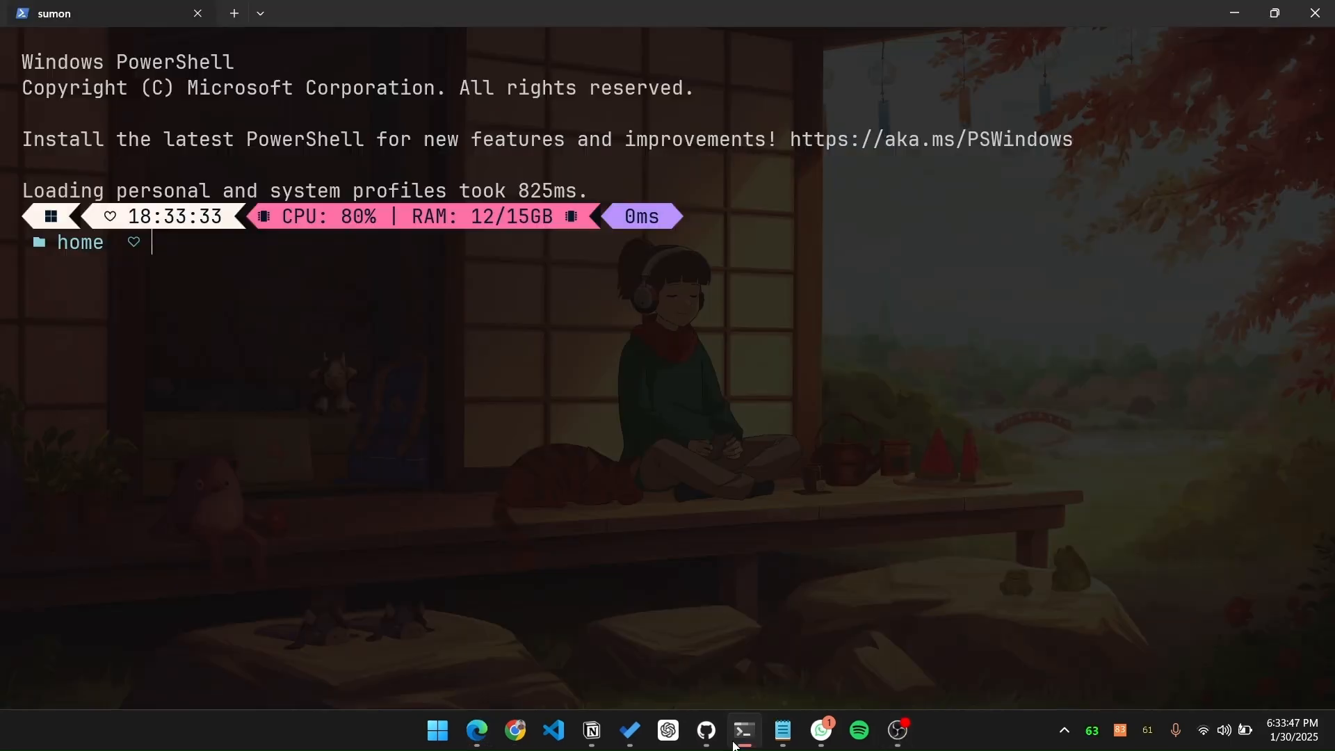
Step: Execute the copied command "ollama run deepseek-r1:8b" in Windows Terminal to start a session with the model
{"action": "type", "text": "V"}
{"action": "key", "text": "BackSpace"}
{"action": "key", "text": "ctrl+v"}
{"action": "key", "text": "Return"}
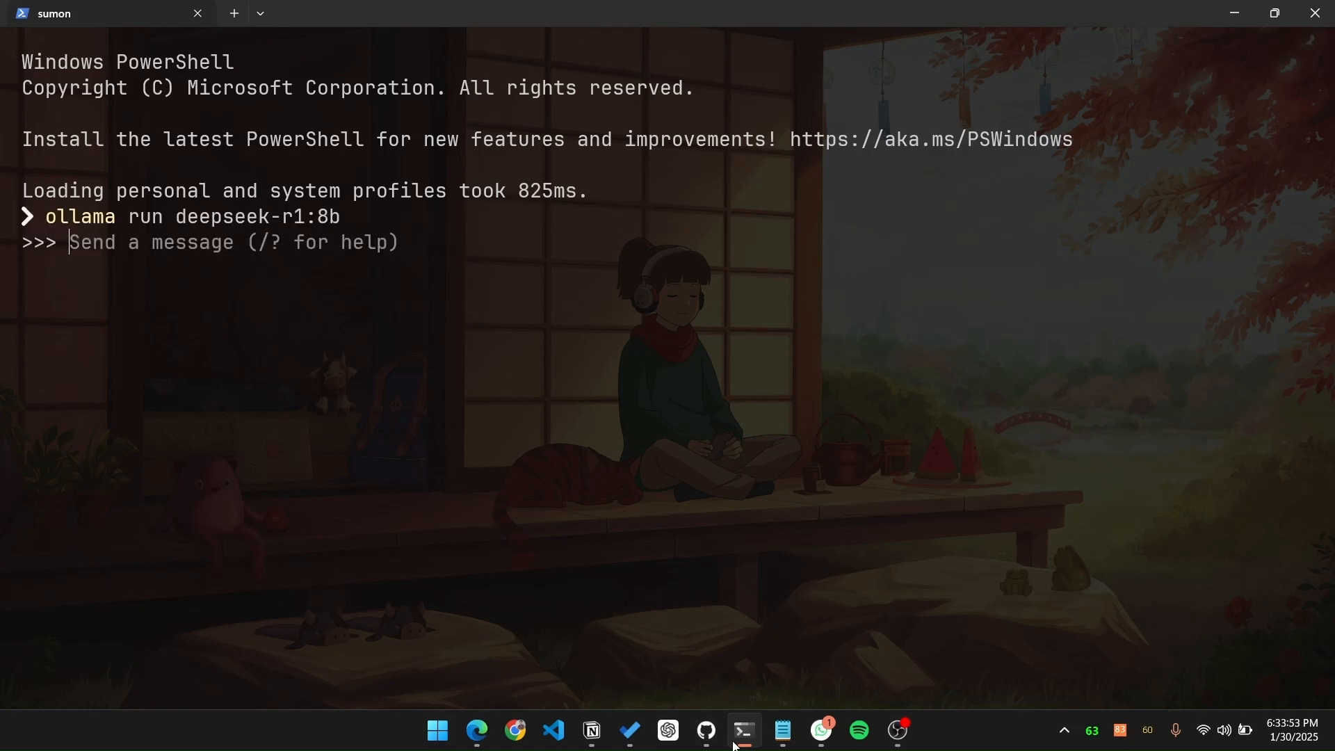
Step: Send the prompt "tell about your self in short" to the running deepseek-r1:8b model
{"action": "type", "text": "tell ab"}
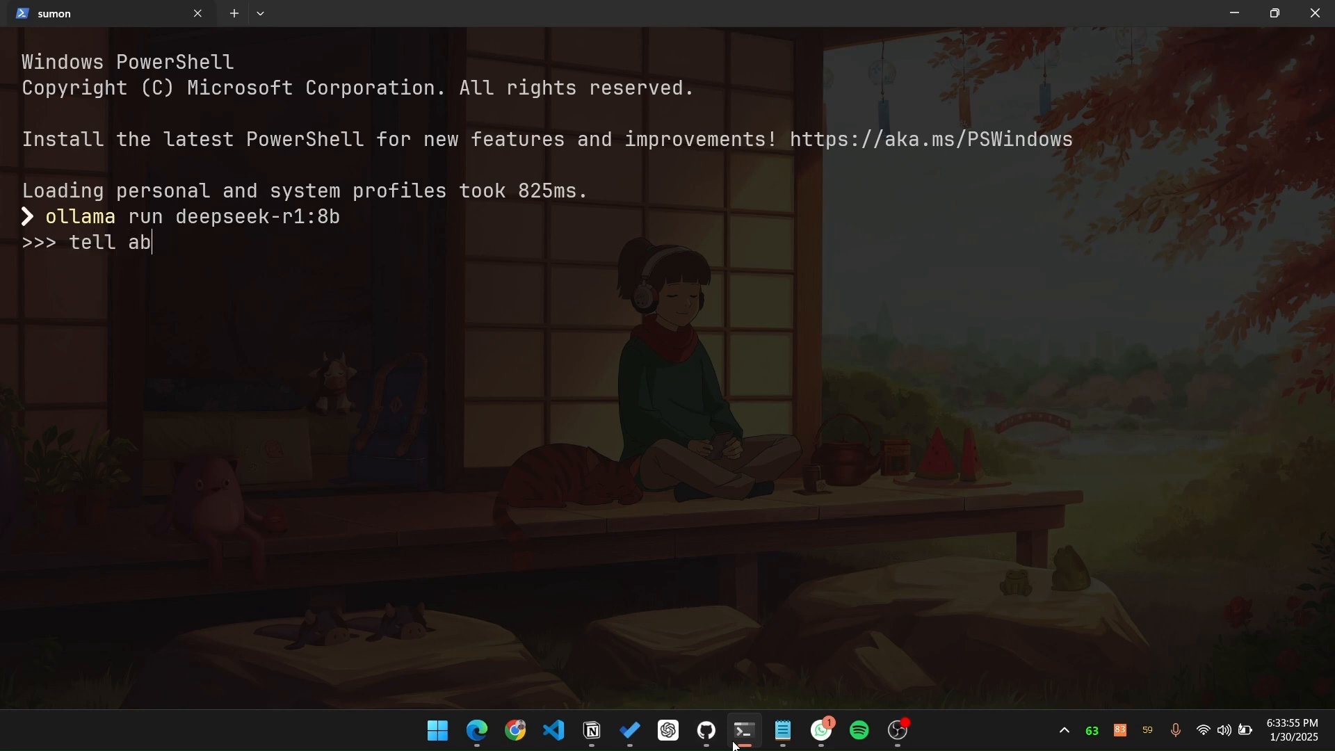
{"action": "type", "text": "out your self in"}
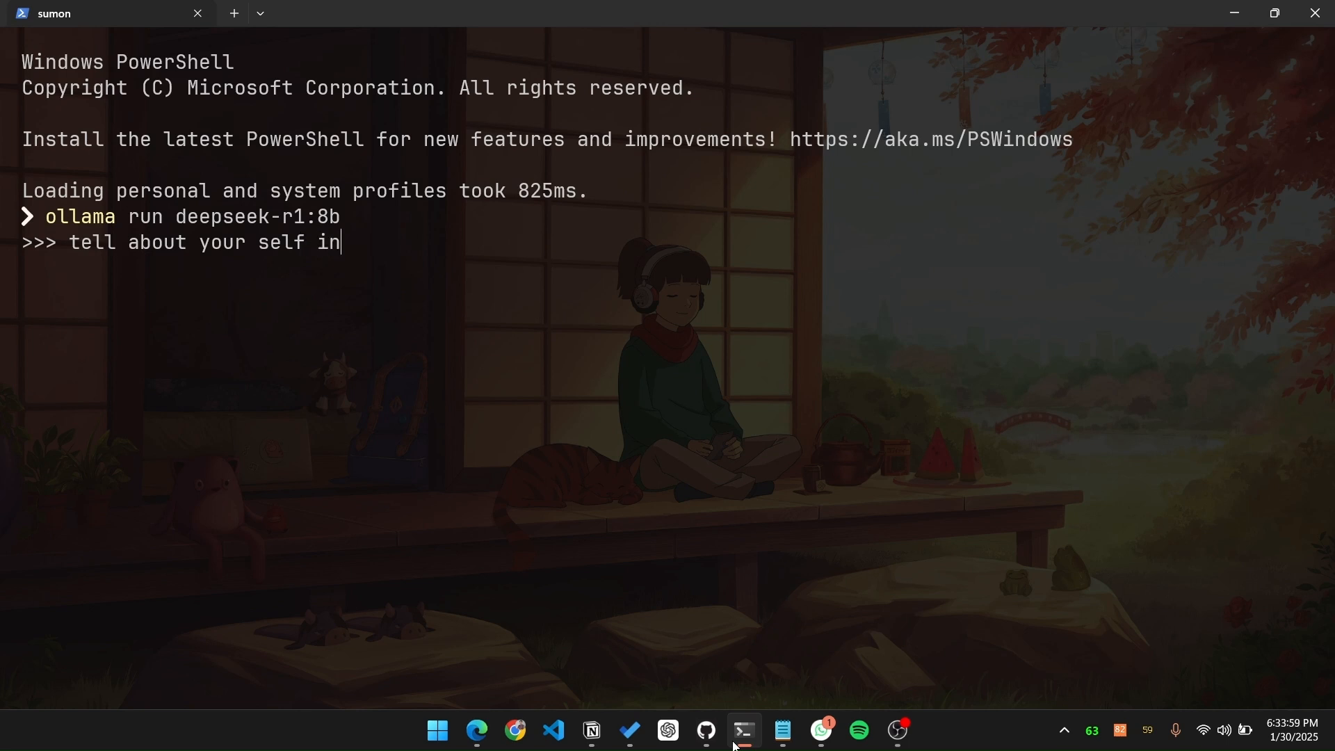
{"action": "type", "text": " short"}
{"action": "key", "text": "Return"}
Step: Switch to Edge, accept the pending fixo_trial_installer download and delete its file from the downloads list
{"action": "left_click", "coordinate": [482, 741]}
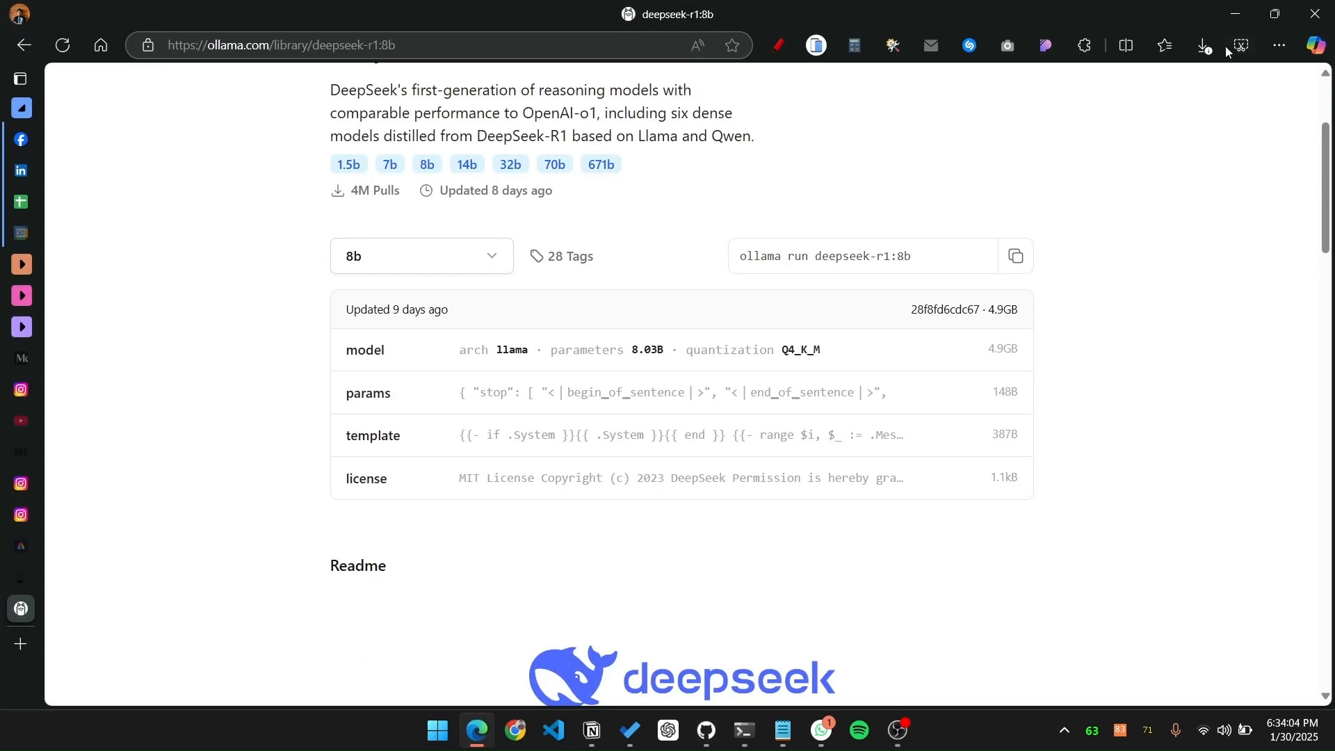
{"action": "left_click", "coordinate": [1215, 59]}
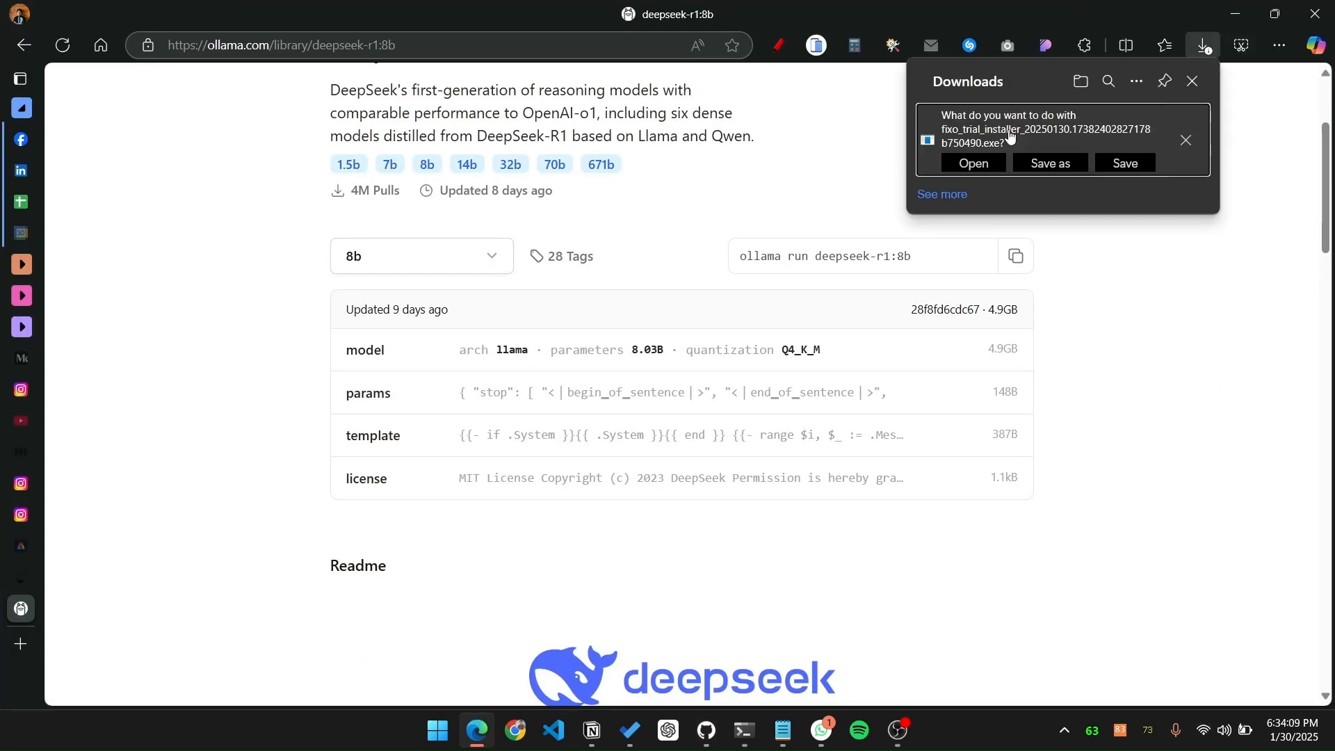
{"action": "left_click", "coordinate": [976, 164]}
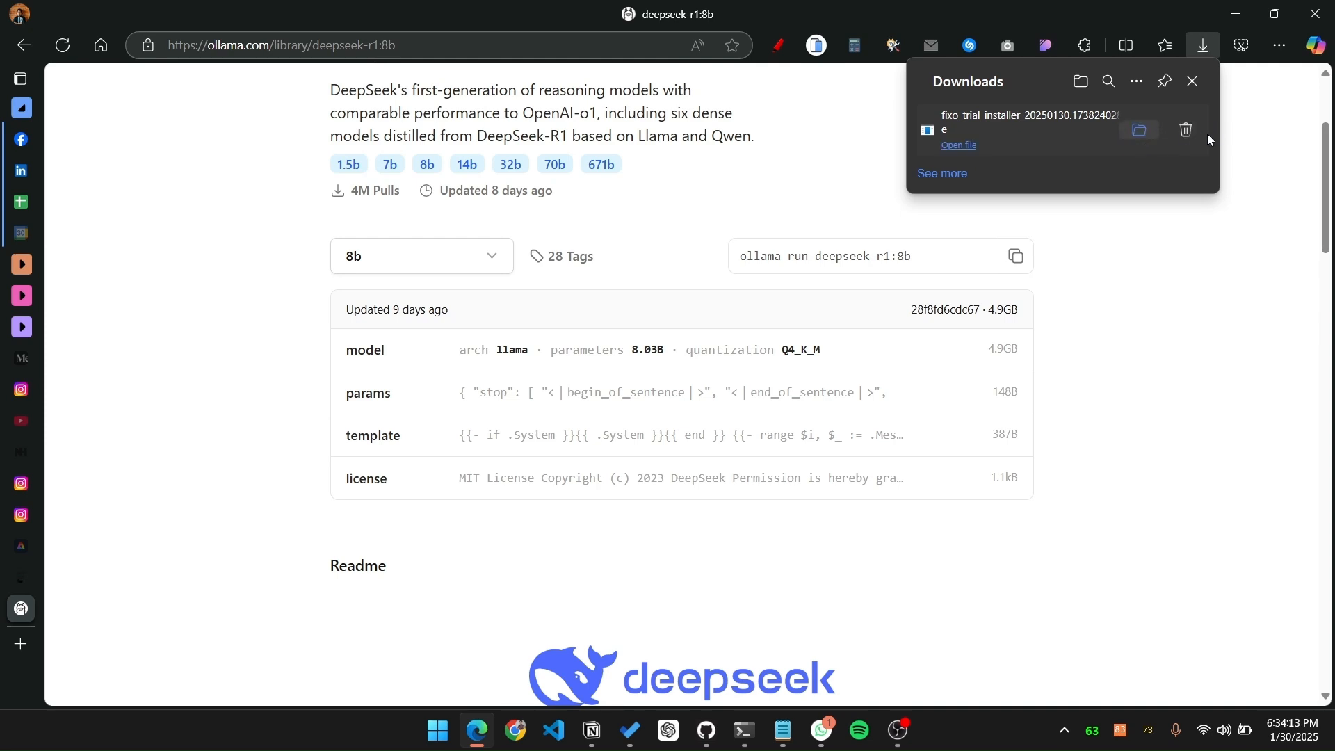
{"action": "left_click", "coordinate": [848, 231]}
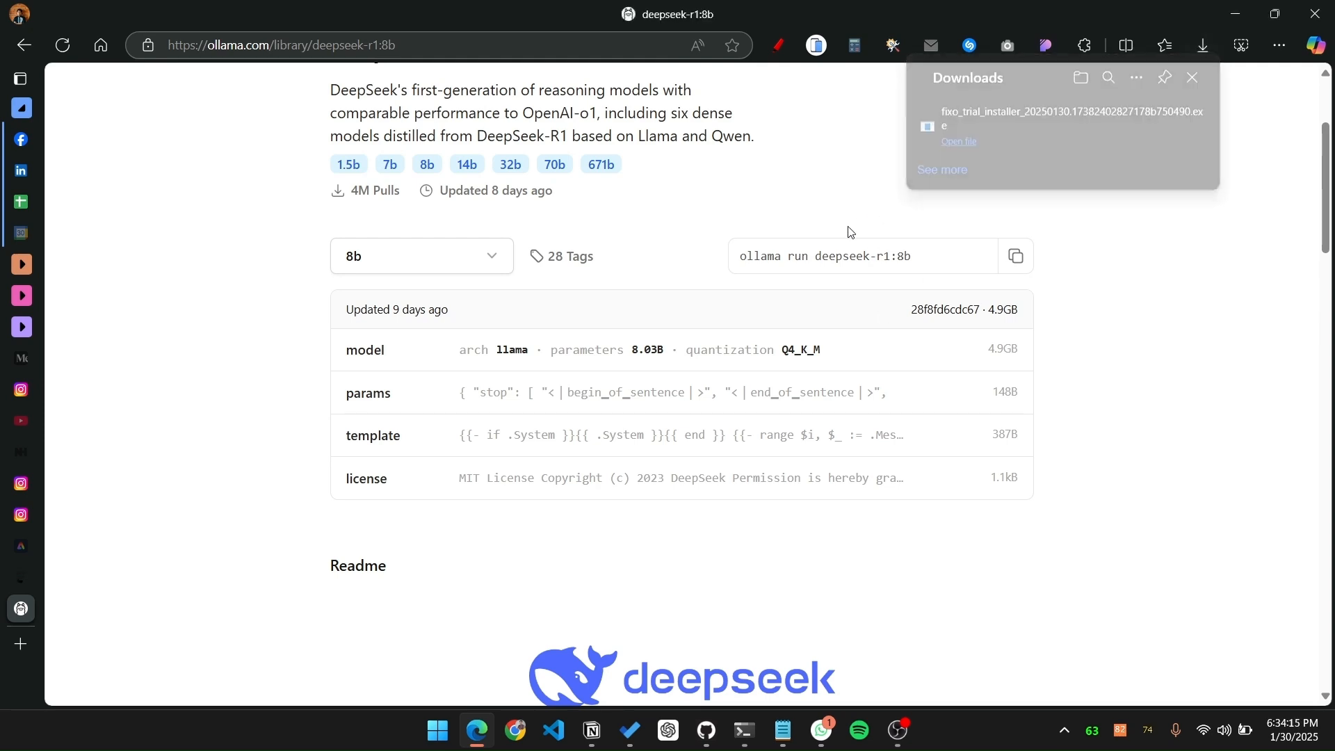
{"action": "left_click", "coordinate": [1212, 43]}
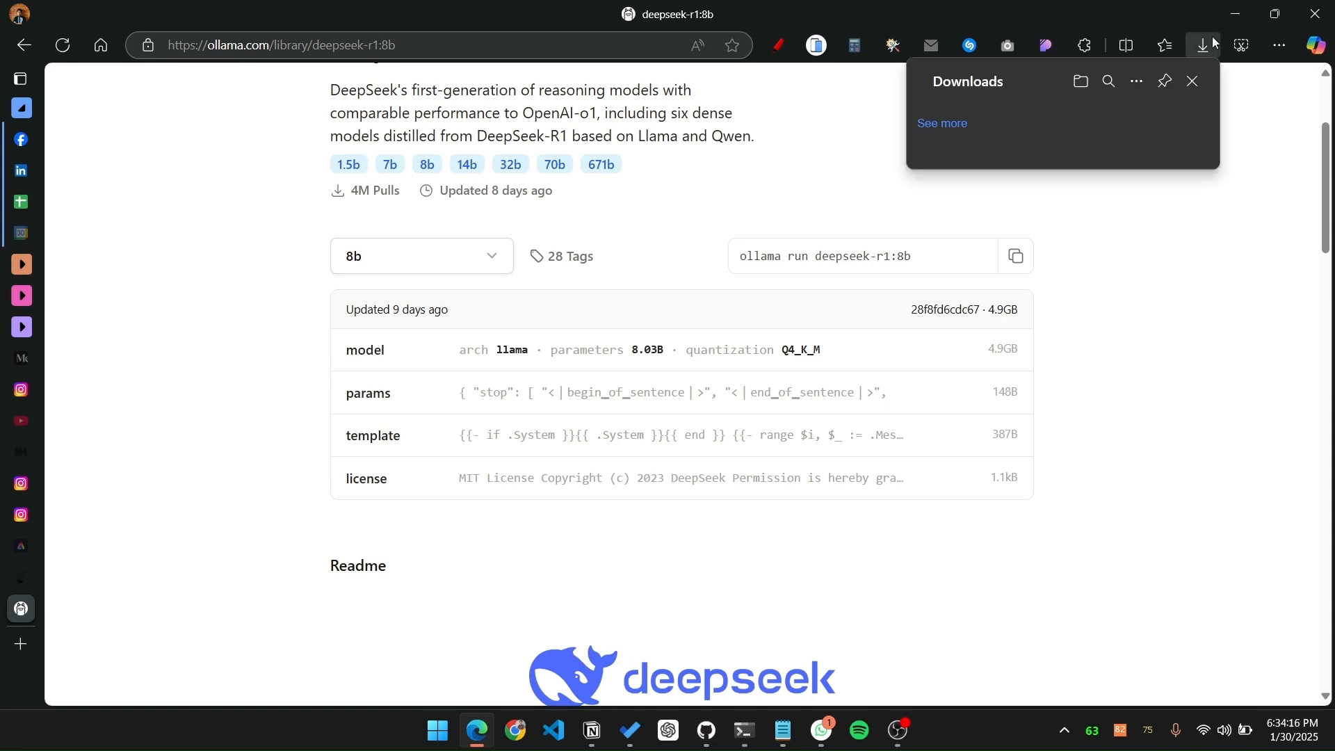
{"action": "left_click", "coordinate": [1191, 131]}
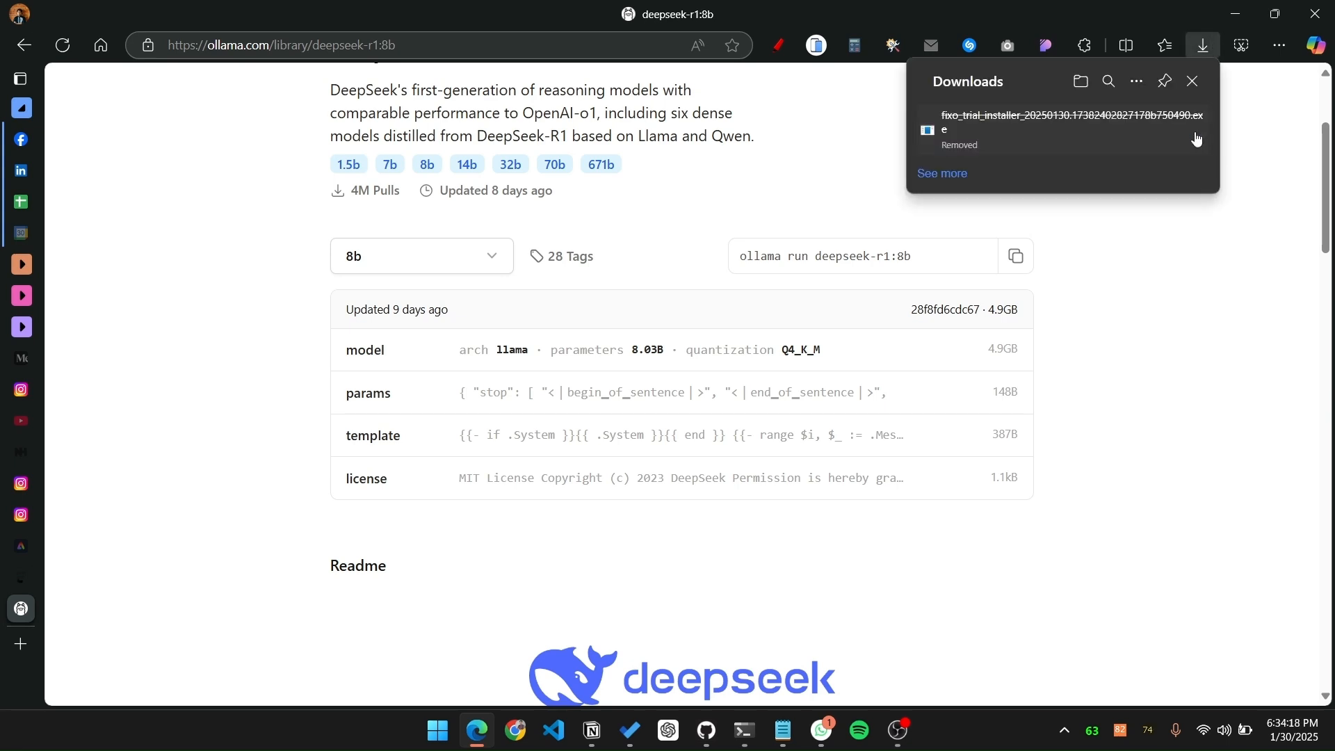
{"action": "left_click", "coordinate": [1195, 264]}
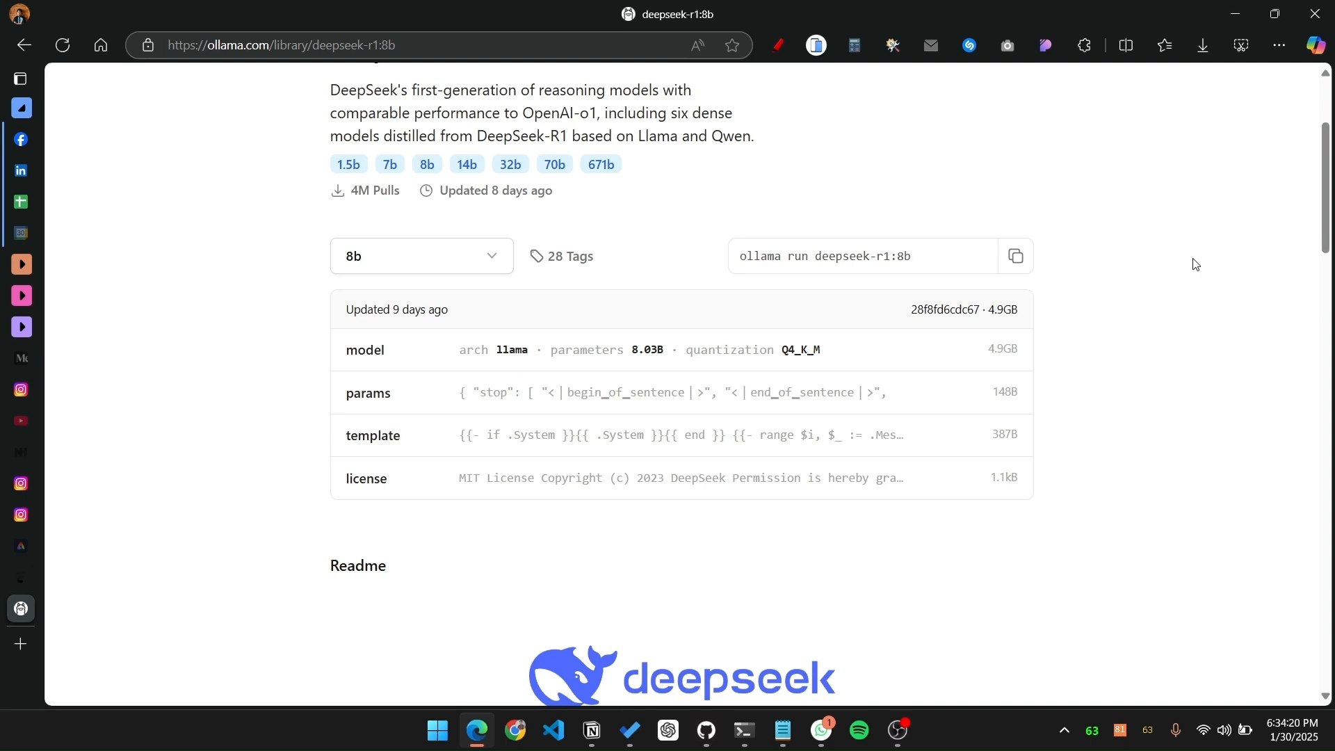
Step: Check the model's reply in Windows Terminal and open the Downloads folder in File Explorer
{"action": "left_click", "coordinate": [742, 730]}
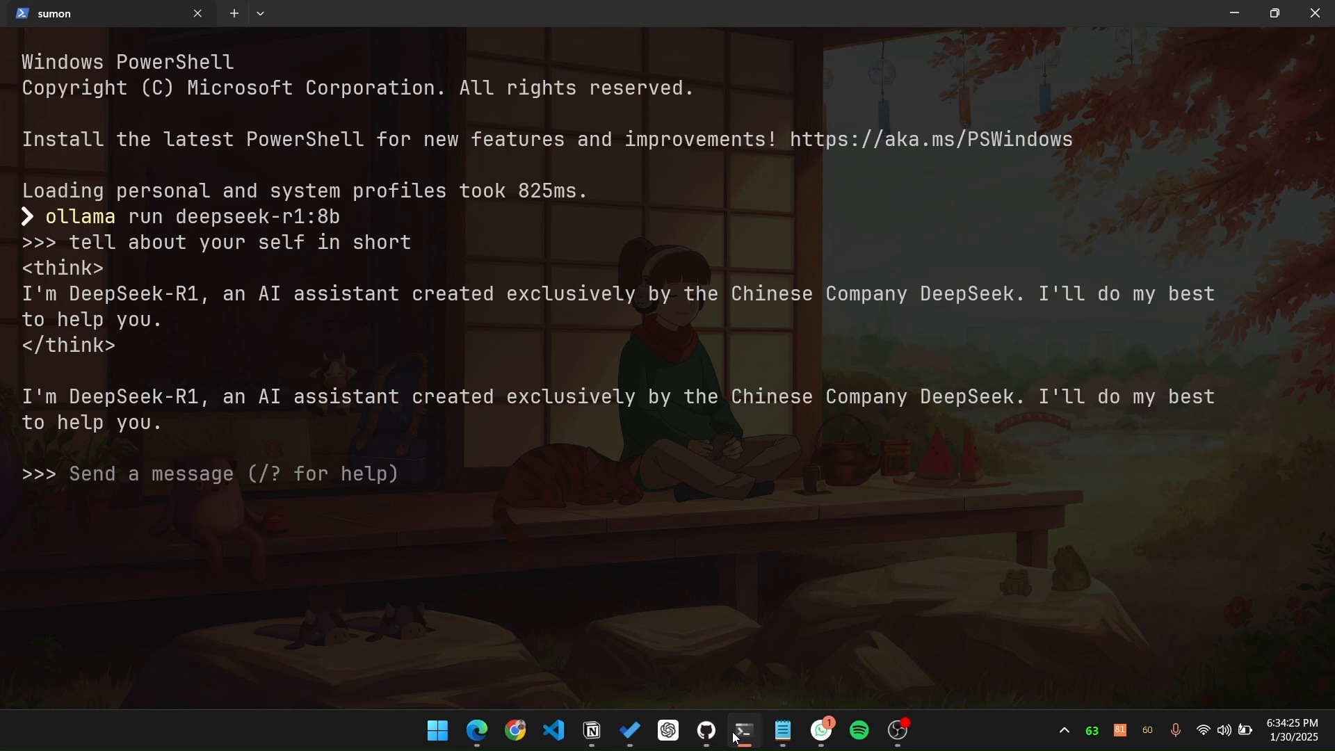
{"action": "left_click", "coordinate": [737, 738]}
{"action": "key", "text": "super+e"}
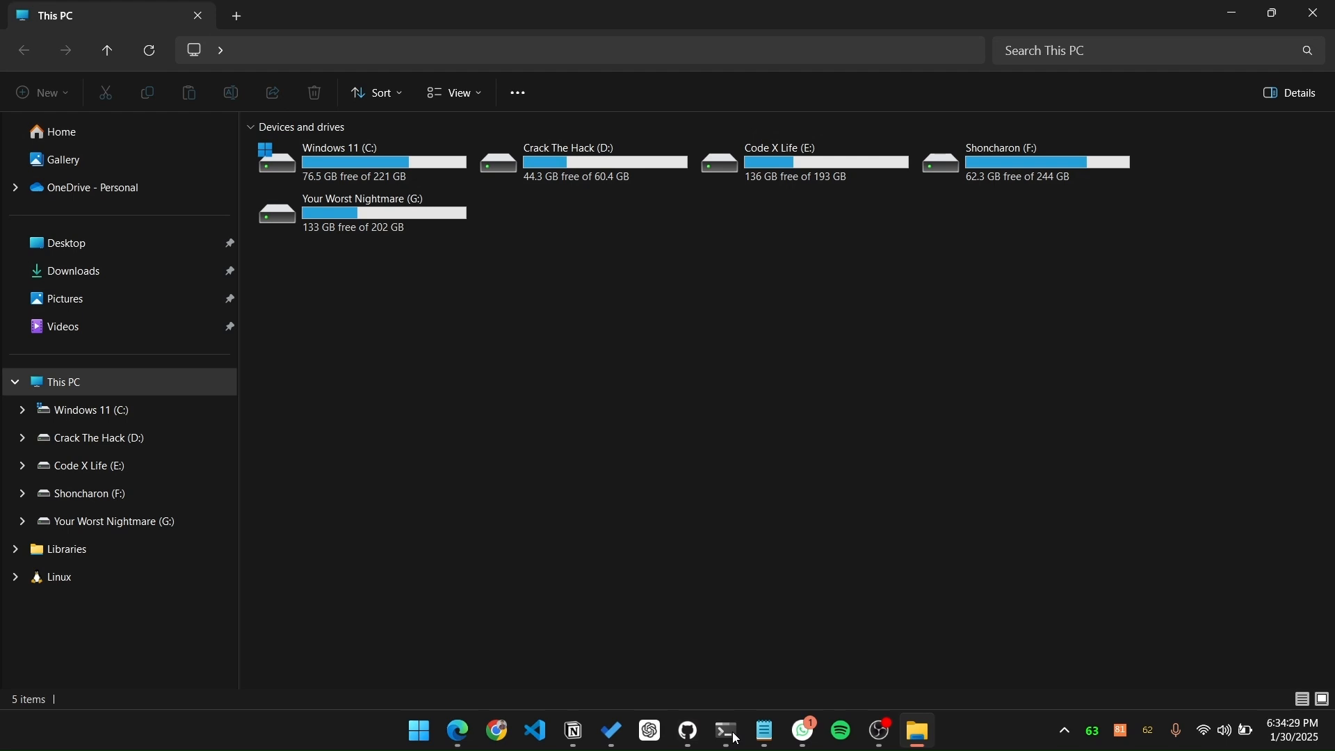
{"action": "left_click", "coordinate": [162, 265]}
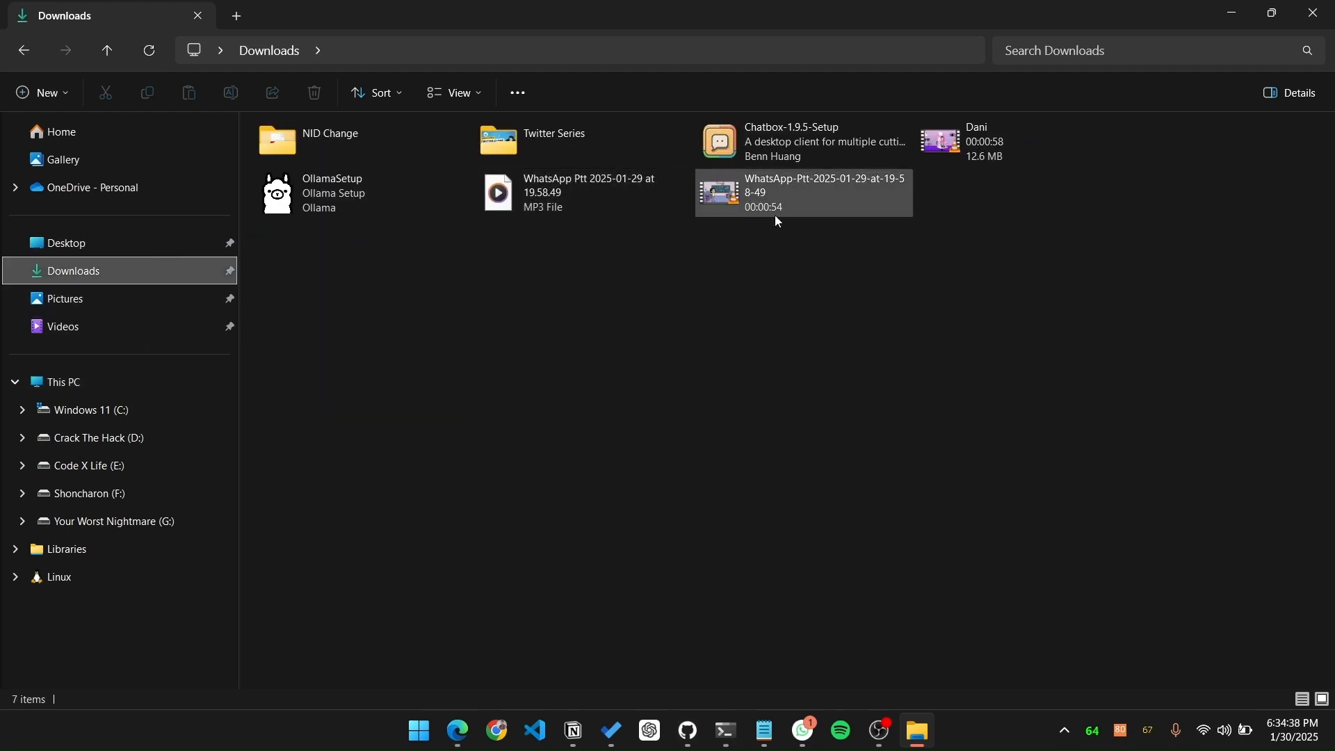
Step: Run Chatbox-1.9.5-Setup and install Chatbox for the current user only
{"action": "left_click", "coordinate": [821, 157]}
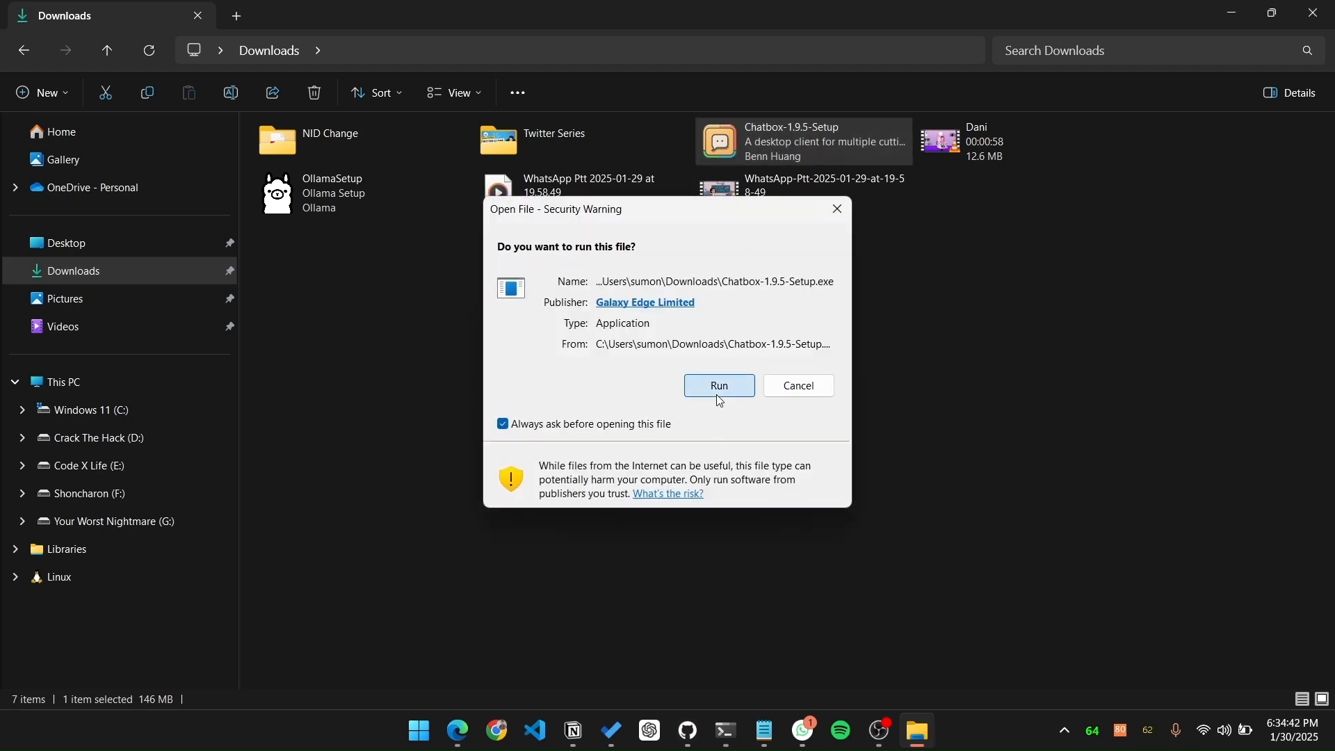
{"action": "left_click", "coordinate": [719, 386]}
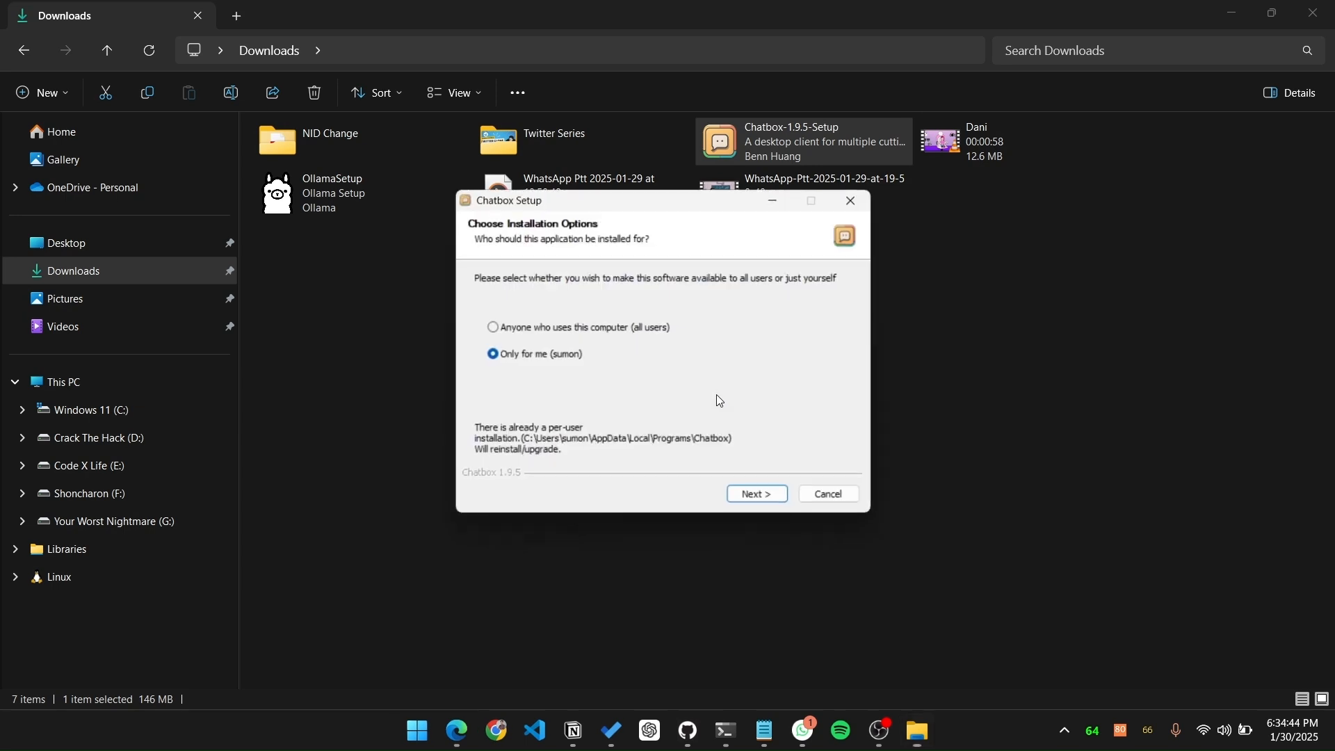
{"action": "left_click", "coordinate": [763, 500]}
{"action": "left_click", "coordinate": [763, 500]}
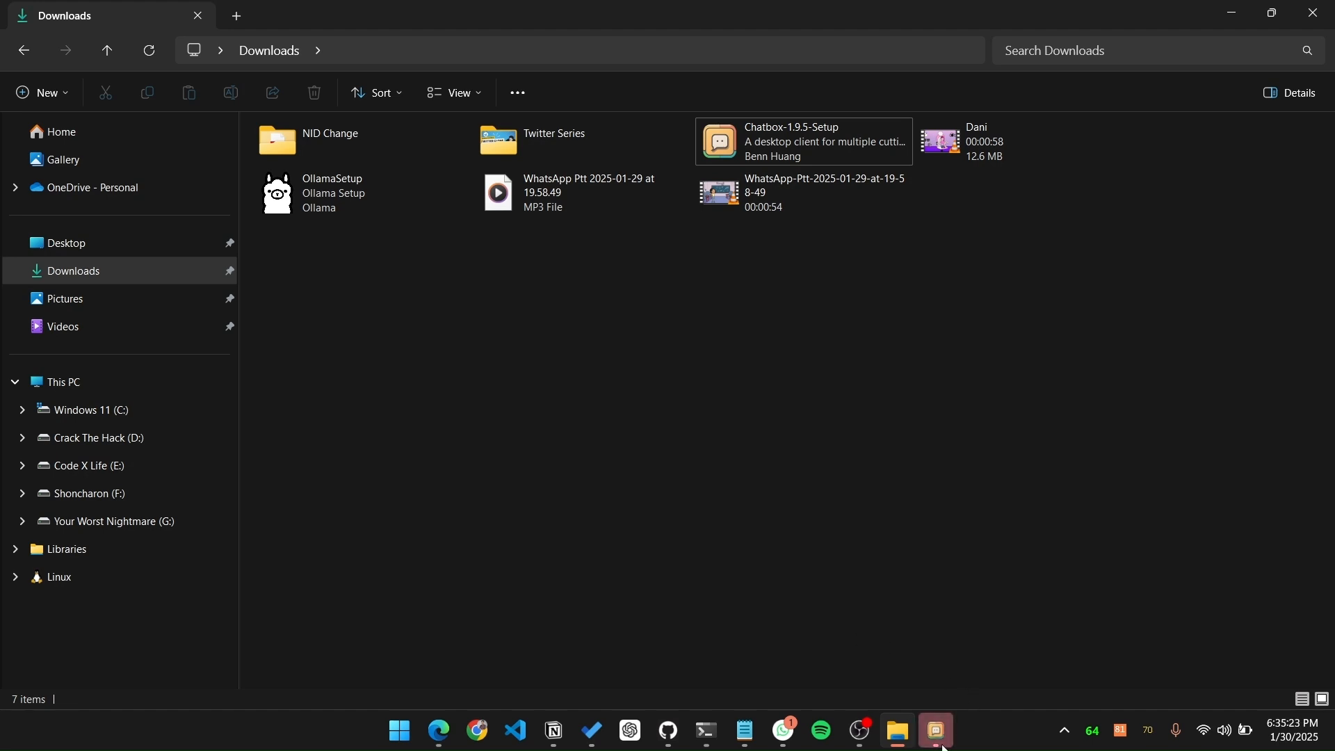
Step: Switch to the Chatbox app and create a new chat
{"action": "left_click", "coordinate": [944, 747]}
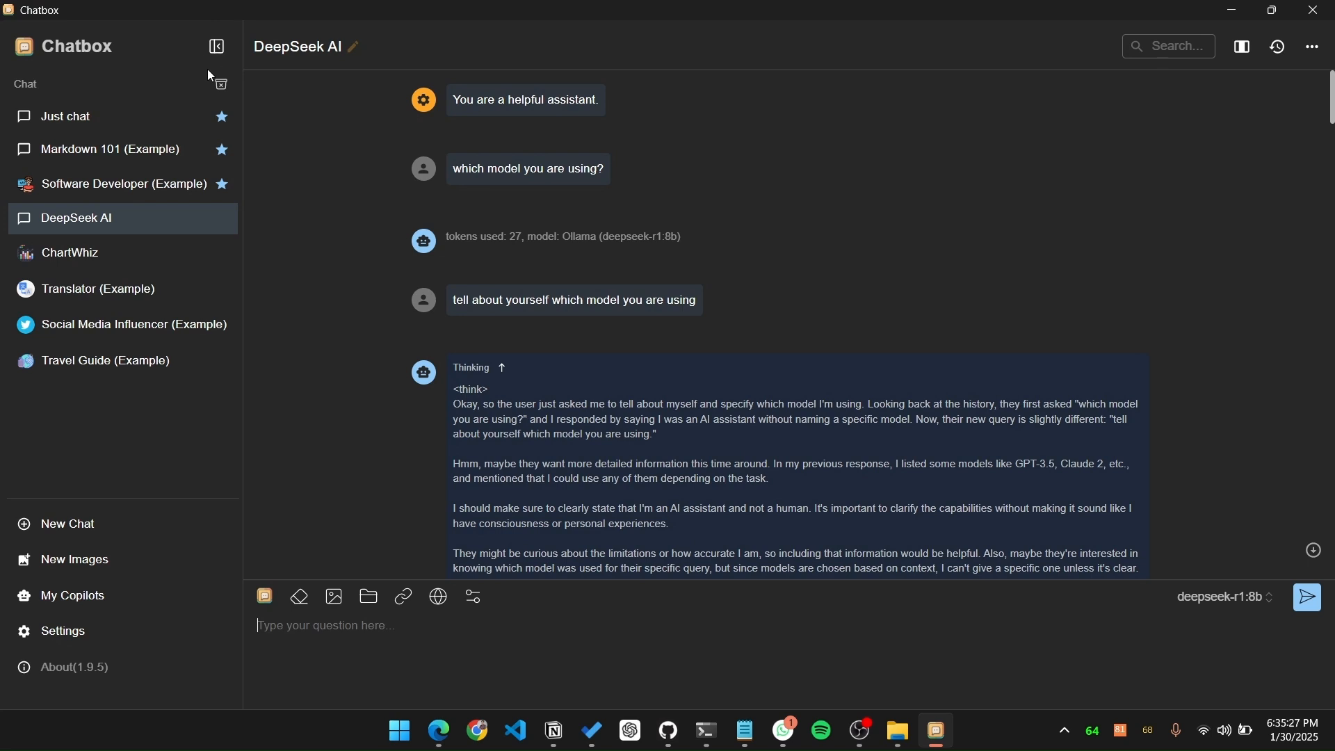
{"action": "left_click", "coordinate": [75, 526]}
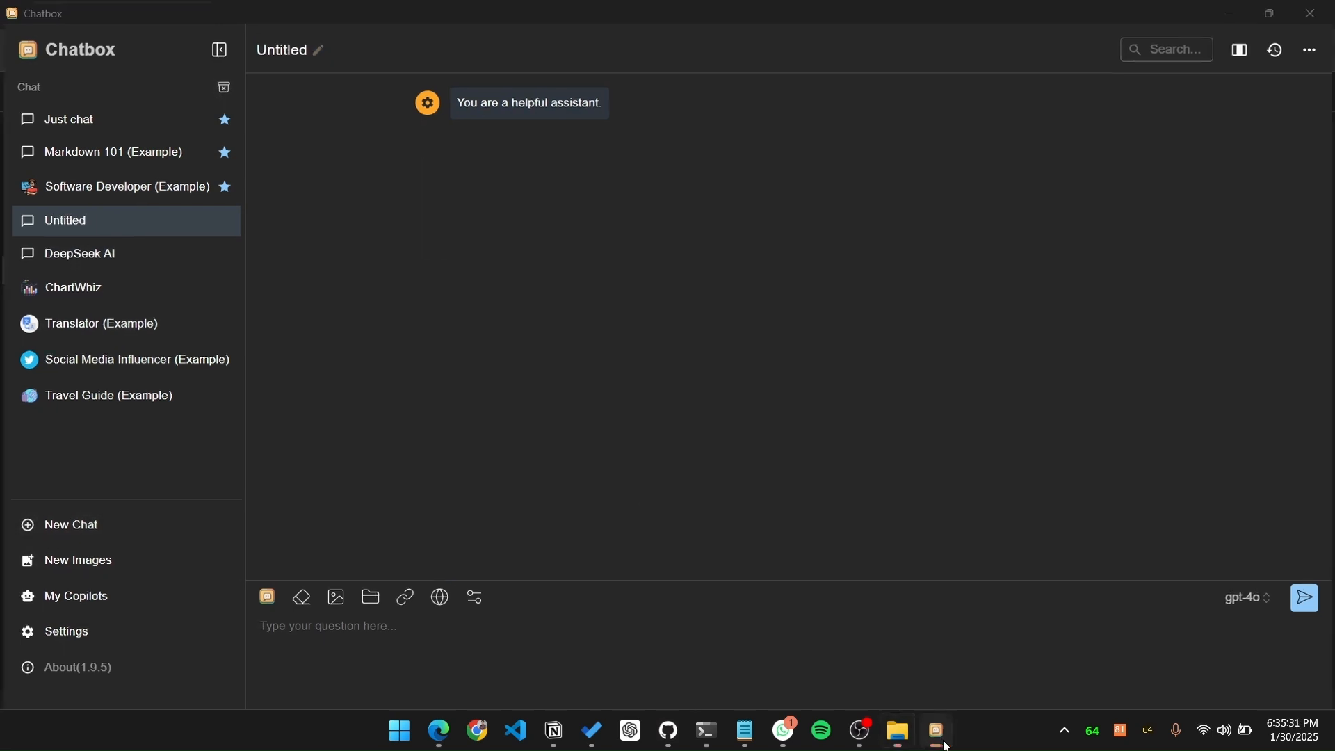
{"action": "left_click", "coordinate": [945, 744]}
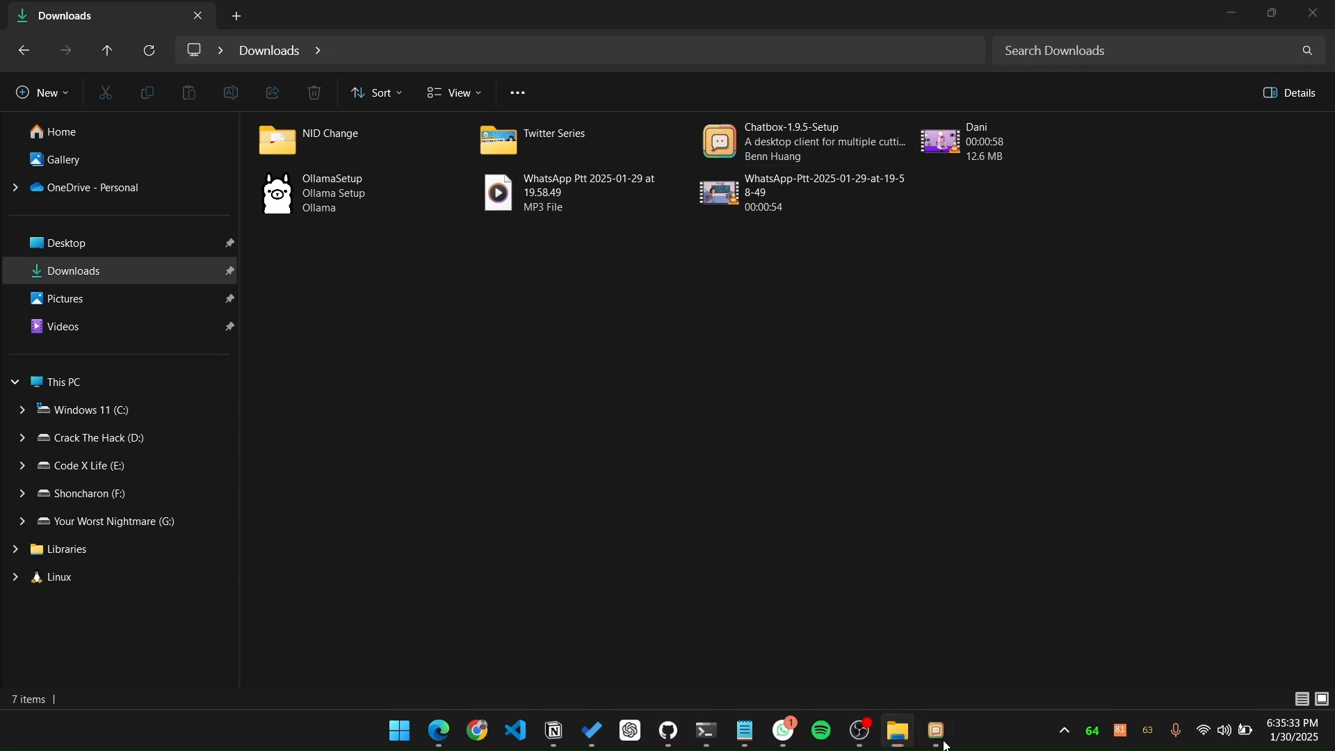
{"action": "left_click", "coordinate": [947, 744]}
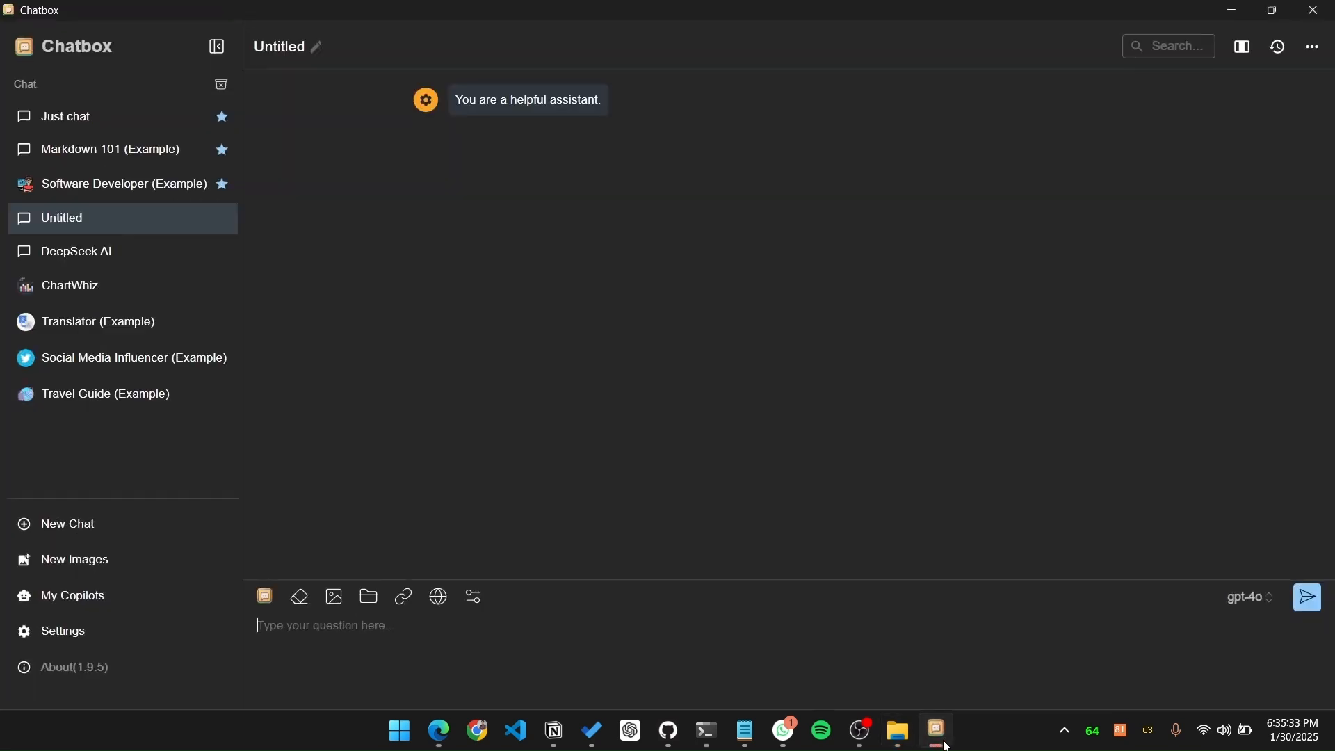
Step: Open the new chat's conversation settings and name the conversation "DeepSeek AI"
{"action": "left_click", "coordinate": [475, 597]}
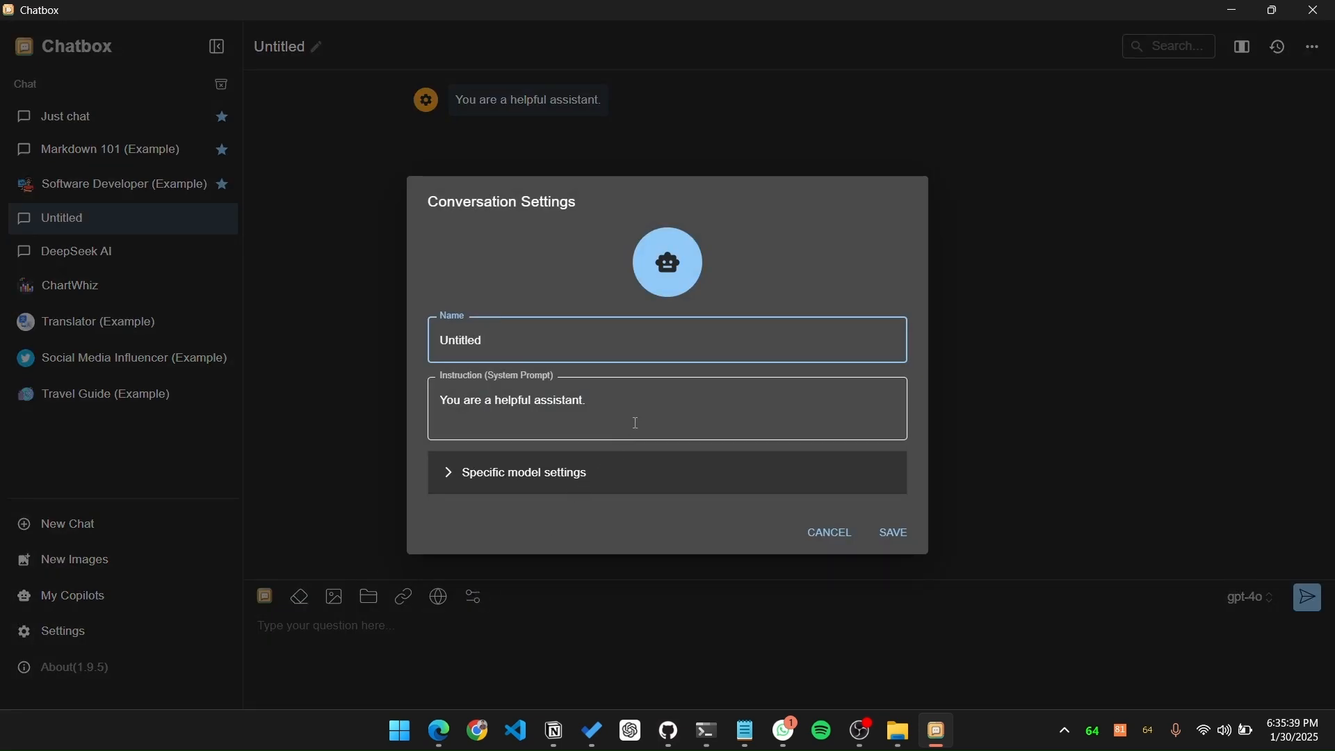
{"action": "key", "text": "BackSpace"}
{"action": "key", "text": "BackSpace"}
{"action": "key", "text": "BackSpace"}
{"action": "key", "text": "BackSpace"}
{"action": "key", "text": "BackSpace"}
{"action": "key", "text": "BackSpace"}
{"action": "key", "text": "BackSpace"}
{"action": "key", "text": "BackSpace"}
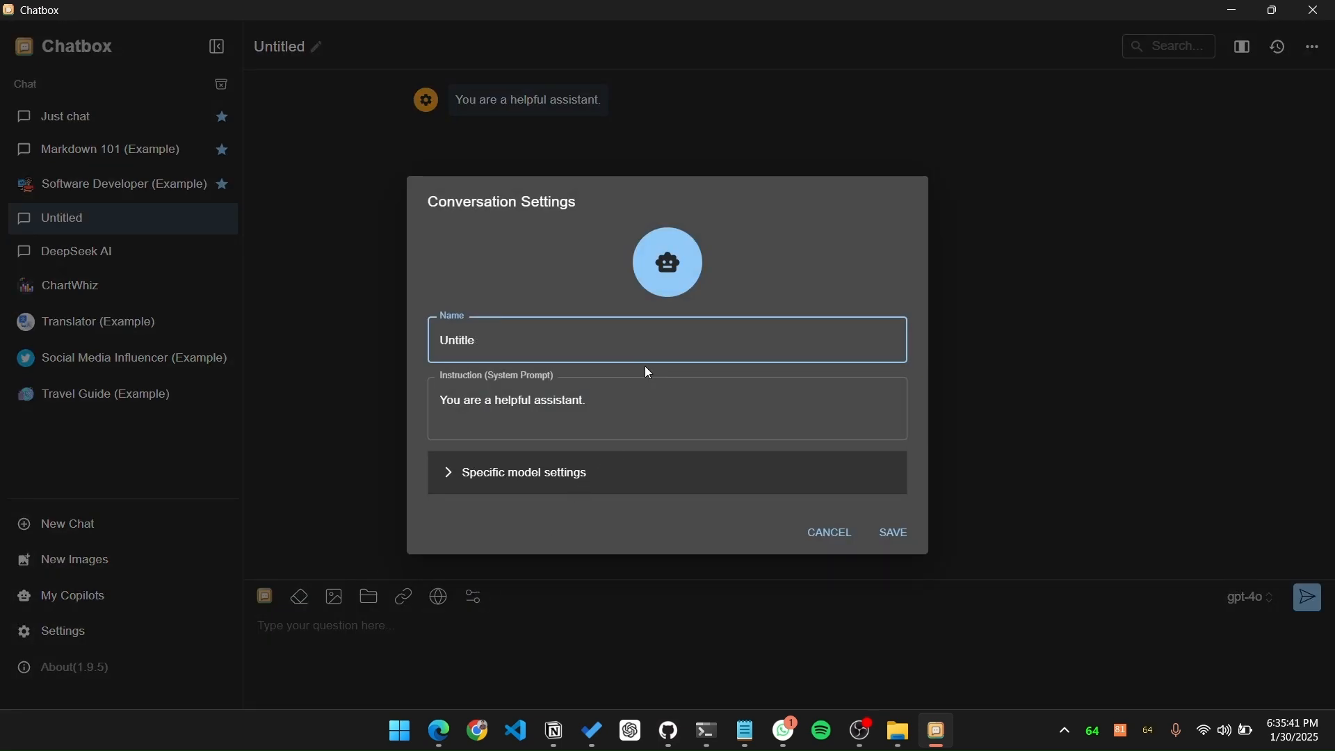
{"action": "type", "text": "DeepSeek AI"}
Step: Set the conversation's model provider to Ollama API with the deepseek-r1:8b model and save the settings
{"action": "left_click", "coordinate": [565, 491]}
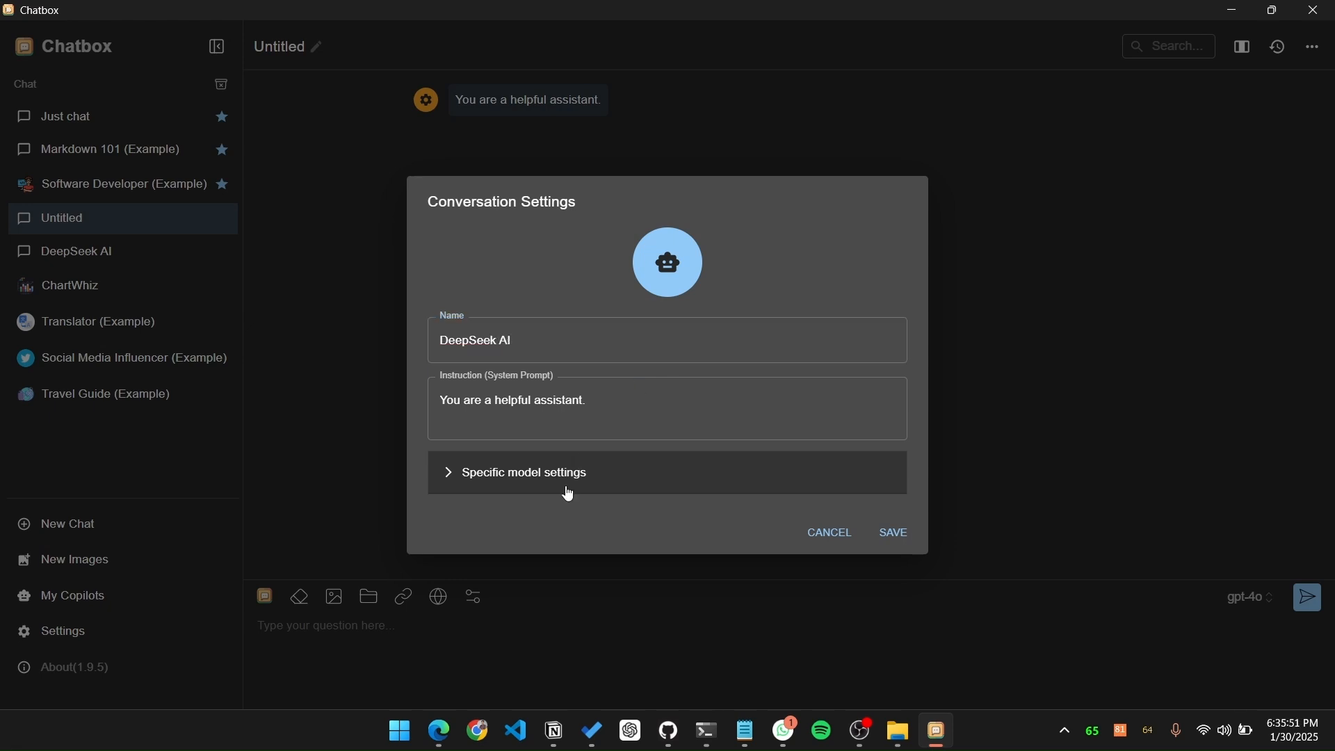
{"action": "left_click", "coordinate": [546, 416]}
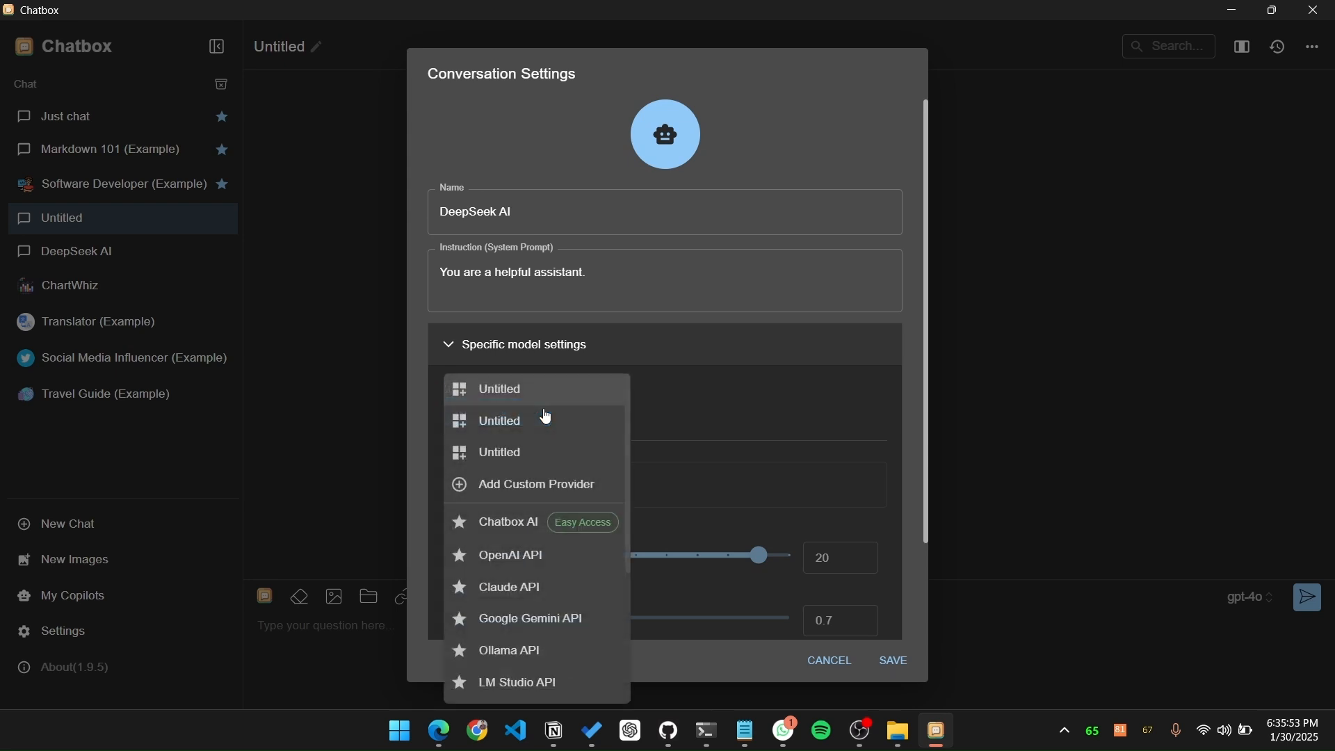
{"action": "scroll", "coordinate": [533, 636], "scroll_direction": "down", "scroll_amount": 2}
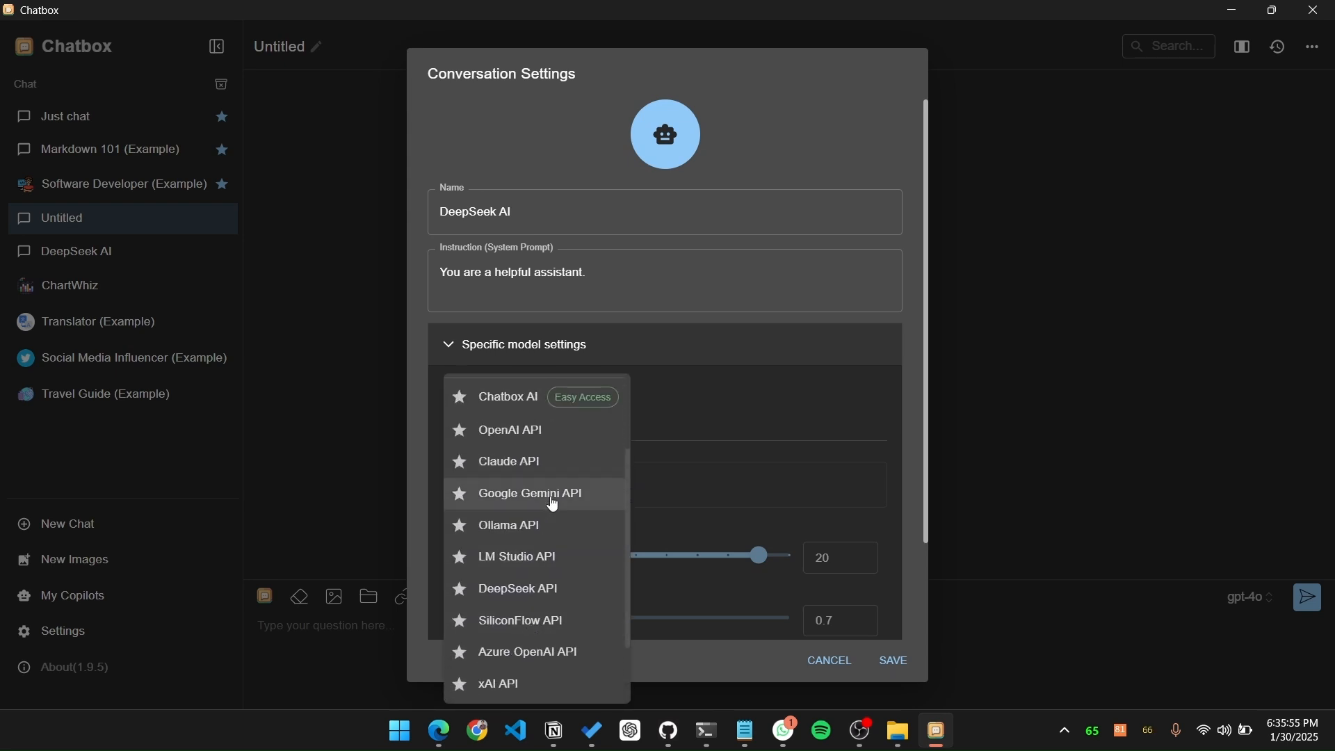
{"action": "left_click", "coordinate": [549, 524]}
{"action": "scroll", "coordinate": [549, 522], "scroll_direction": "down", "scroll_amount": 3}
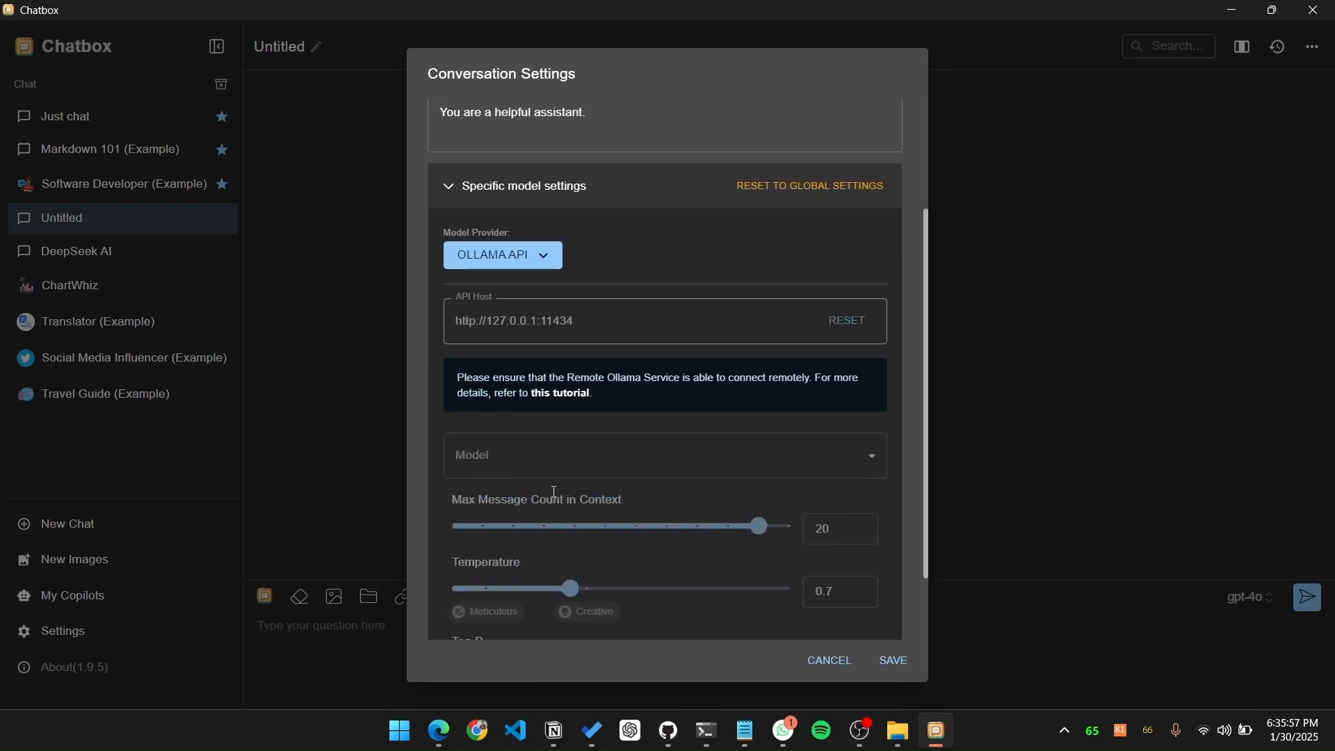
{"action": "left_click", "coordinate": [562, 474]}
{"action": "left_click", "coordinate": [564, 502]}
{"action": "scroll", "coordinate": [567, 487], "scroll_direction": "down", "scroll_amount": 2}
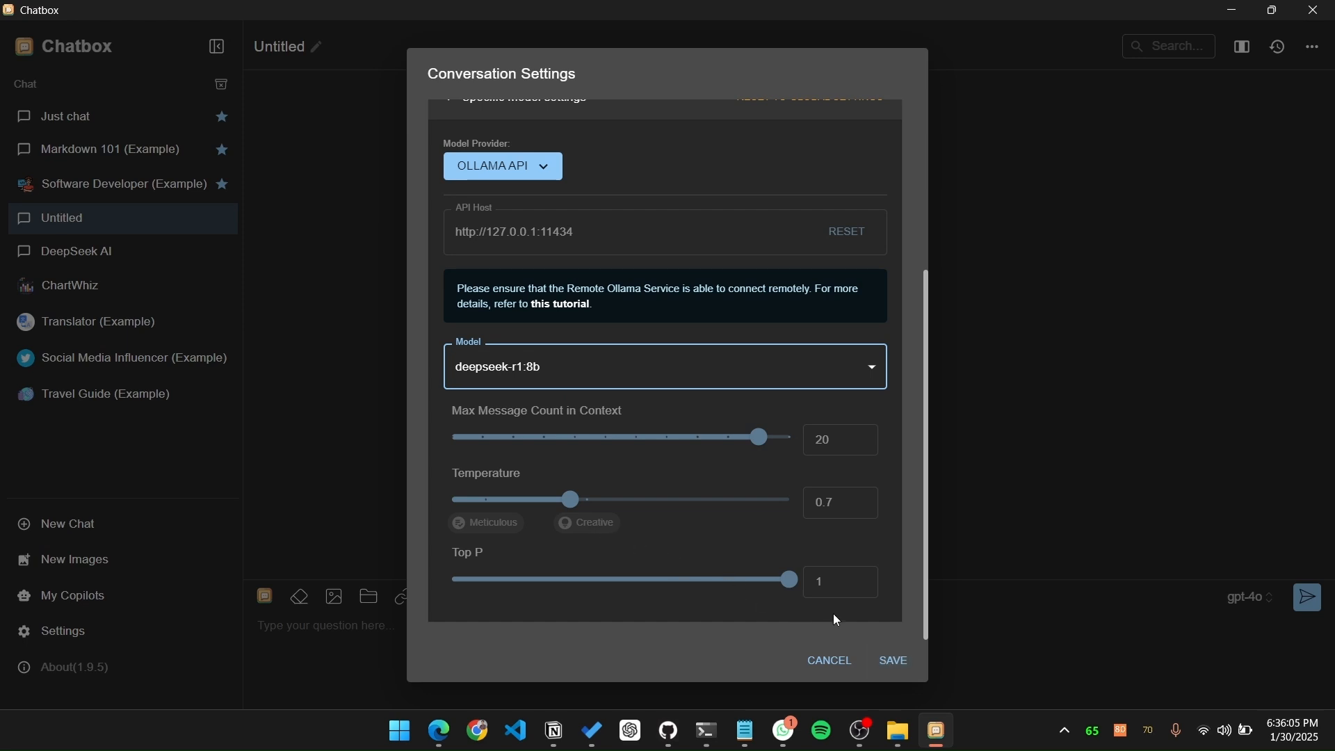
{"action": "left_click", "coordinate": [893, 662]}
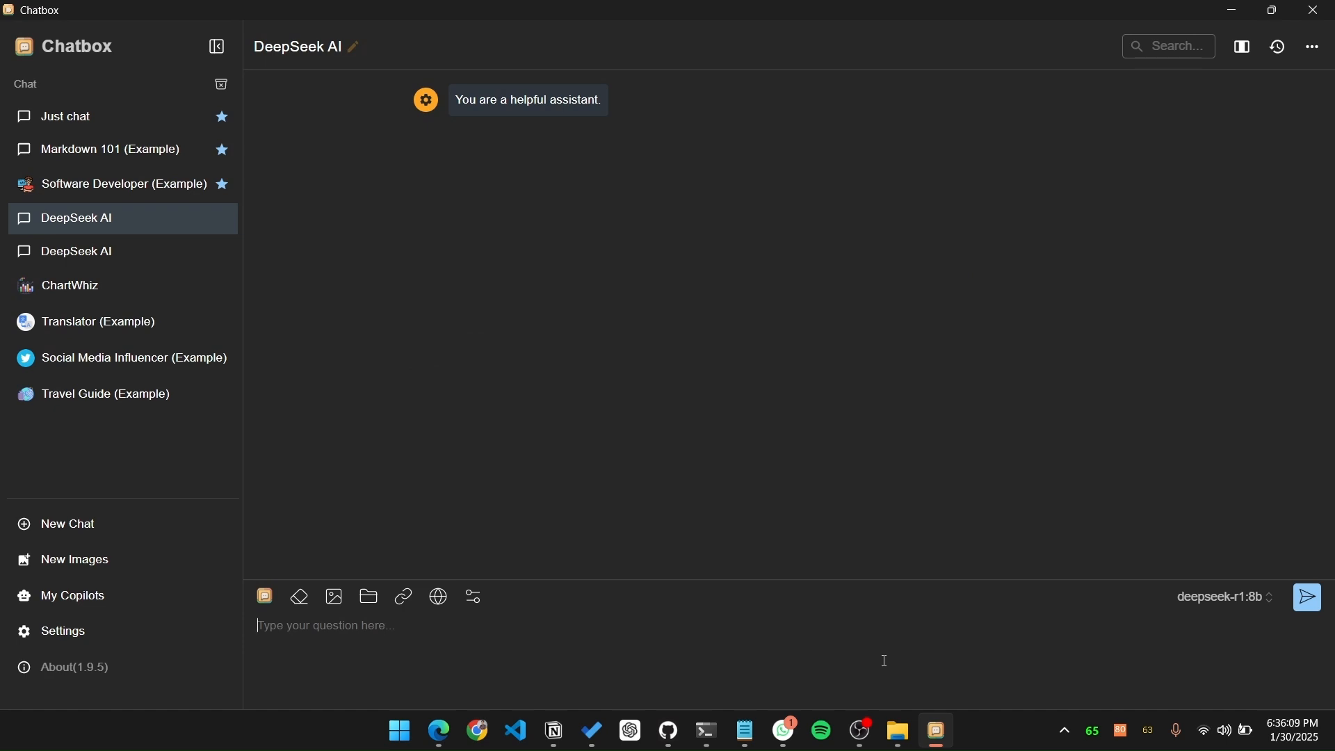
Step: Write the prompt "Generate a dashboard website using different useful feature in real time using just raw html css javascript"
{"action": "type", "text": "Genera"}
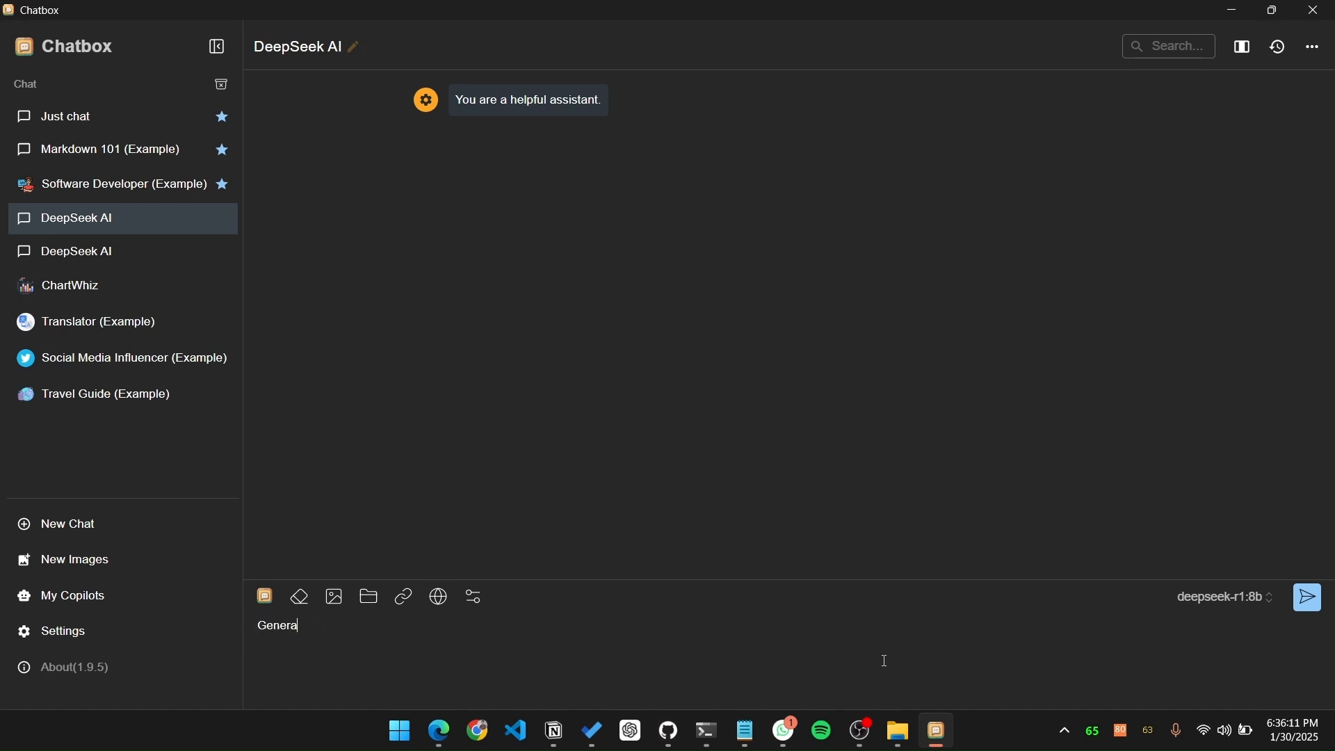
{"action": "type", "text": "te a dashboar"}
{"action": "key", "text": "BackSpace"}
{"action": "key", "text": "BackSpace"}
{"action": "key", "text": "BackSpace"}
{"action": "key", "text": "BackSpace"}
{"action": "type", "text": "dashboard website su"}
{"action": "key", "text": "BackSpace"}
{"action": "key", "text": "BackSpace"}
{"action": "type", "text": "usin"}
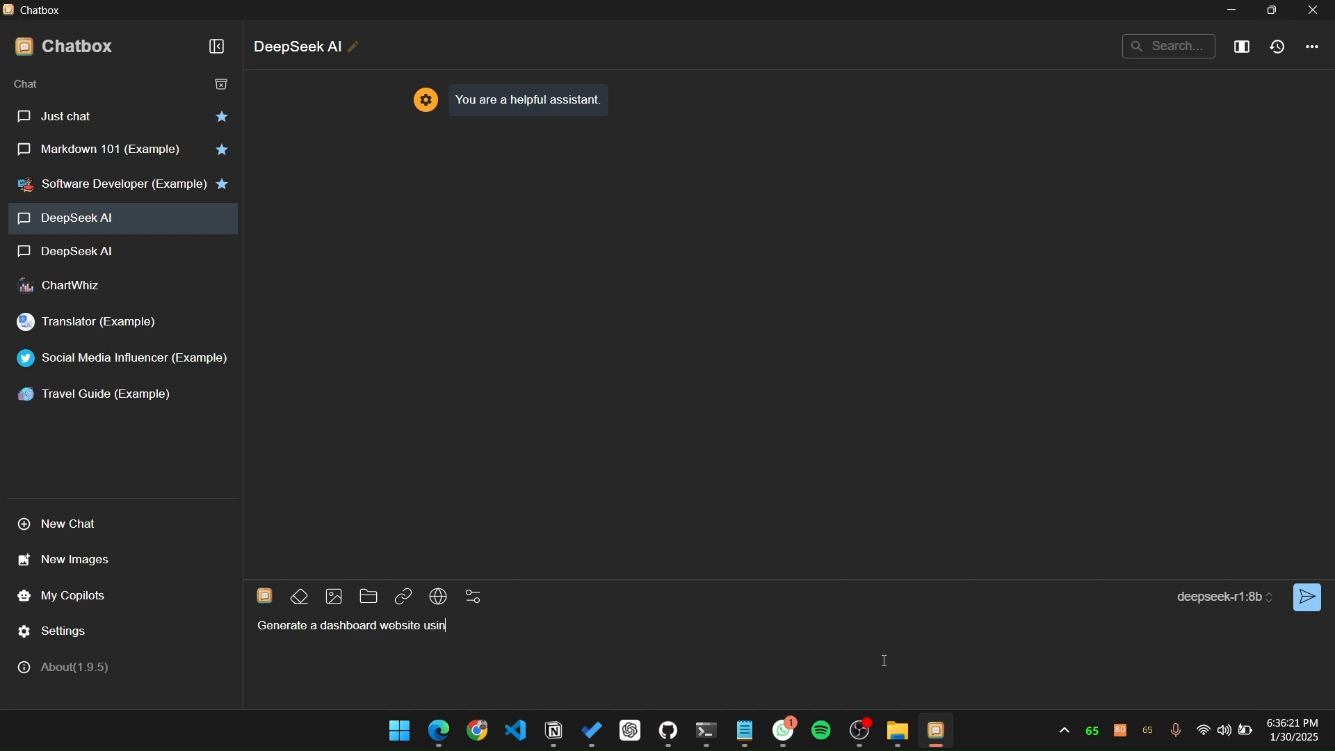
{"action": "type", "text": "g different use ful feature in real time using just raw htm"}
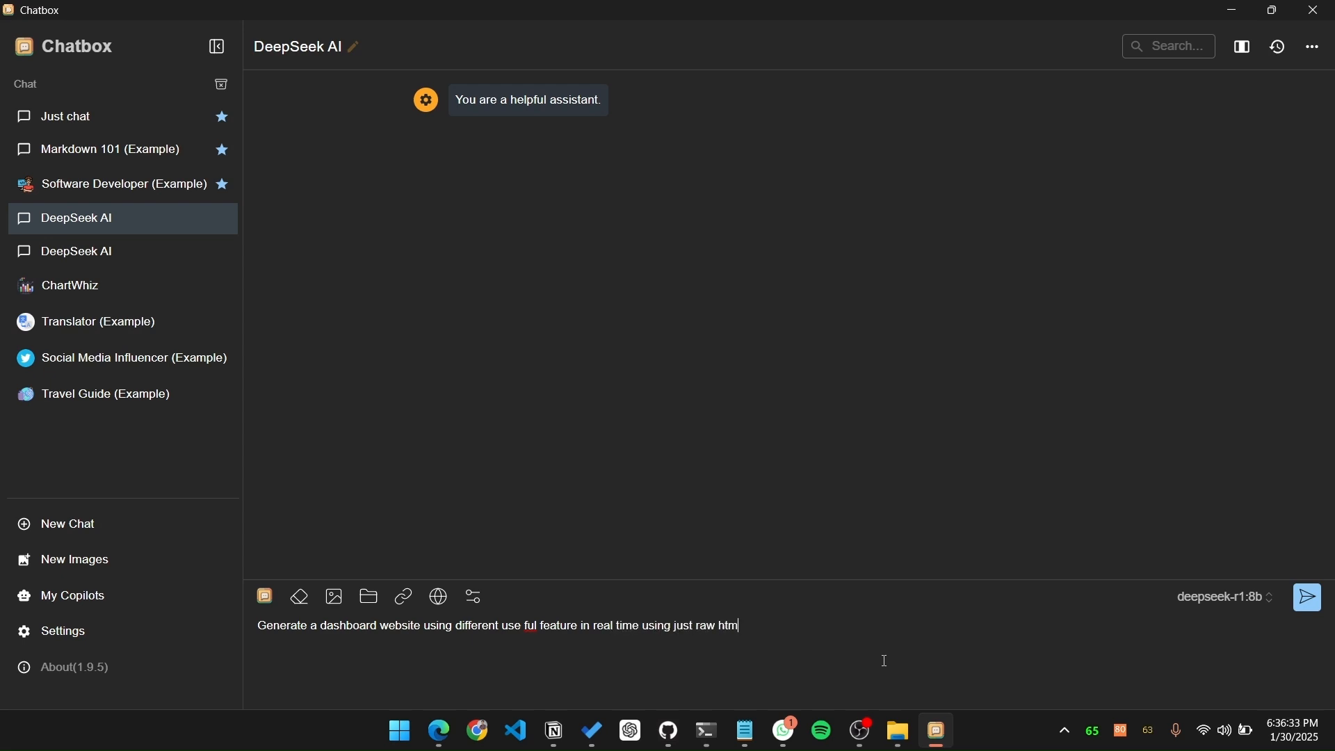
{"action": "type", "text": "l cst javsc"}
{"action": "key", "text": "BackSpace"}
{"action": "type", "text": "ascript"}
{"action": "left_click", "coordinate": [526, 626]}
{"action": "key", "text": "BackSpace"}
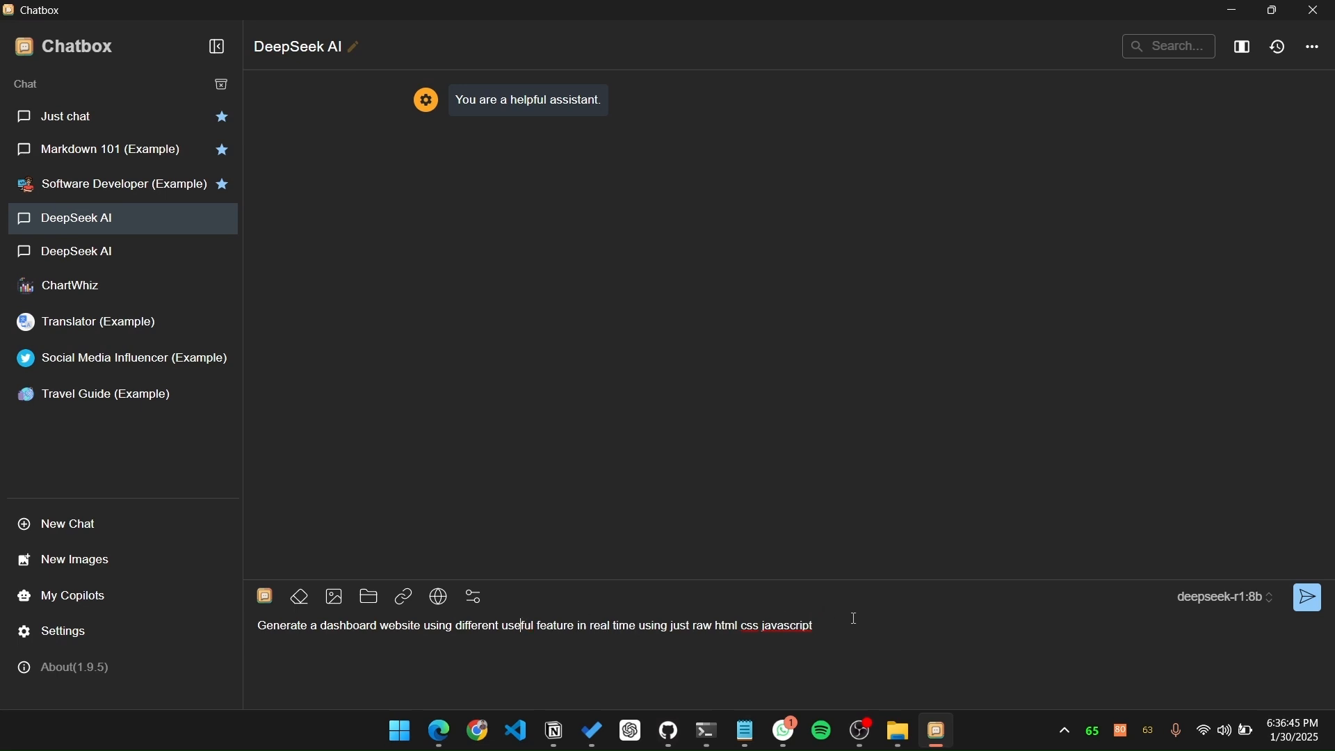
Step: Add ". make it good looking and simple design" to the prompt and send it to the model
{"action": "type", "text": ". make it good looking and simeple"}
{"action": "key", "text": "BackSpace"}
{"action": "key", "text": "BackSpace"}
{"action": "key", "text": "BackSpace"}
{"action": "key", "text": "BackSpace"}
{"action": "type", "text": "ple design"}
{"action": "key", "text": "Return"}
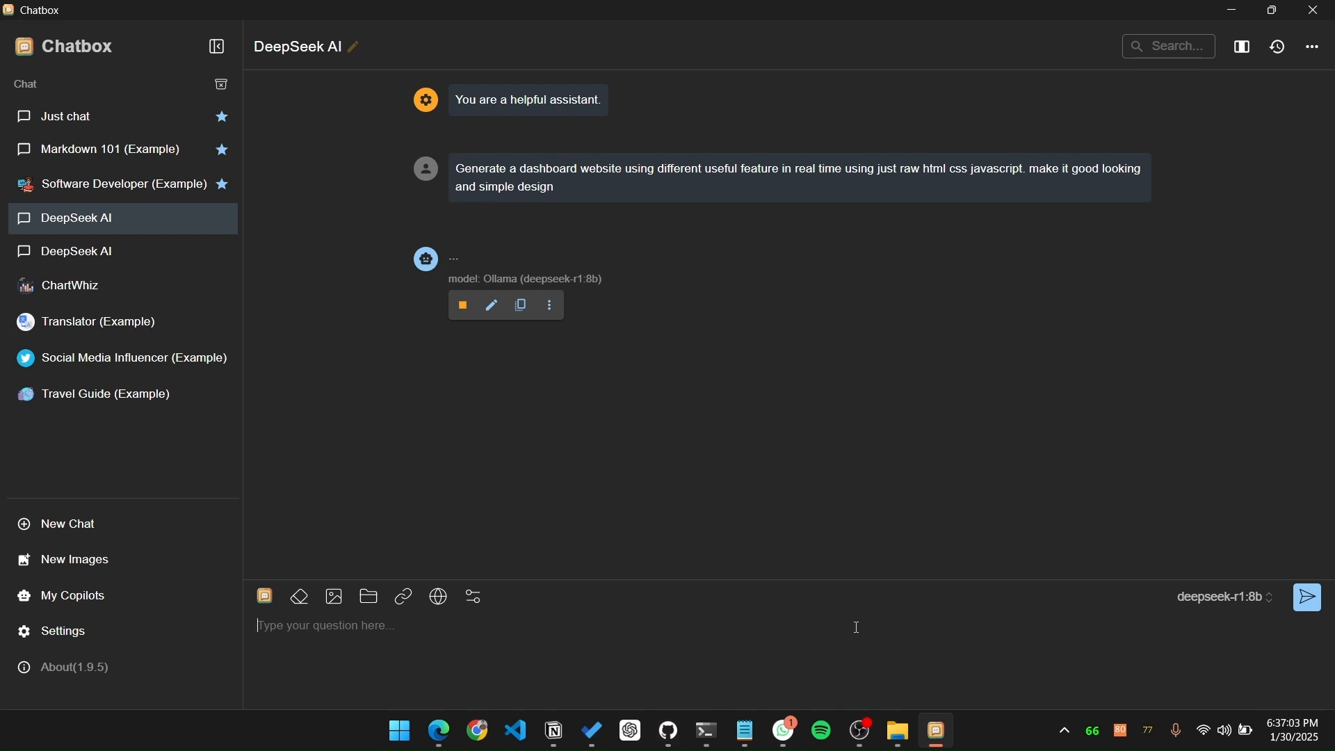
Step: Switch to VS Code, reopen index.html from the DeepSeek folder and clear its entire content
{"action": "left_click", "coordinate": [515, 731]}
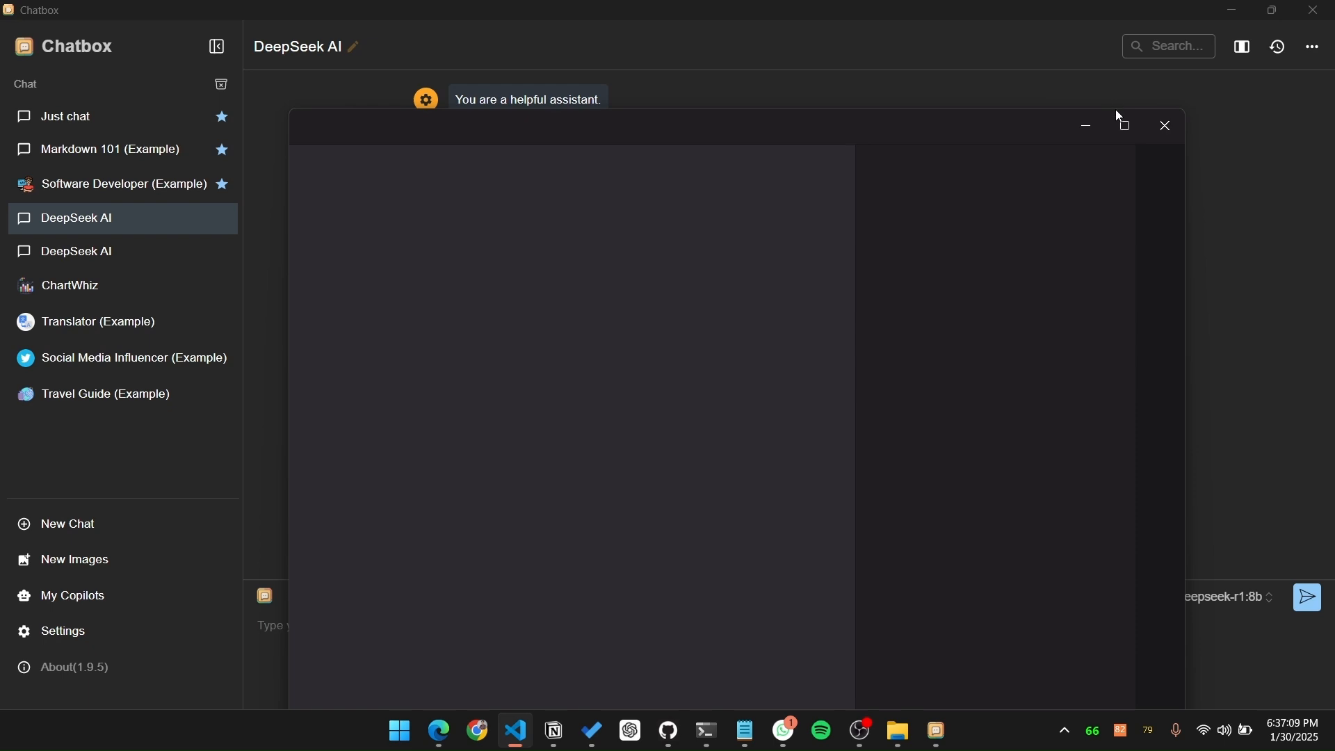
{"action": "left_click", "coordinate": [1125, 128]}
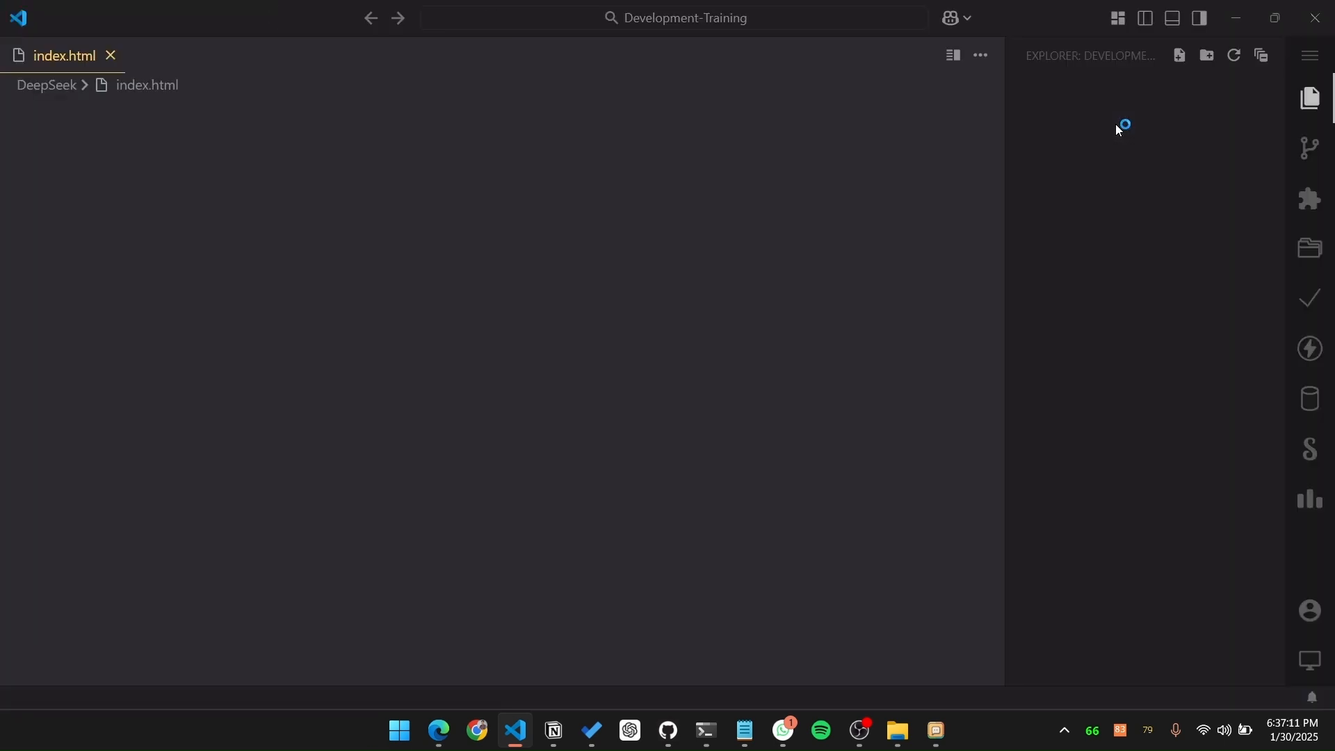
{"action": "left_click", "coordinate": [110, 56]}
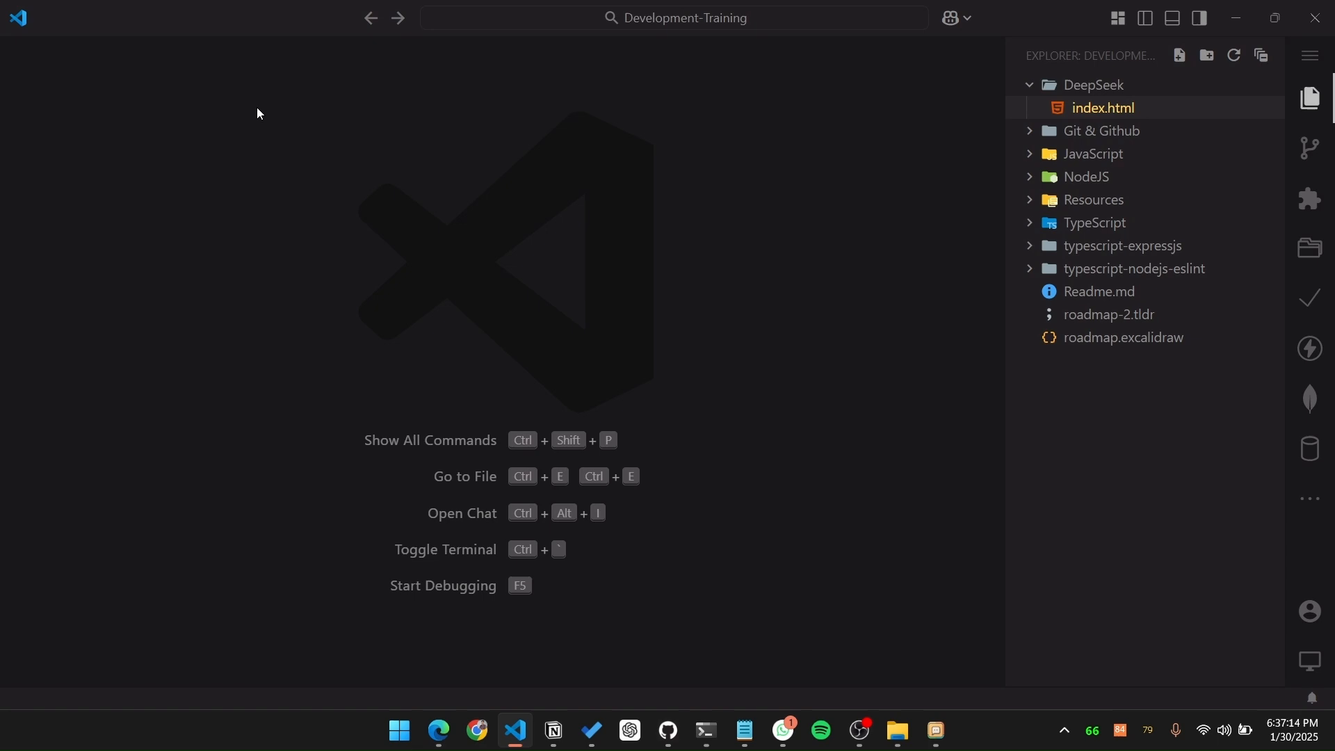
{"action": "left_click", "coordinate": [1122, 113]}
{"action": "key", "text": "ctrl+a"}
{"action": "key", "text": "BackSpace"}
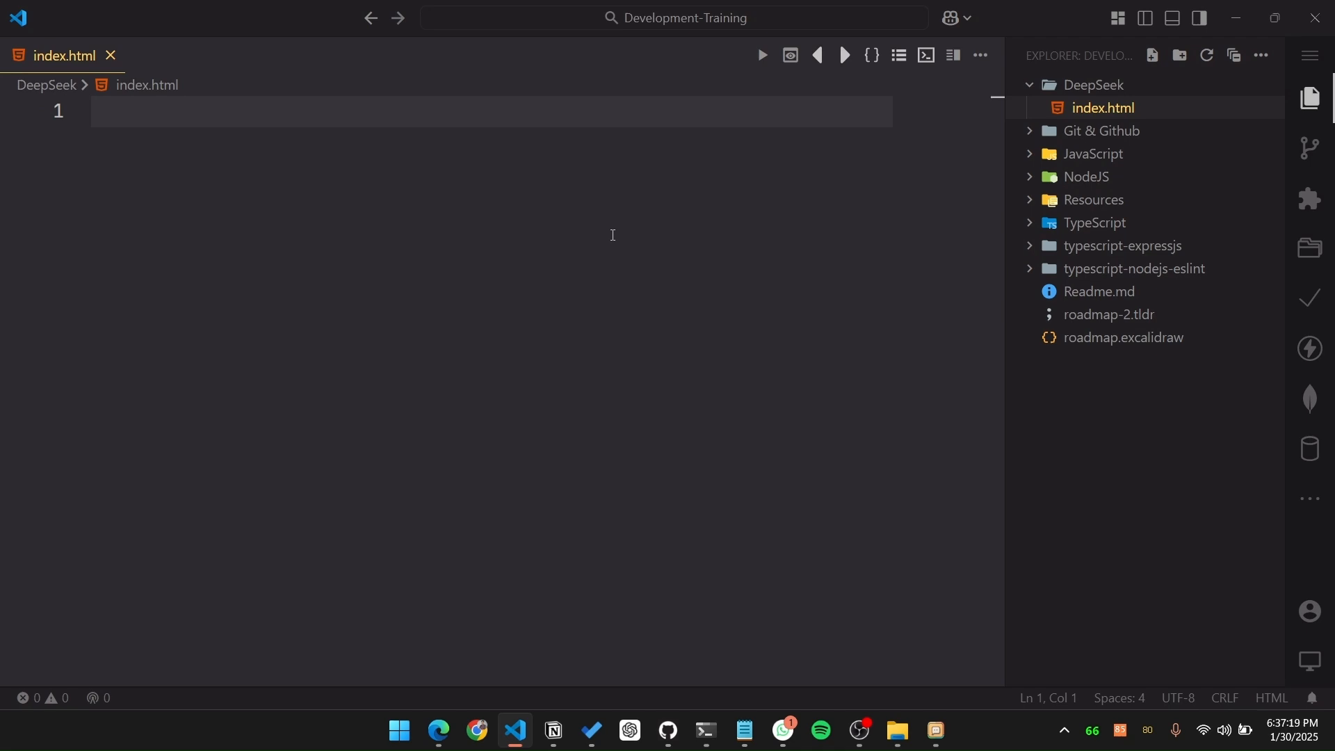
{"action": "left_click", "coordinate": [1236, 17]}
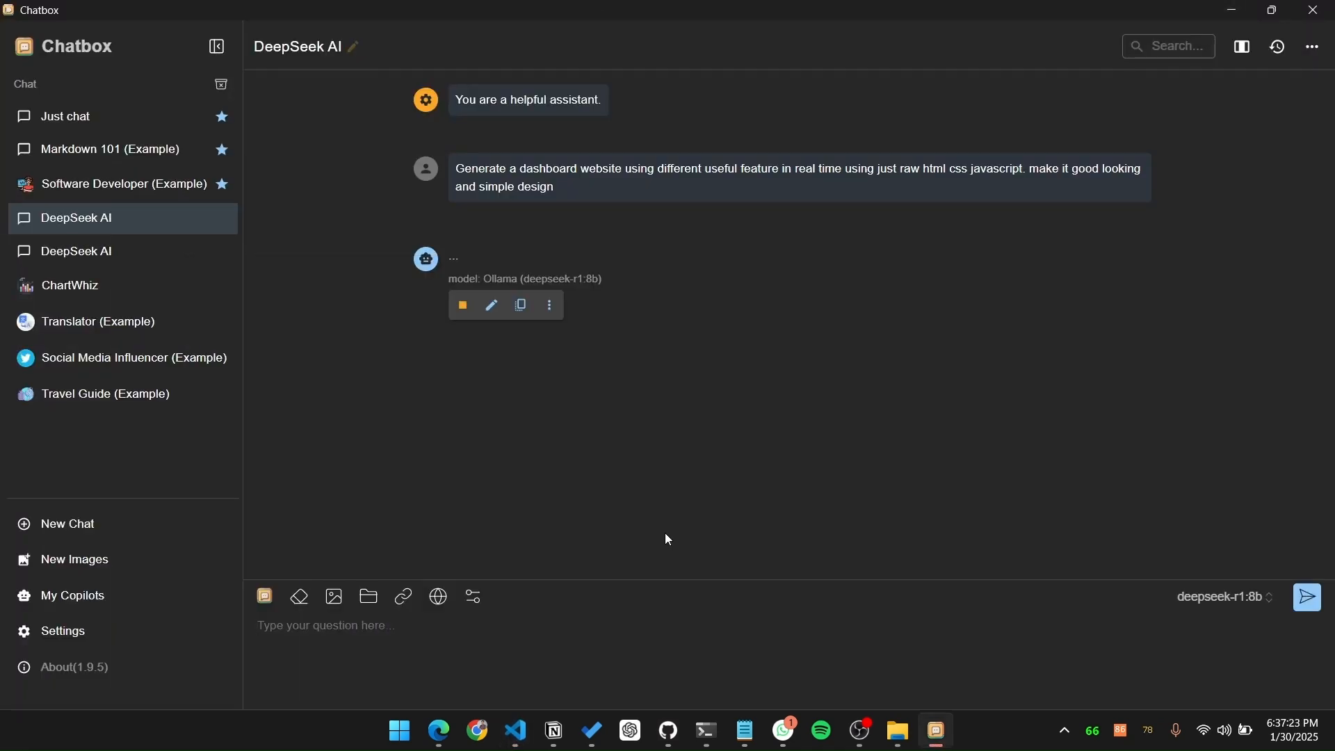
{"action": "left_click", "coordinate": [515, 730]}
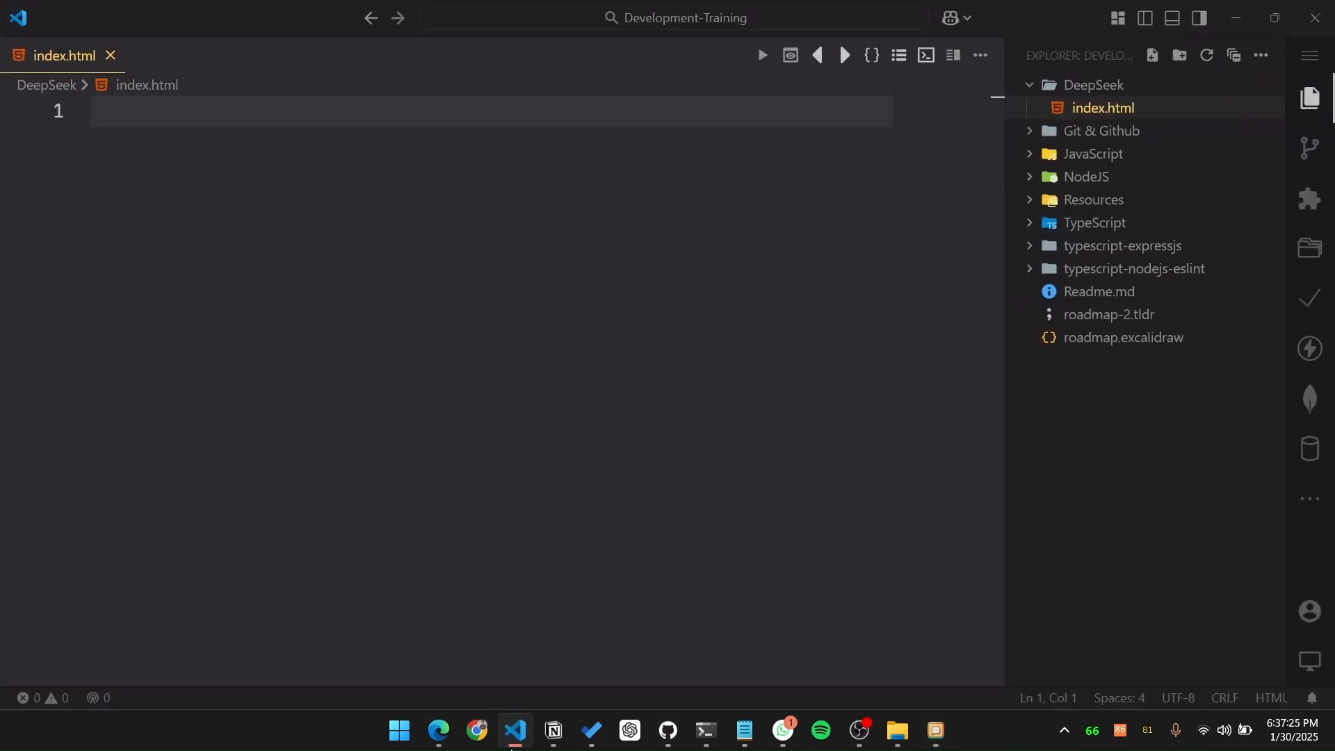
{"action": "left_click", "coordinate": [515, 747]}
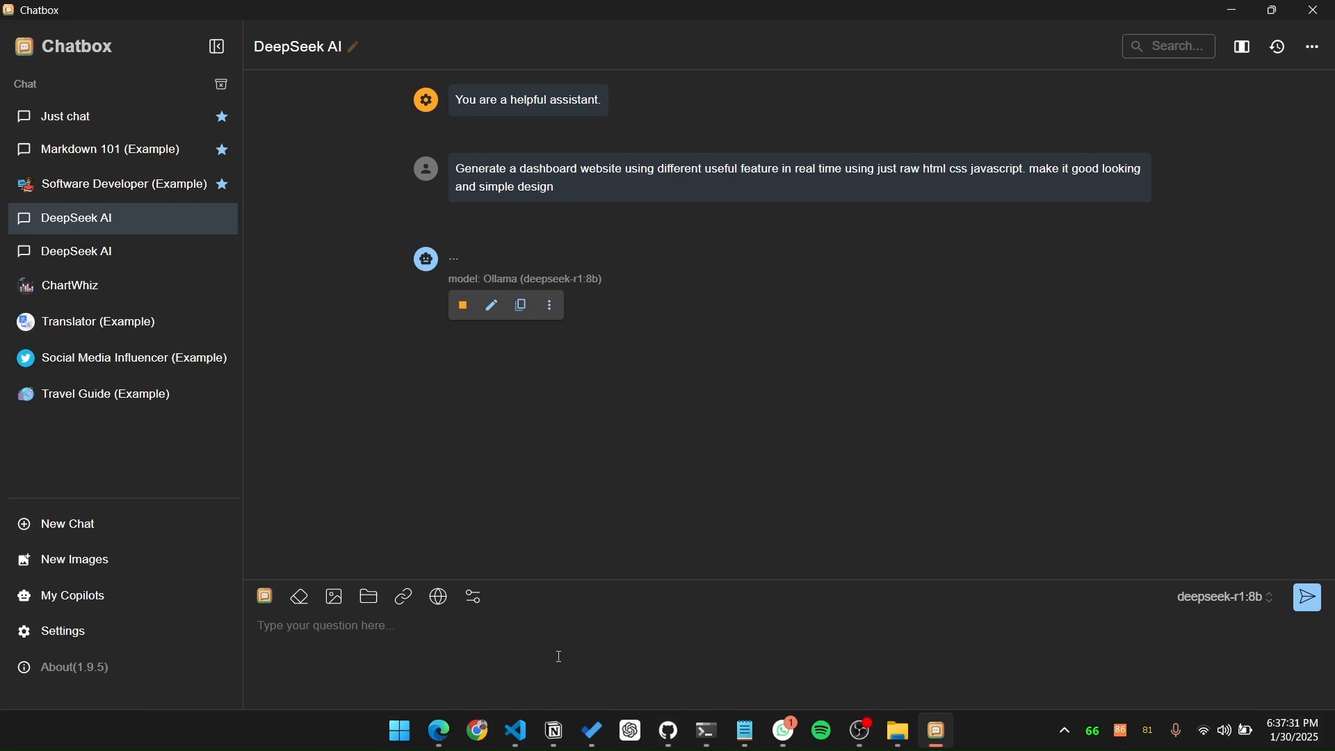
{"action": "left_click", "coordinate": [707, 732]}
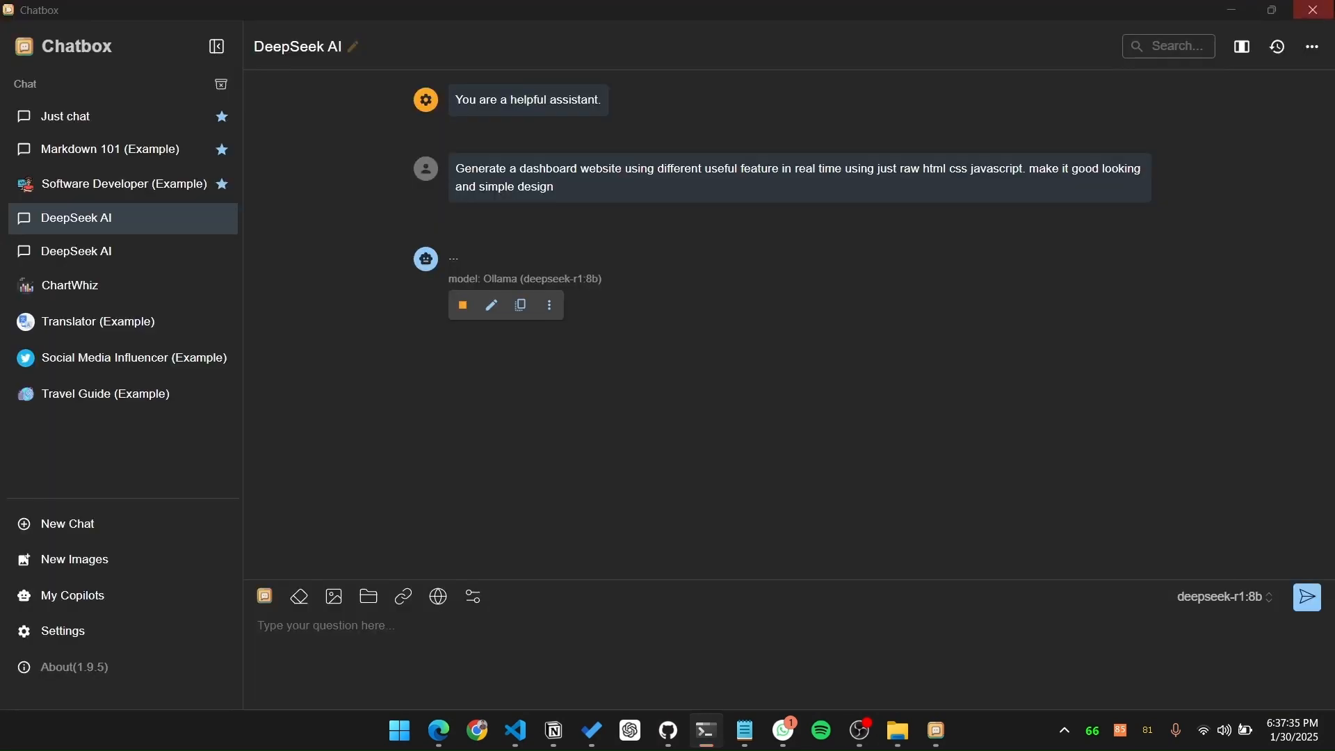
Step: Paste the same dashboard website prompt into the DeepSeek AI chat in Chatbox and send it again
{"action": "left_click", "coordinate": [299, 629]}
{"action": "type", "text": "Generate a dashboard website using different useful feature in real time using just raw html css javascript. make it good looking and simple design"}
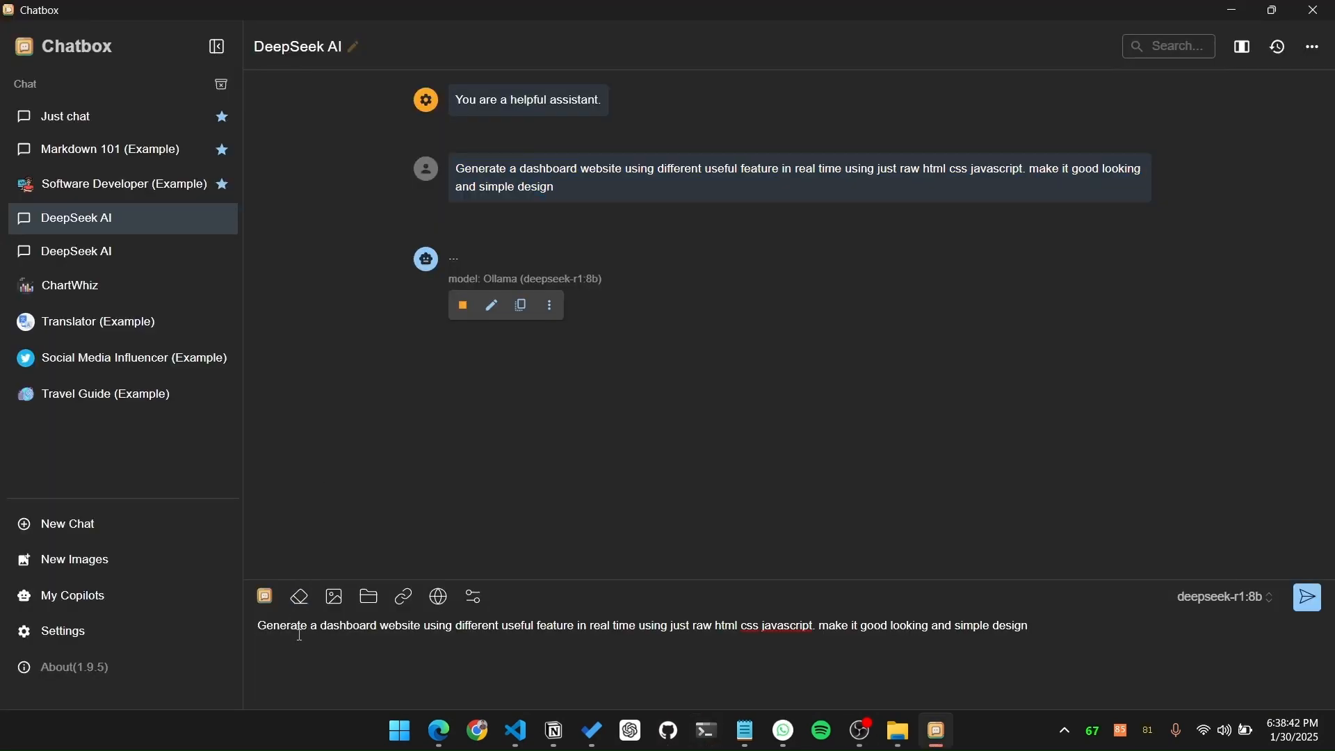
{"action": "left_click", "coordinate": [1313, 598]}
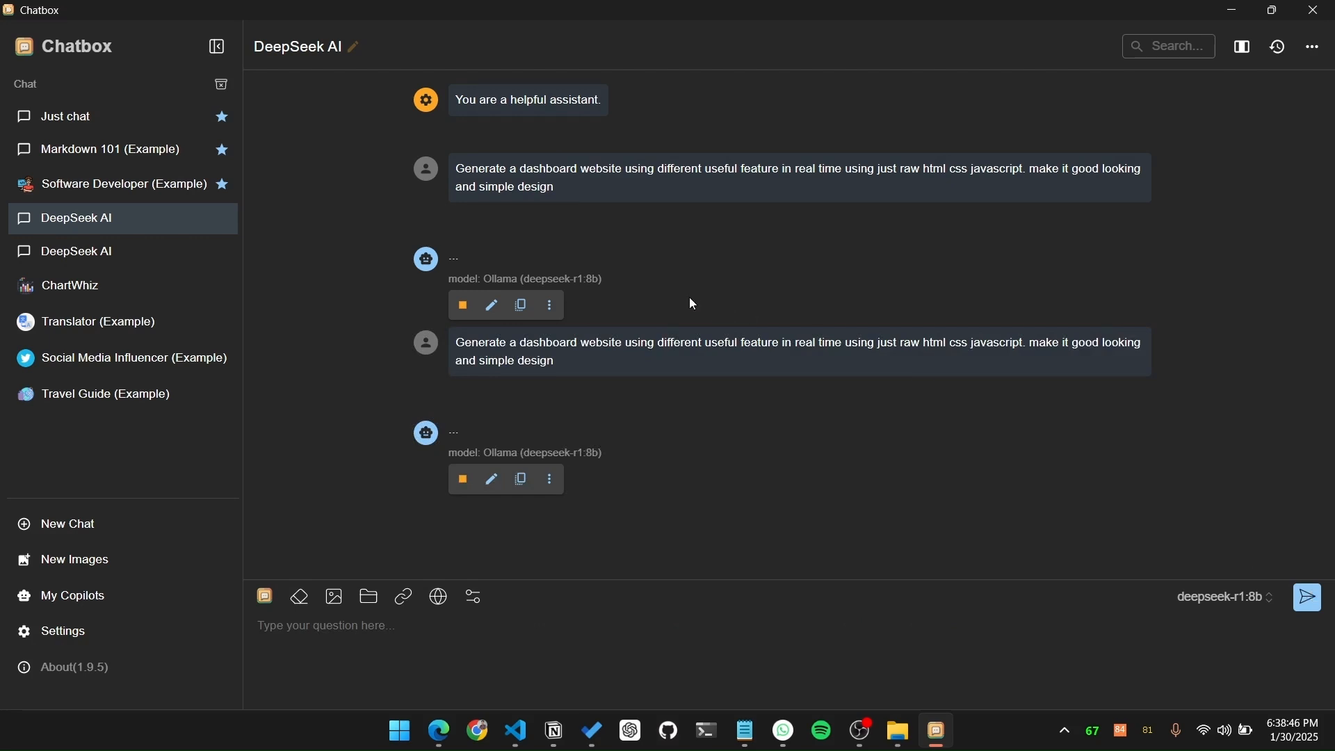
Step: Stop generating the reply to the first prompt and delete that empty reply from the conversation
{"action": "left_click", "coordinate": [464, 304]}
{"action": "left_click", "coordinate": [554, 369]}
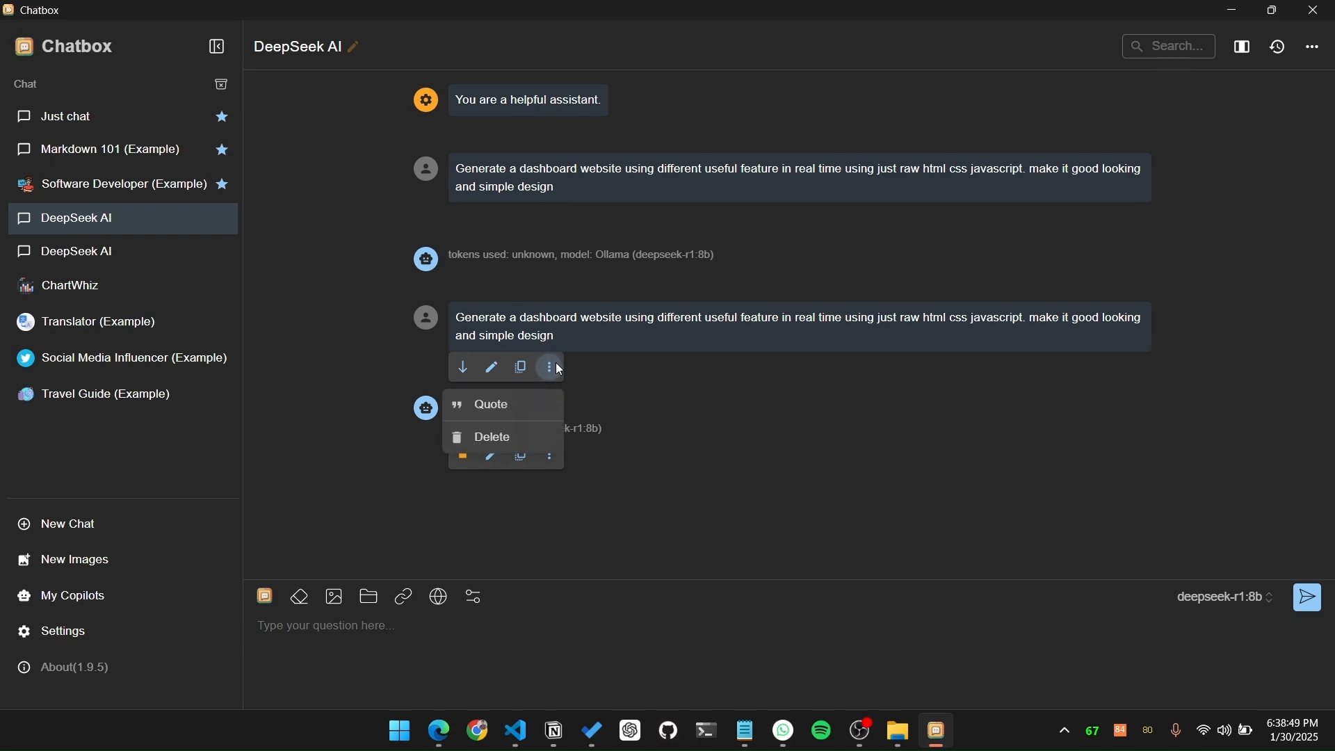
{"action": "left_click", "coordinate": [620, 289]}
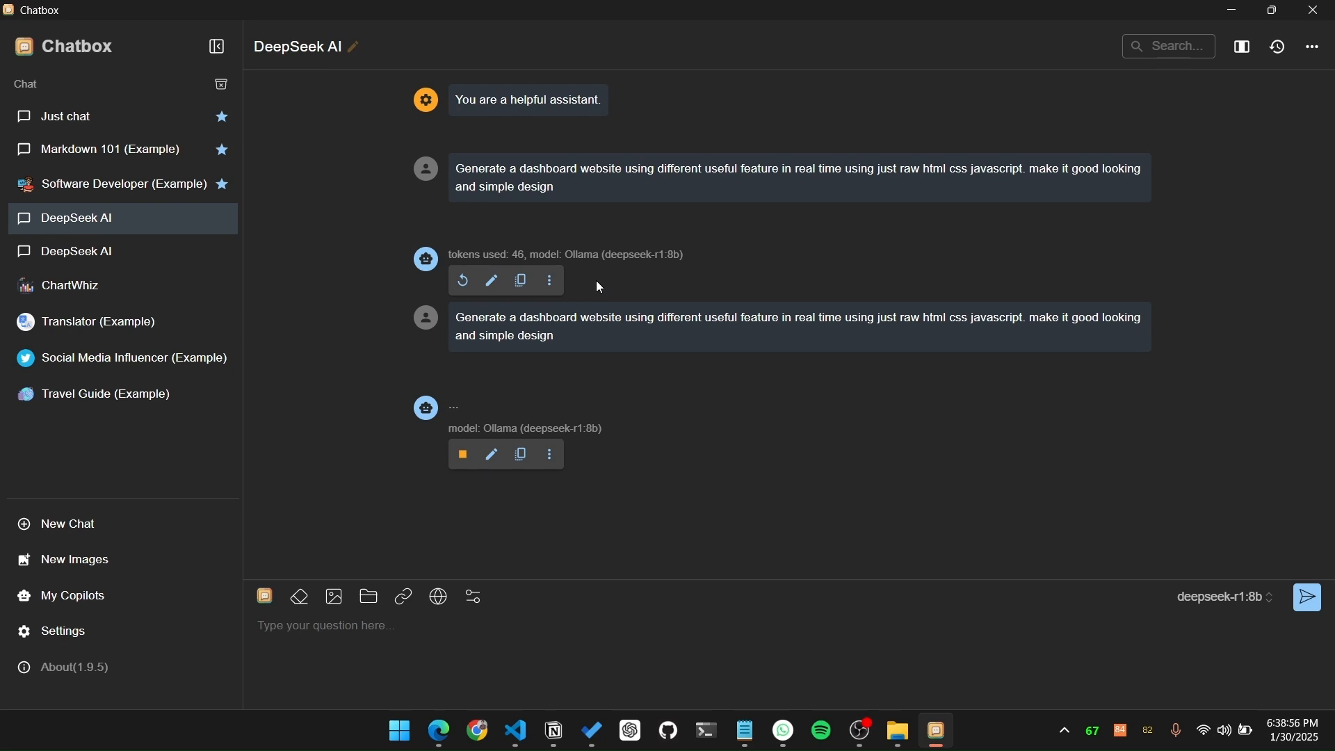
{"action": "left_click", "coordinate": [552, 284]}
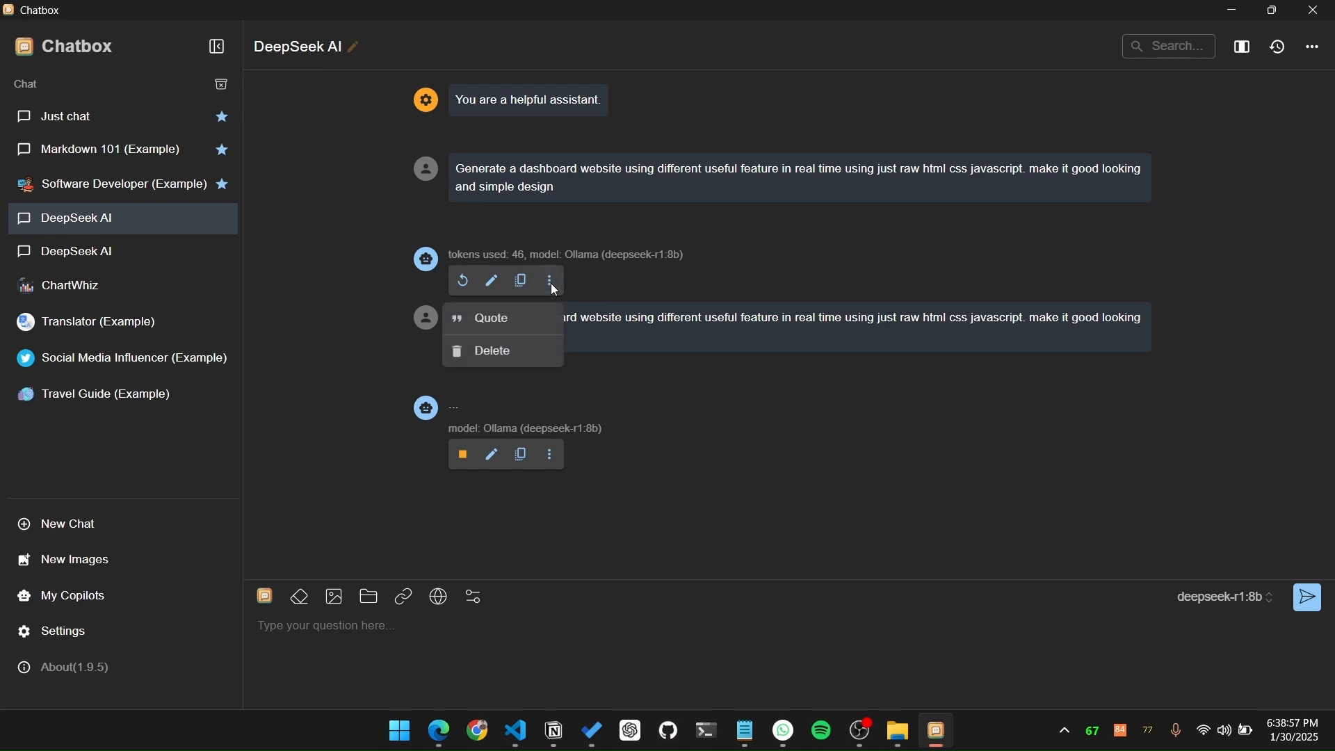
{"action": "left_click", "coordinate": [523, 356]}
{"action": "left_click", "coordinate": [522, 355]}
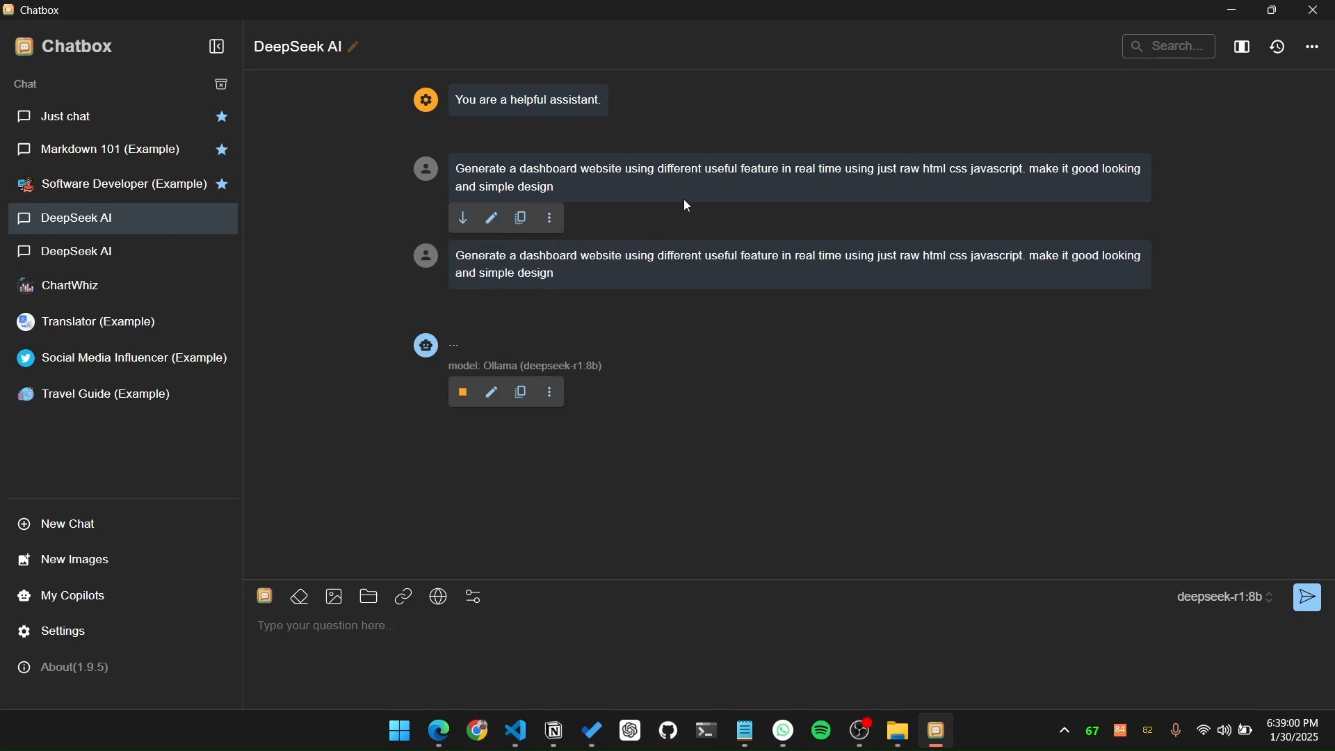
Step: Delete the first of the two identical dashboard prompts from the conversation
{"action": "left_click", "coordinate": [552, 218]}
{"action": "left_click", "coordinate": [506, 306]}
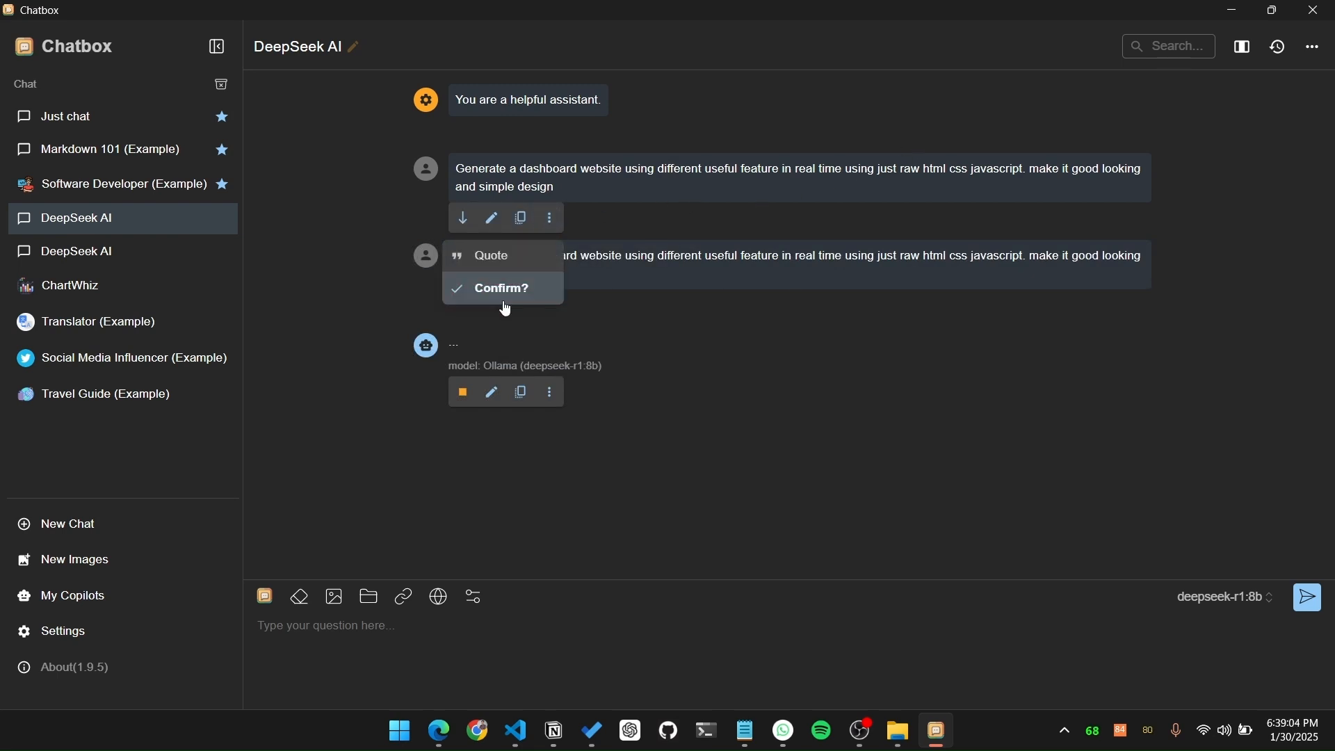
{"action": "left_click", "coordinate": [505, 305]}
Step: Review the generated reply and copy its complete HTML dashboard code
{"action": "mouse_move", "coordinate": [534, 208]}
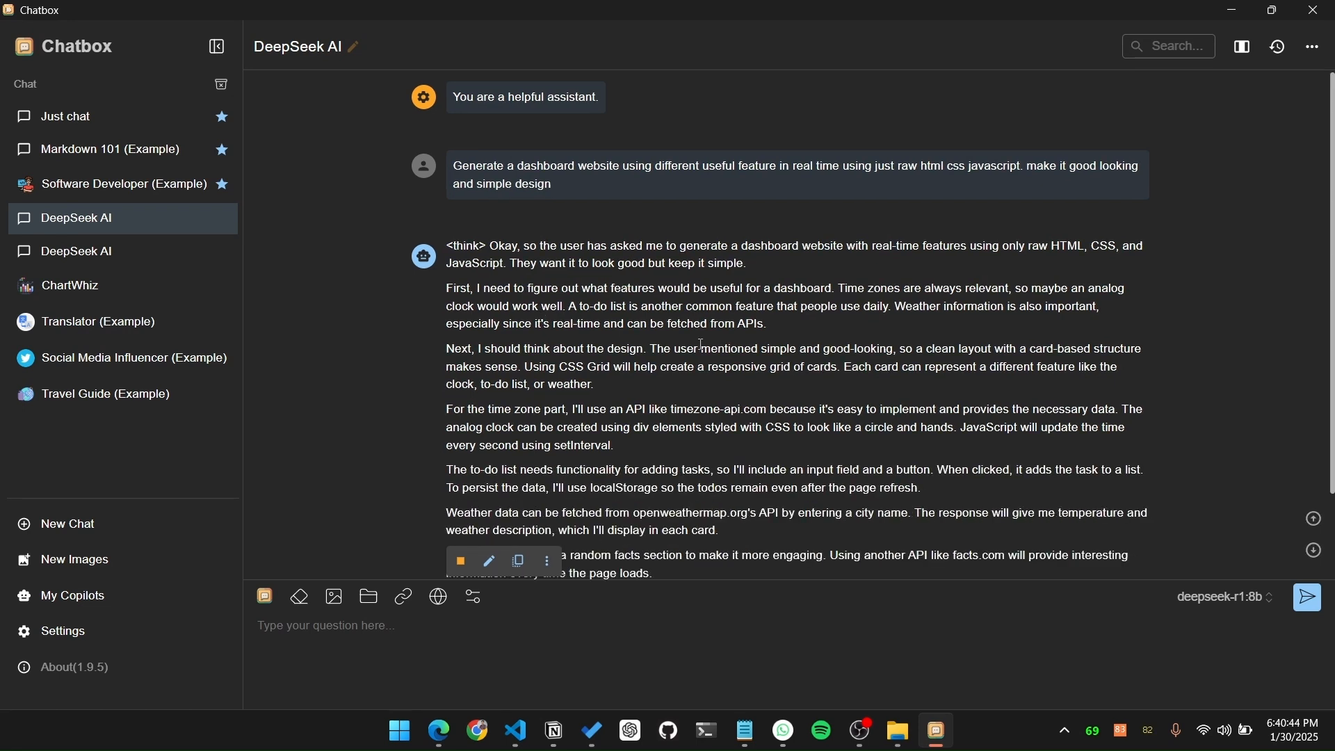
{"action": "scroll", "coordinate": [660, 417], "scroll_direction": "down", "scroll_amount": 2}
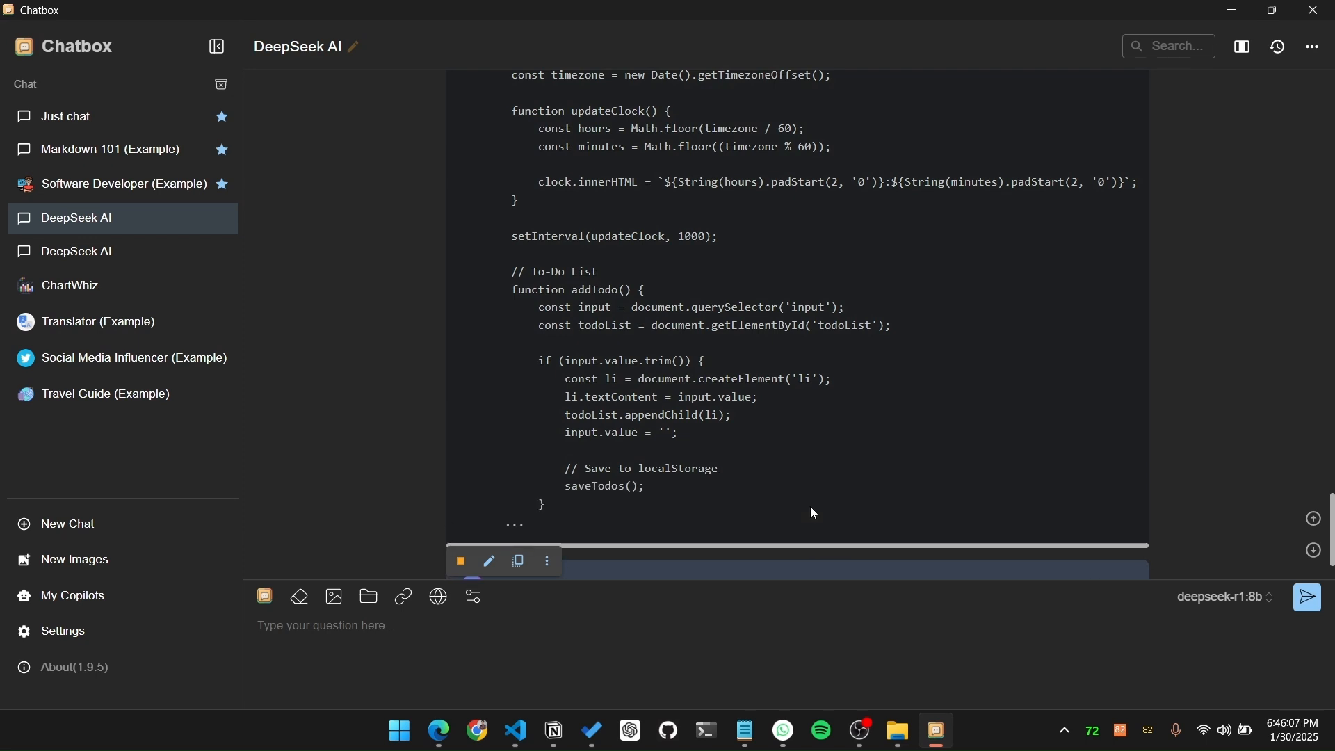
{"action": "left_click_drag", "start_coordinate": [810, 507], "coordinate": [790, 457]}
{"action": "left_click", "coordinate": [809, 447]}
{"action": "scroll", "coordinate": [810, 447], "scroll_direction": "down", "scroll_amount": 4}
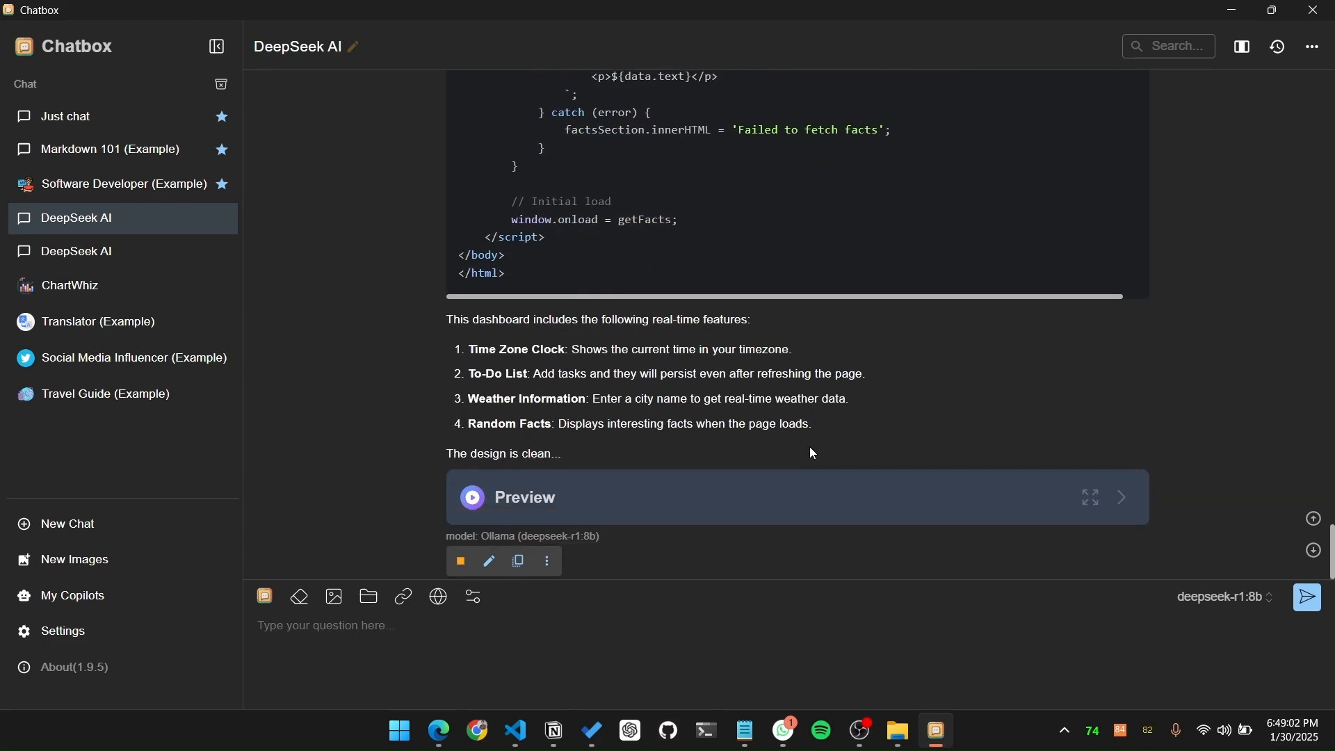
{"action": "scroll", "coordinate": [812, 452], "scroll_direction": "up", "scroll_amount": 20}
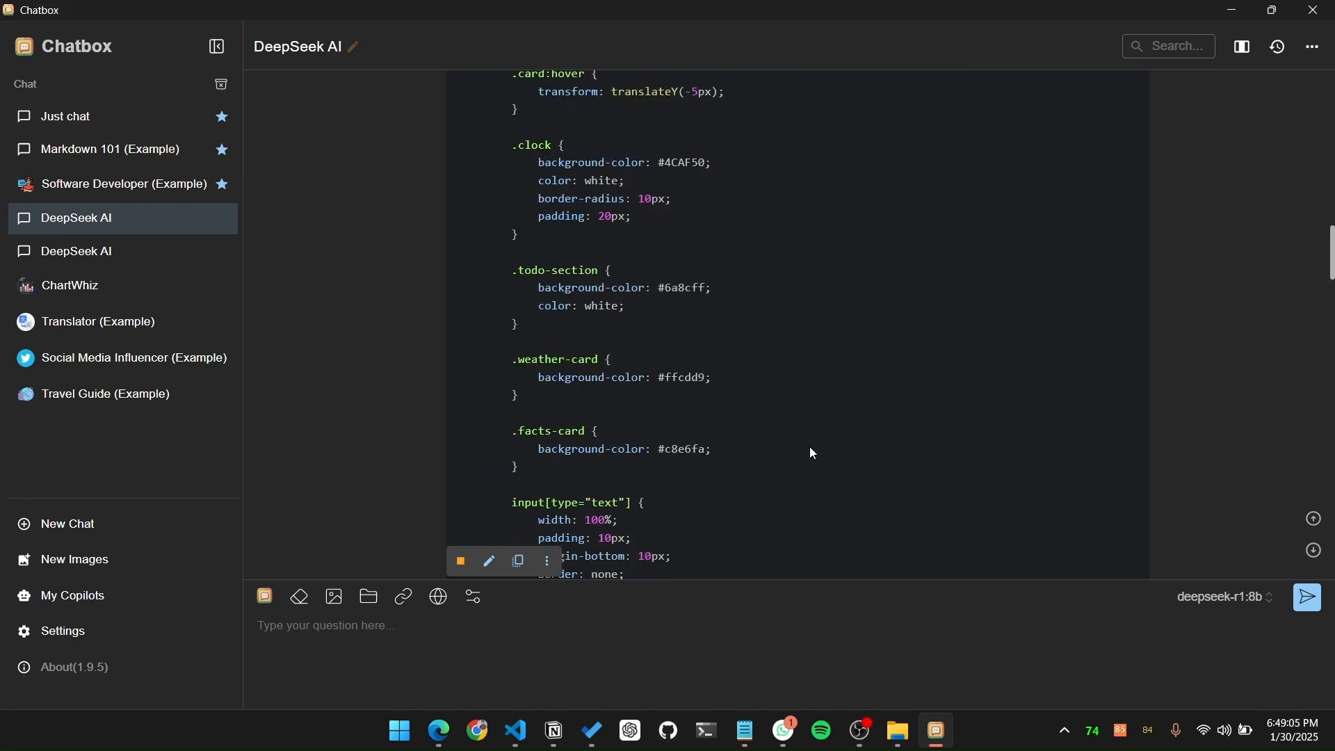
{"action": "scroll", "coordinate": [812, 452], "scroll_direction": "down", "scroll_amount": 5}
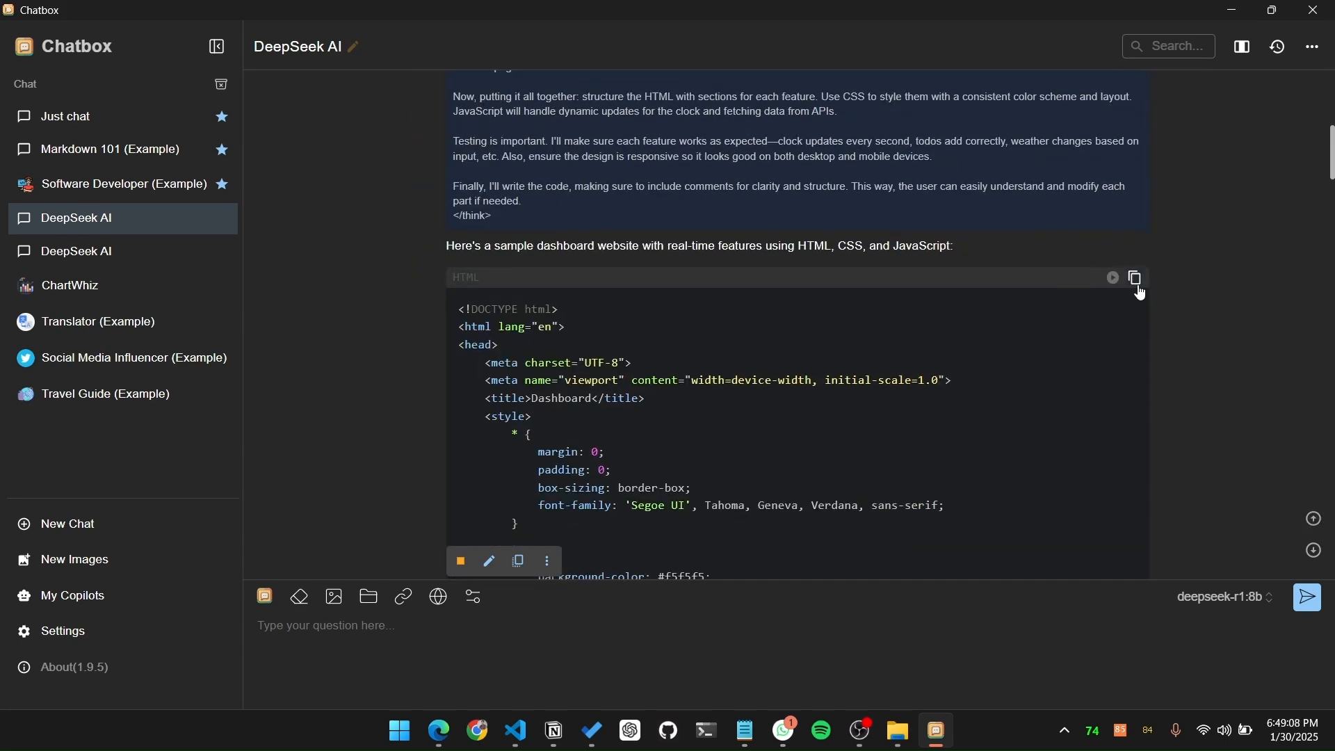
{"action": "left_click", "coordinate": [1137, 280]}
Step: Paste the copied code into index.html in VS Code and open the page in the browser through a local live server
{"action": "left_click", "coordinate": [516, 731]}
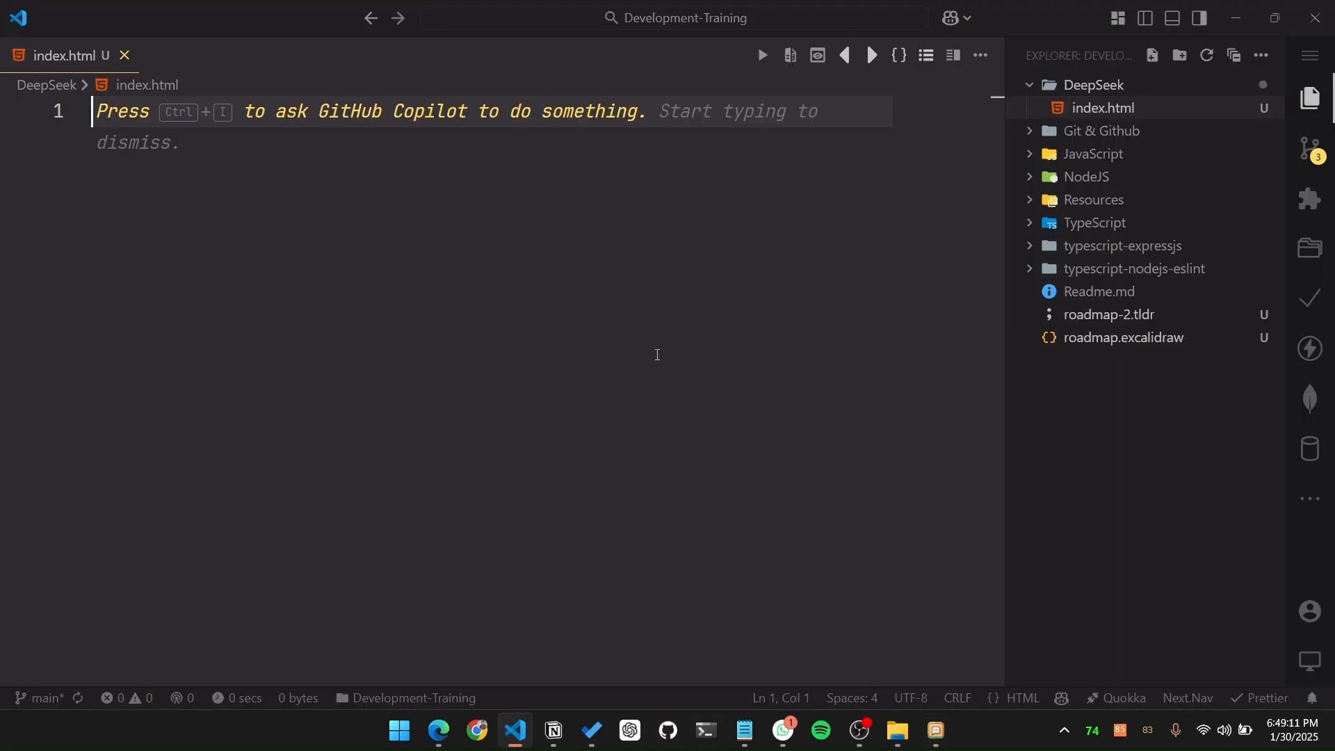
{"action": "key", "text": "ctrl+v"}
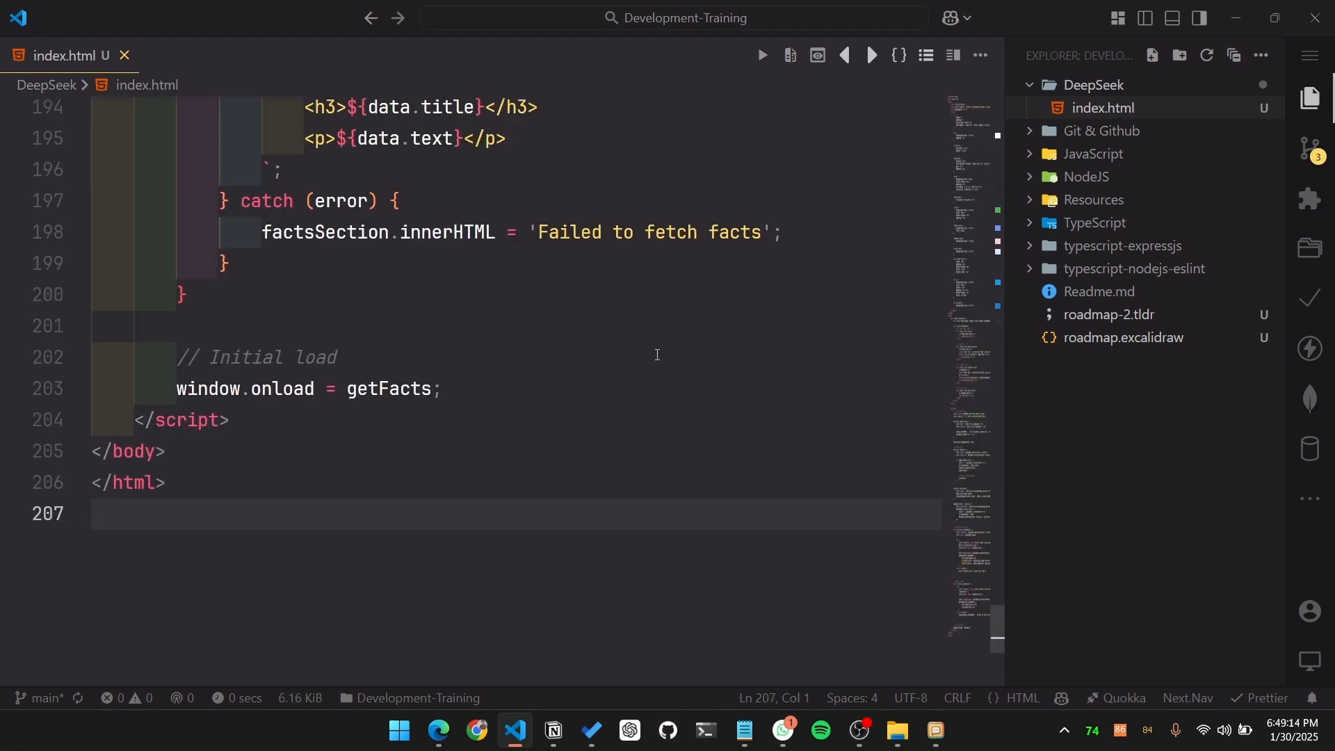
{"action": "right_click", "coordinate": [658, 355]}
{"action": "left_click", "coordinate": [744, 645]}
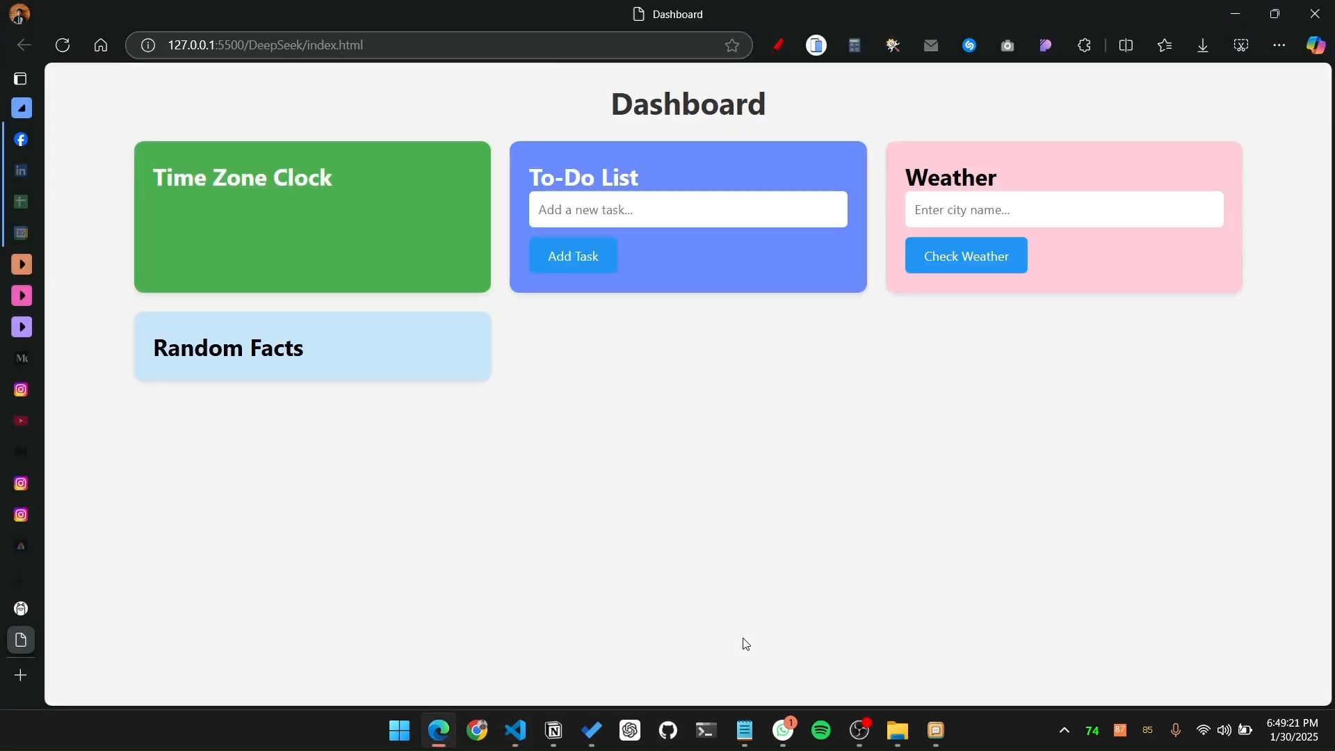
Step: Add the task "Do video" to the dashboard's To-Do List
{"action": "left_click", "coordinate": [637, 214]}
{"action": "type", "text": "h"}
{"action": "key", "text": "BackSpace"}
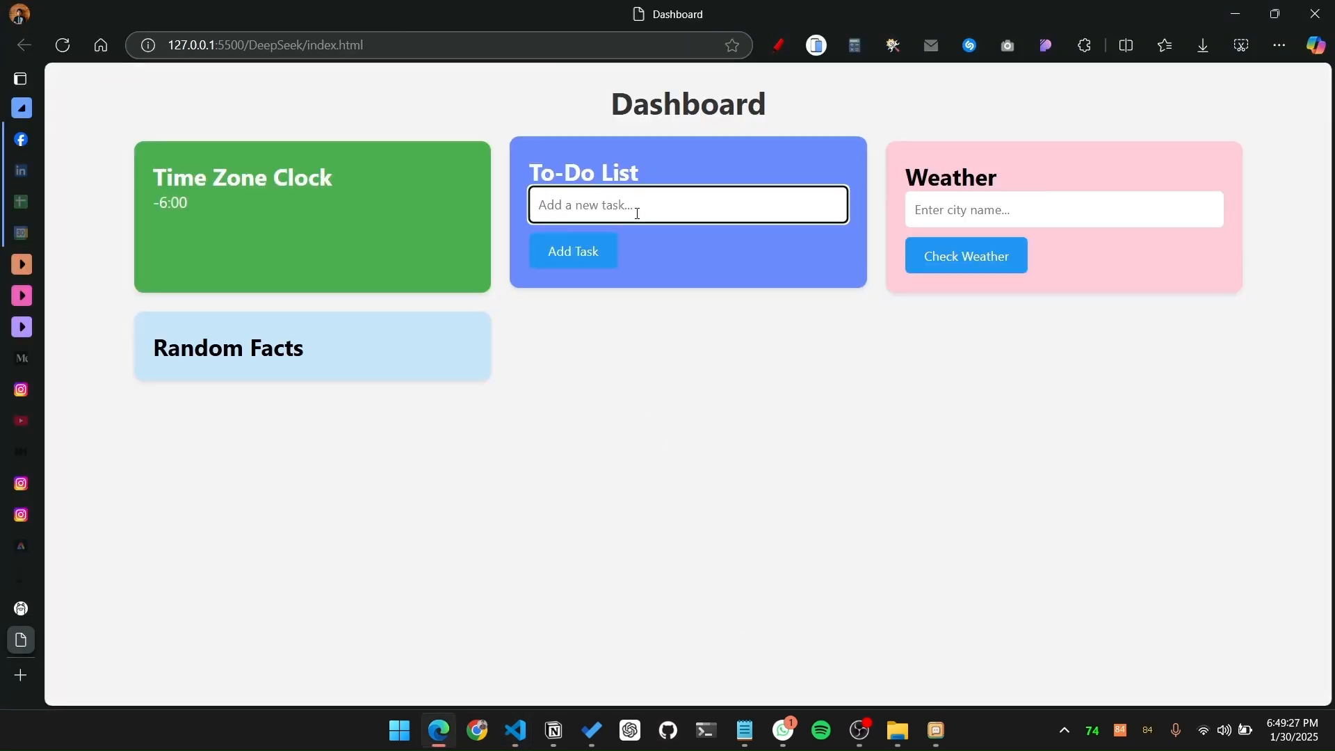
{"action": "type", "text": "gg"}
{"action": "key", "text": "BackSpace"}
{"action": "key", "text": "BackSpace"}
{"action": "type", "text": "Do video"}
{"action": "left_click", "coordinate": [605, 250]}
Step: Check the weather for the city "dhaka" in the dashboard's Weather card
{"action": "left_click", "coordinate": [962, 203]}
{"action": "type", "text": "dhaka"}
{"action": "left_click", "coordinate": [954, 262]}
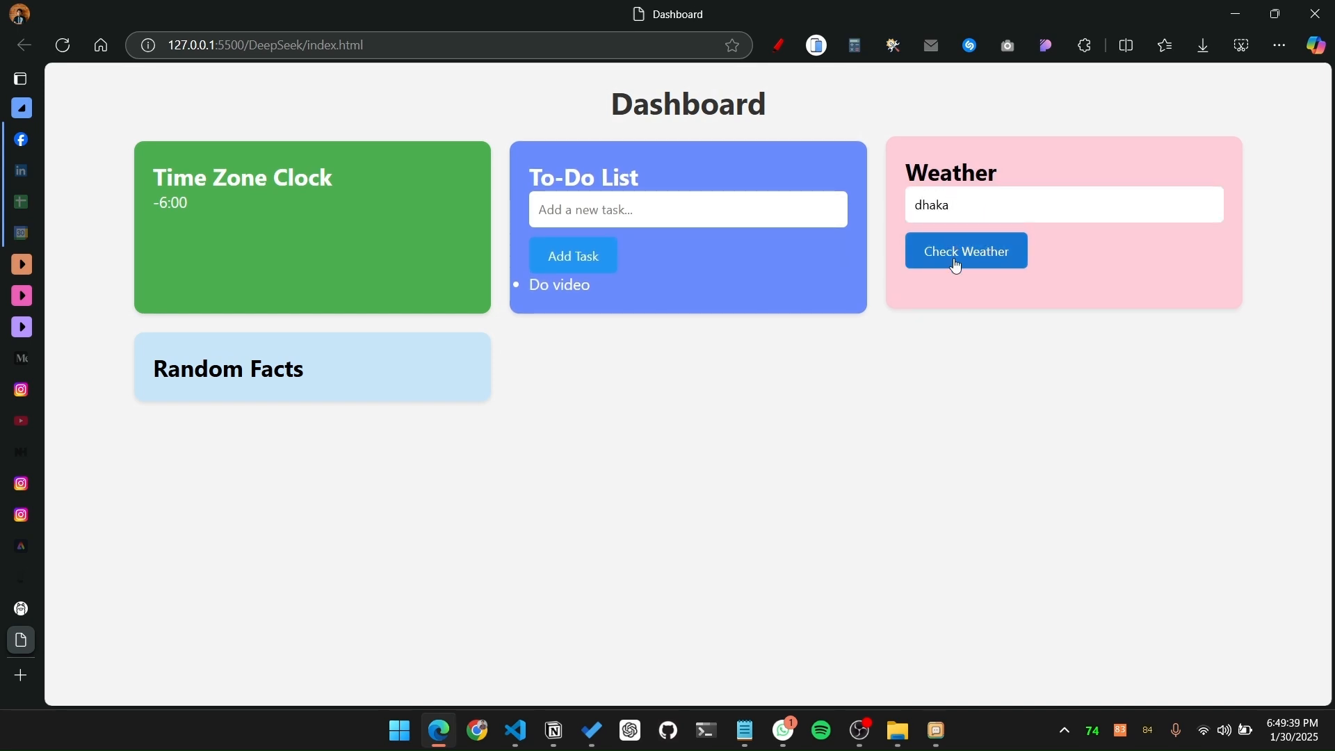
Step: Check the weather for the city "Singapore" in the Weather card, and reload the dashboard page
{"action": "left_click", "coordinate": [844, 139]}
{"action": "left_click", "coordinate": [946, 208]}
{"action": "key", "text": "BackSpace"}
{"action": "key", "text": "BackSpace"}
{"action": "key", "text": "BackSpace"}
{"action": "key", "text": "BackSpace"}
{"action": "key", "text": "BackSpace"}
{"action": "type", "text": "Singapore"}
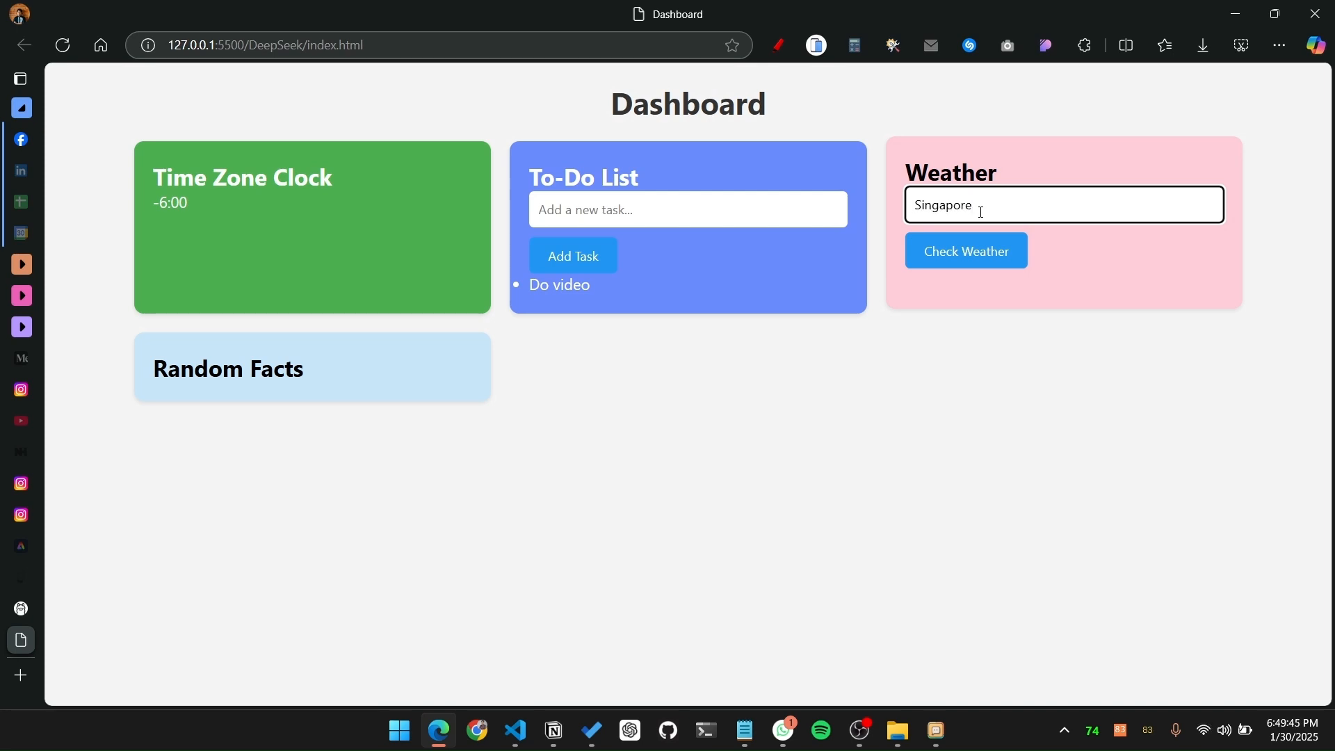
{"action": "left_click", "coordinate": [962, 260]}
{"action": "left_click", "coordinate": [849, 136]}
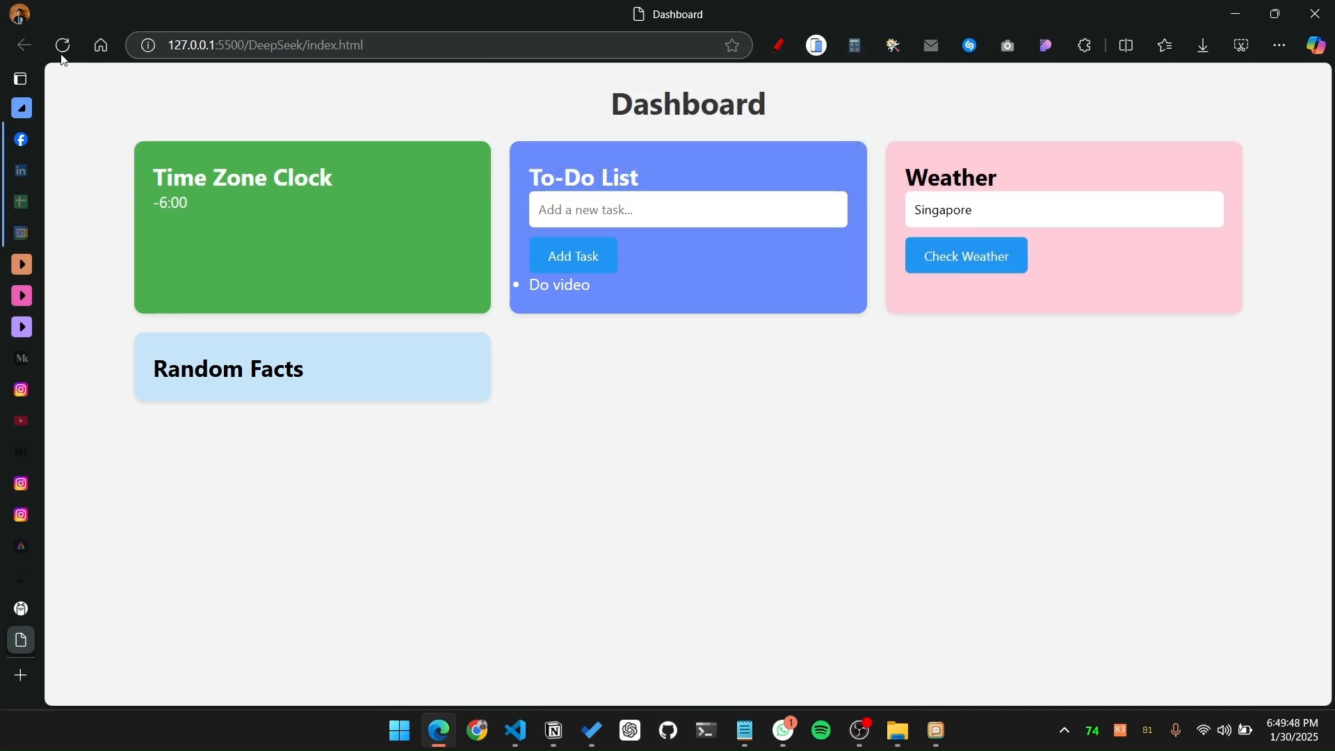
{"action": "left_click", "coordinate": [63, 60]}
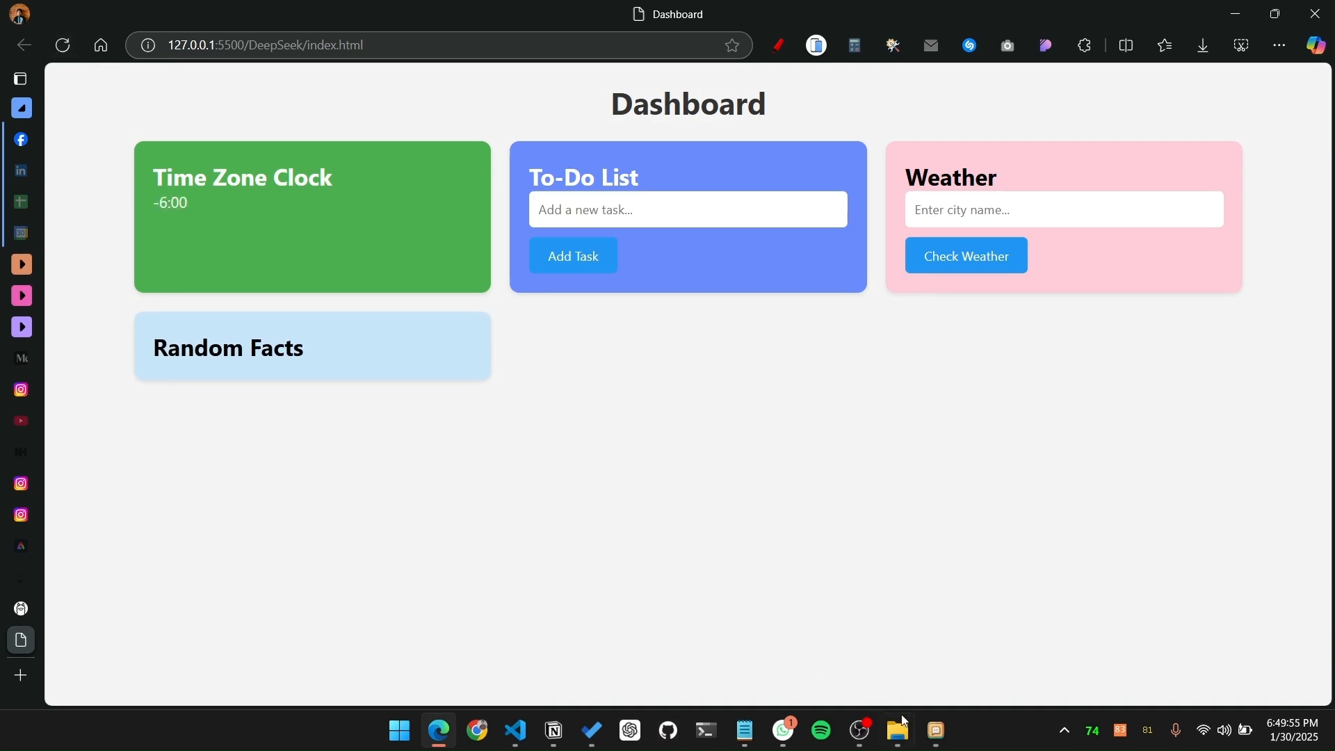
Step: Switch back to Chatbox and open the built-in preview of the generated dashboard at the end of the reply
{"action": "left_click", "coordinate": [935, 730]}
{"action": "scroll", "coordinate": [860, 428], "scroll_direction": "down", "scroll_amount": 10}
{"action": "scroll", "coordinate": [860, 428], "scroll_direction": "down", "scroll_amount": 15}
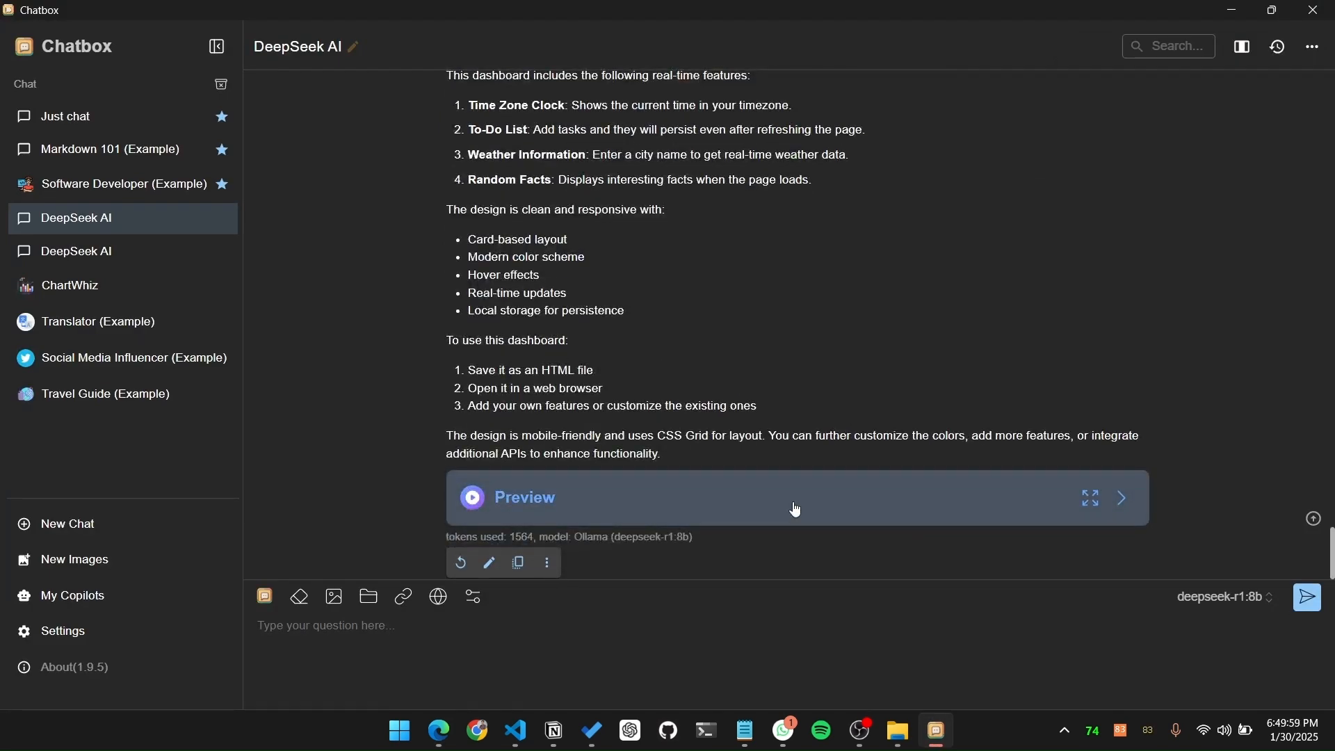
{"action": "left_click", "coordinate": [797, 510]}
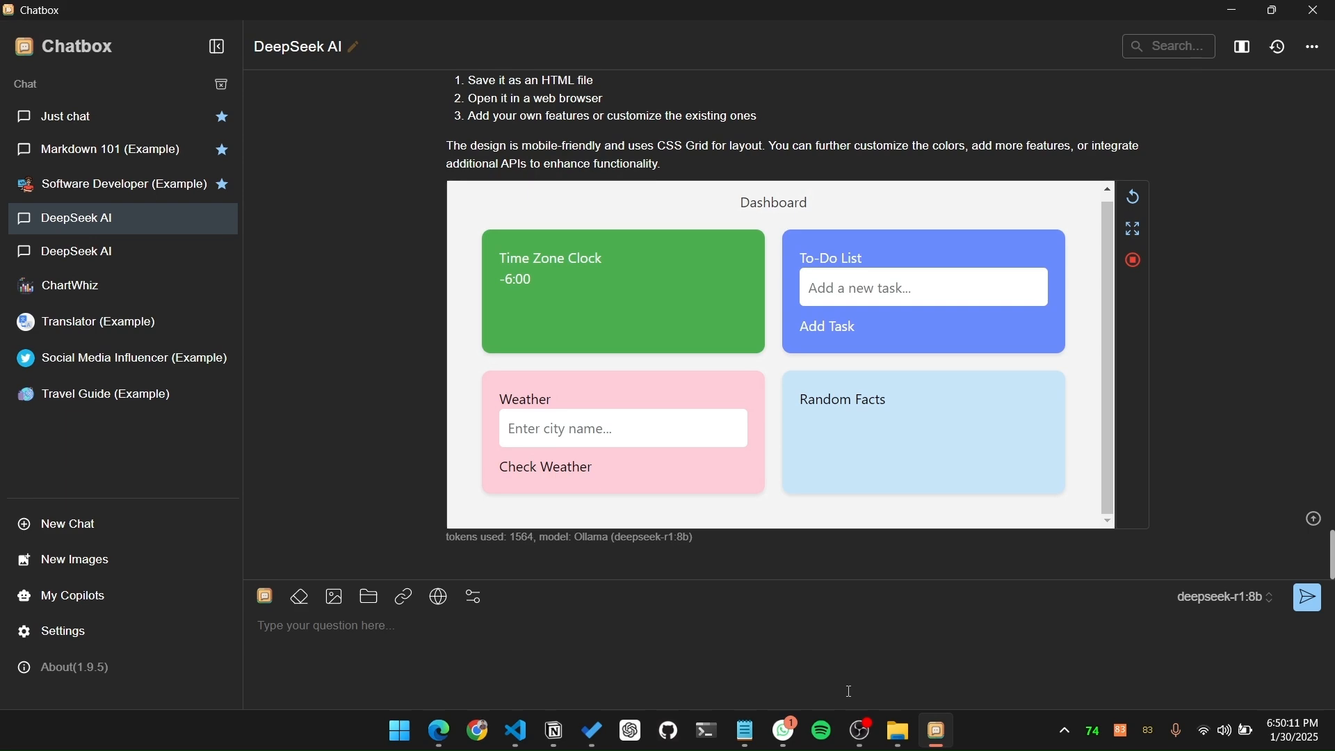
{"action": "left_click", "coordinate": [862, 730]}
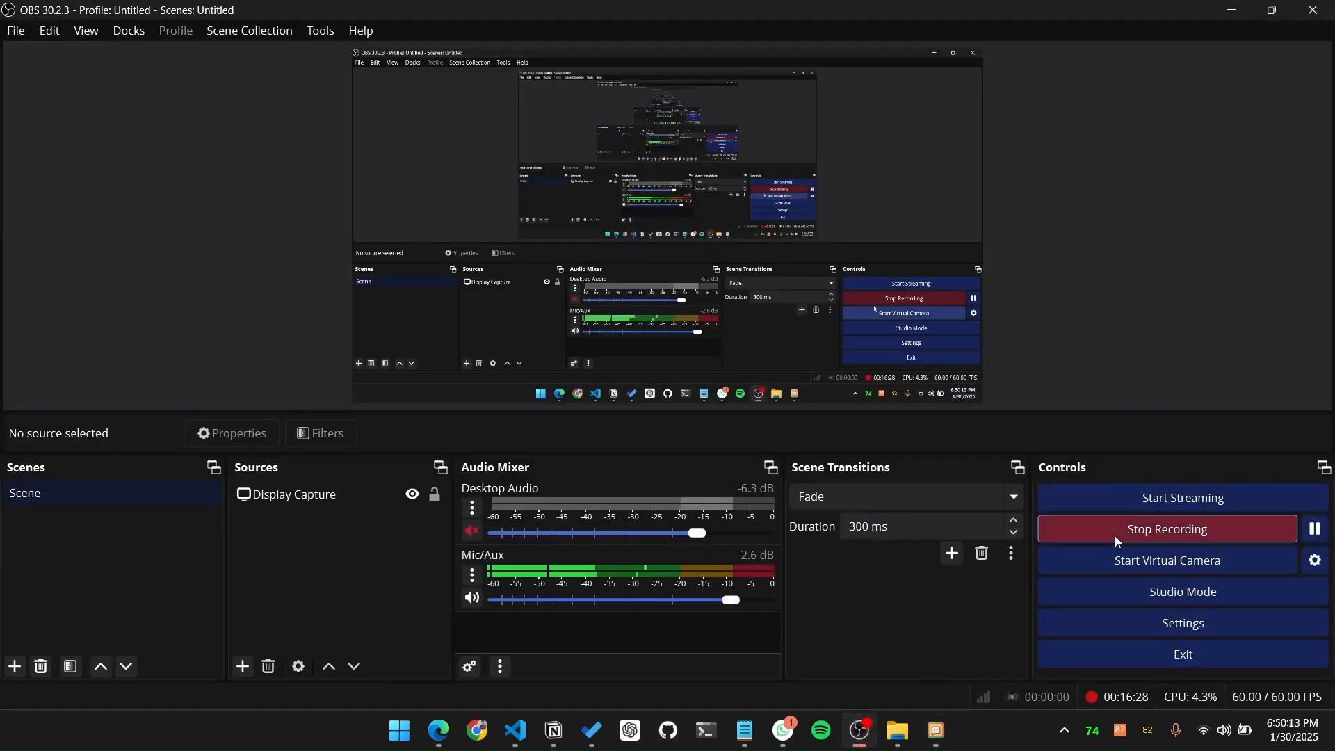